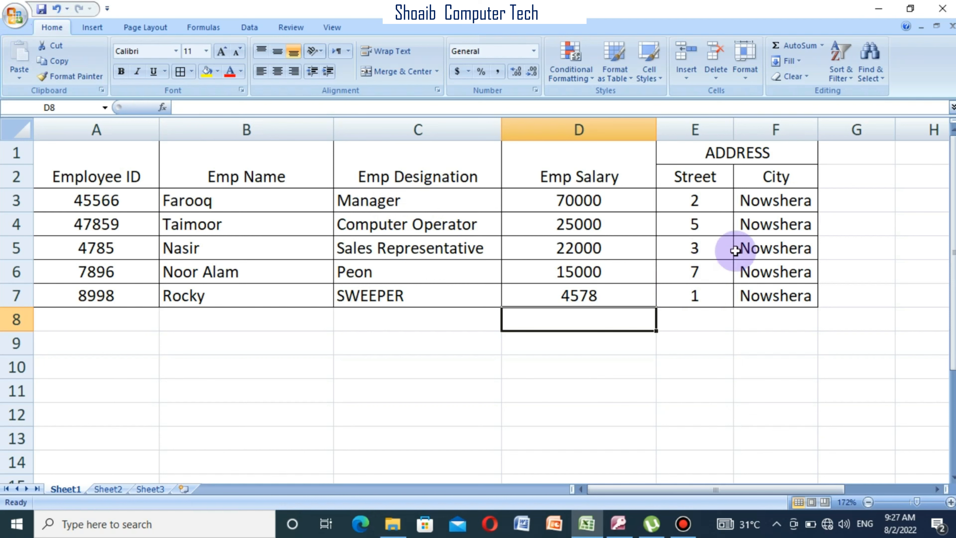
Close the Excel workbook, switch to the Access database and create a new blank table
{"action": "left_click", "coordinate": [942, 8]}
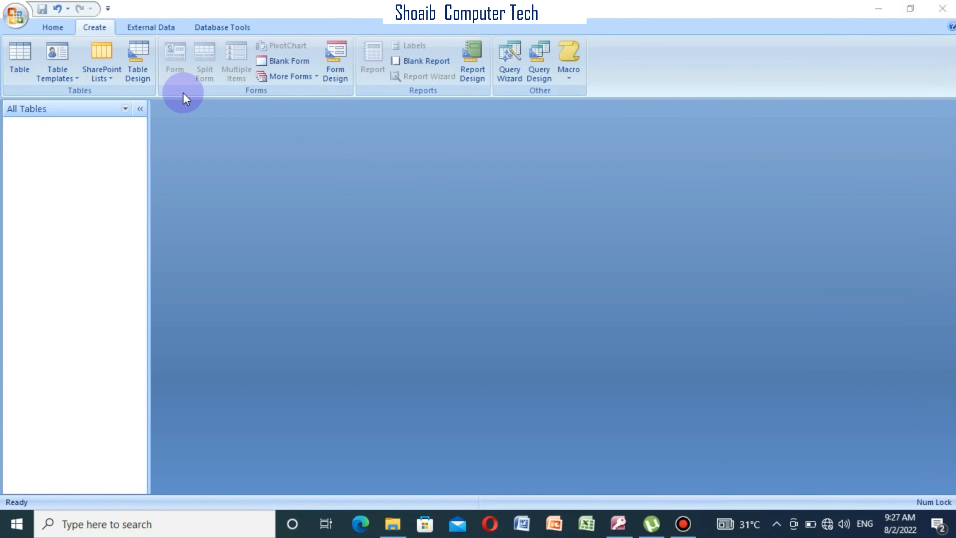
{"action": "left_click", "coordinate": [69, 108]}
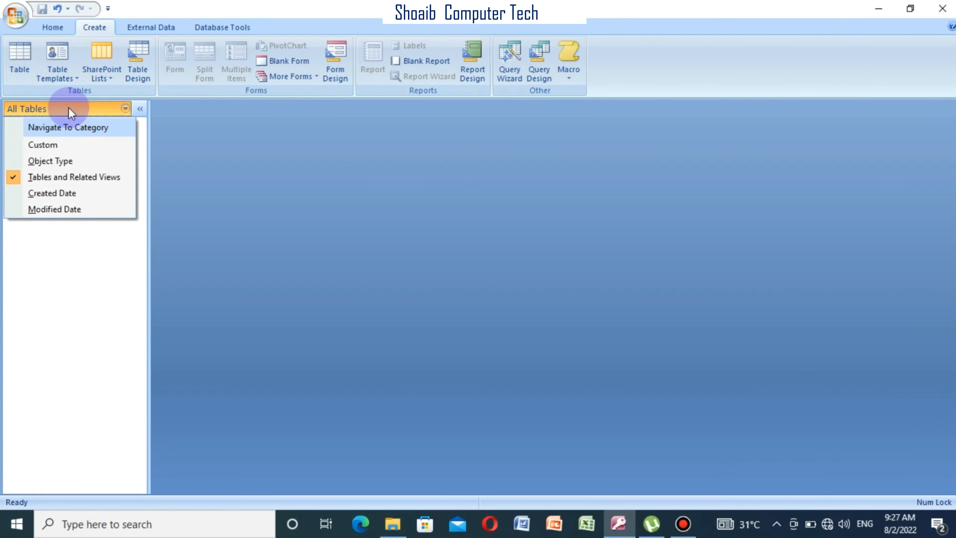
{"action": "right_click", "coordinate": [69, 108]}
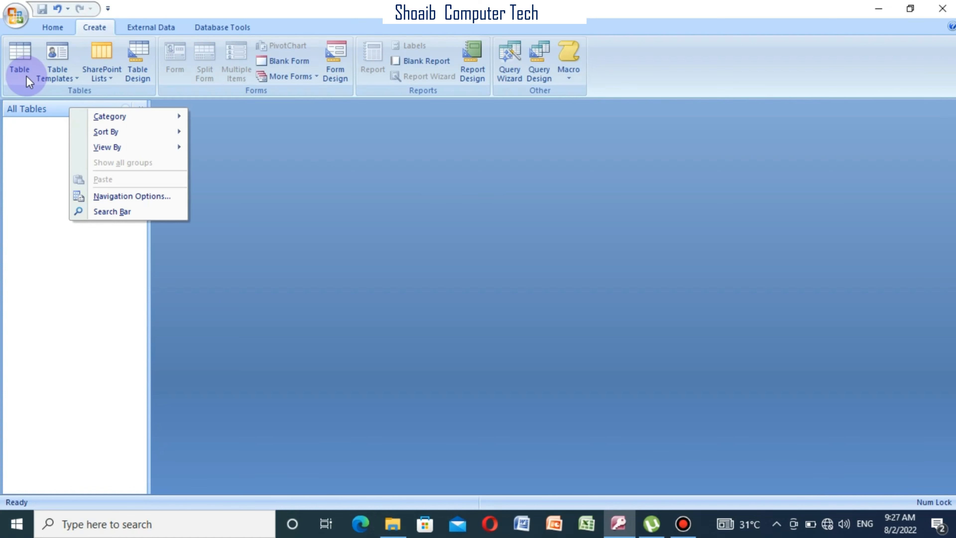
{"action": "left_click", "coordinate": [19, 56]}
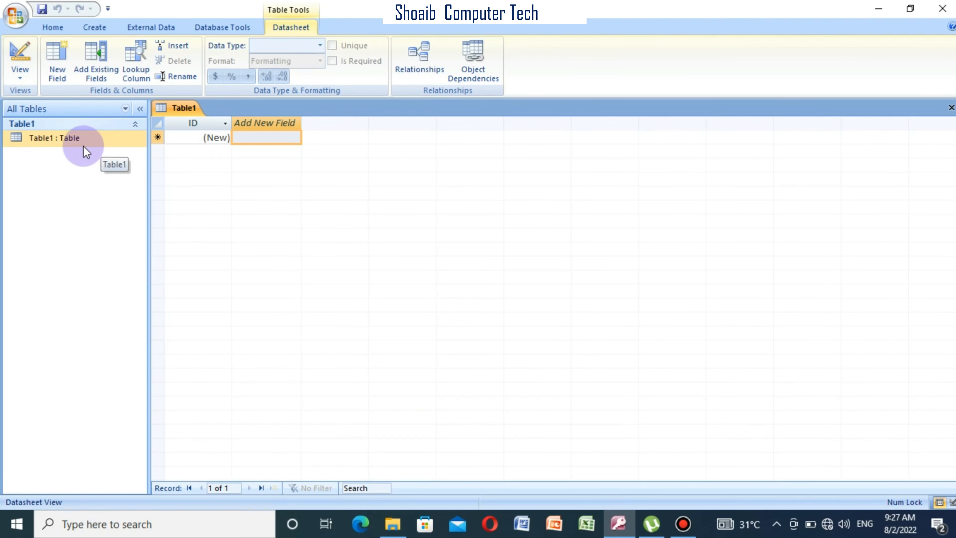
Start an Excel import from the Documents file salary.xlsx into a new table in the current database
{"action": "right_click", "coordinate": [83, 139]}
{"action": "mouse_move", "coordinate": [160, 181]}
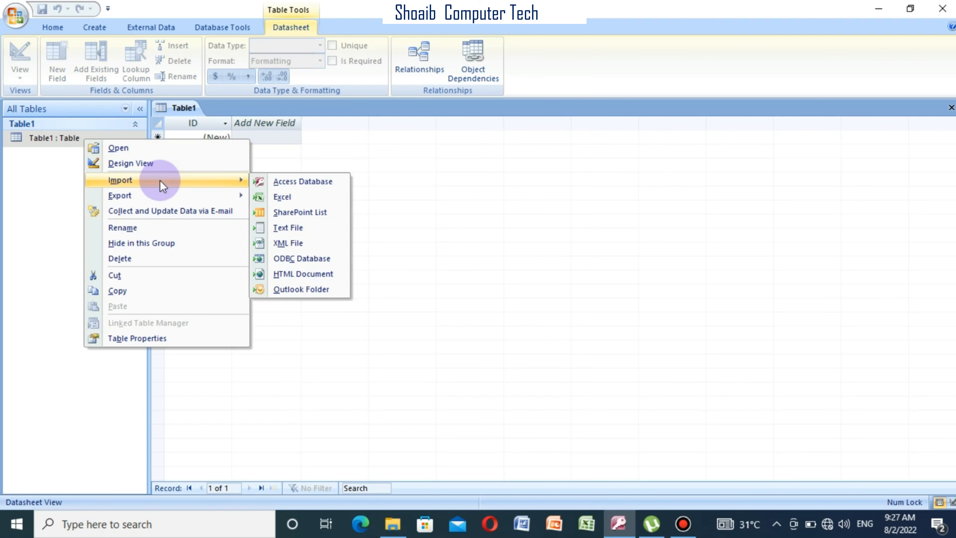
{"action": "left_click", "coordinate": [282, 197]}
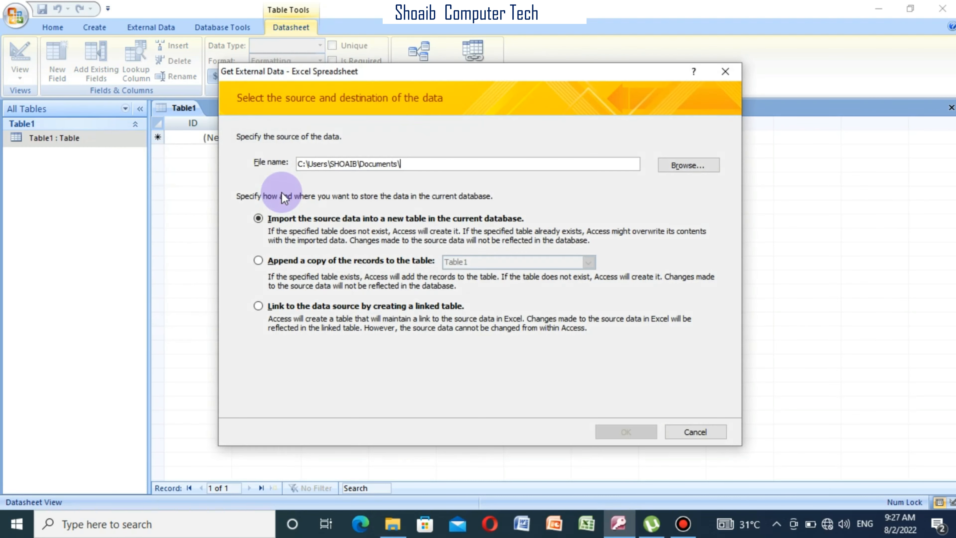
{"action": "left_click", "coordinate": [704, 166]}
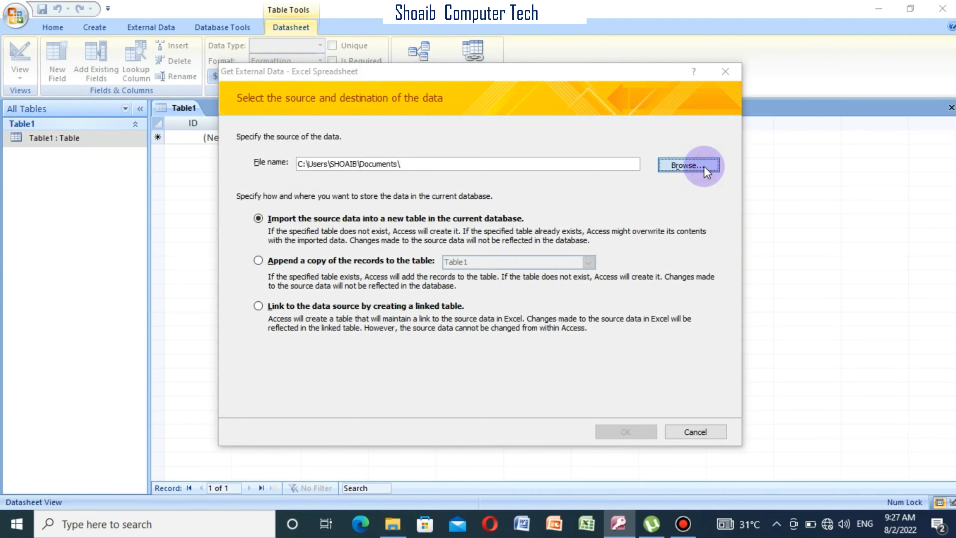
{"action": "left_click", "coordinate": [377, 241]}
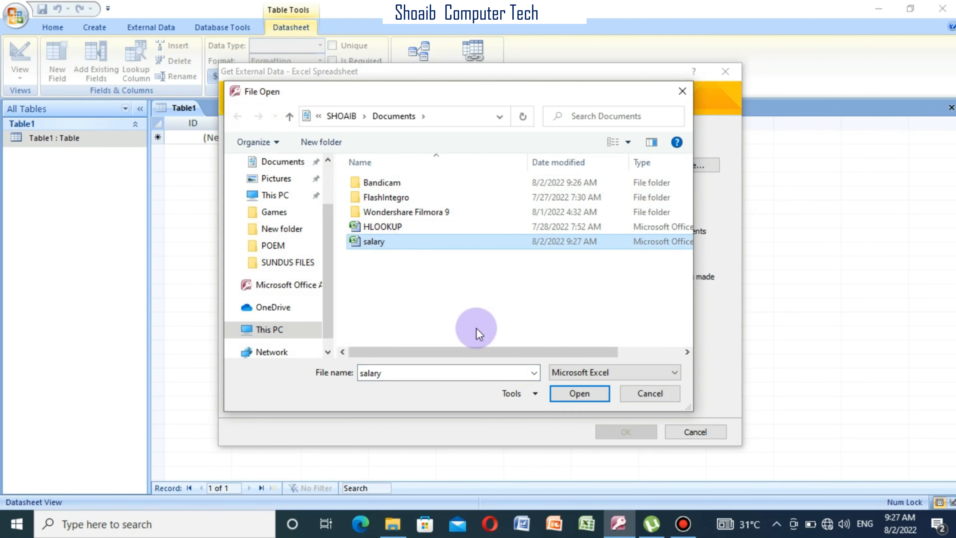
{"action": "left_click", "coordinate": [585, 394]}
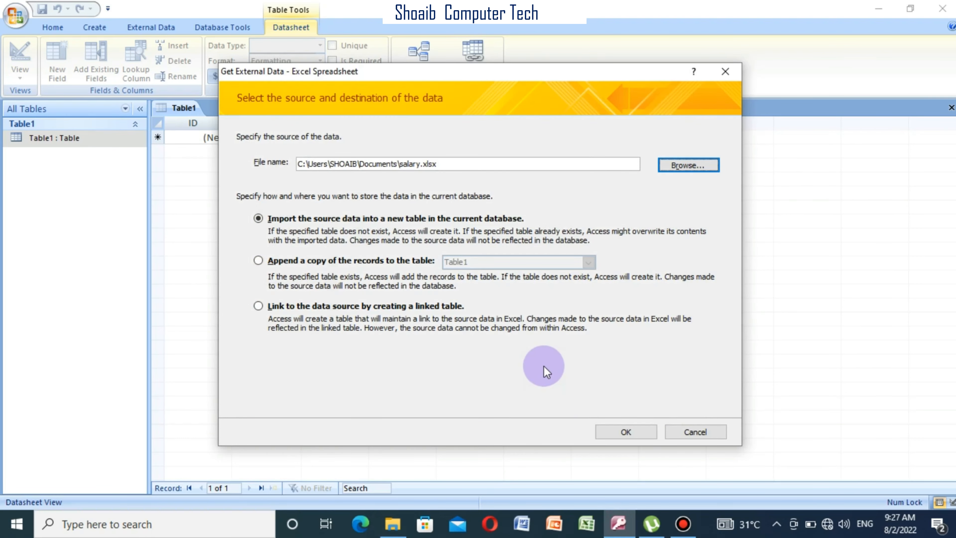
{"action": "left_click", "coordinate": [626, 432]}
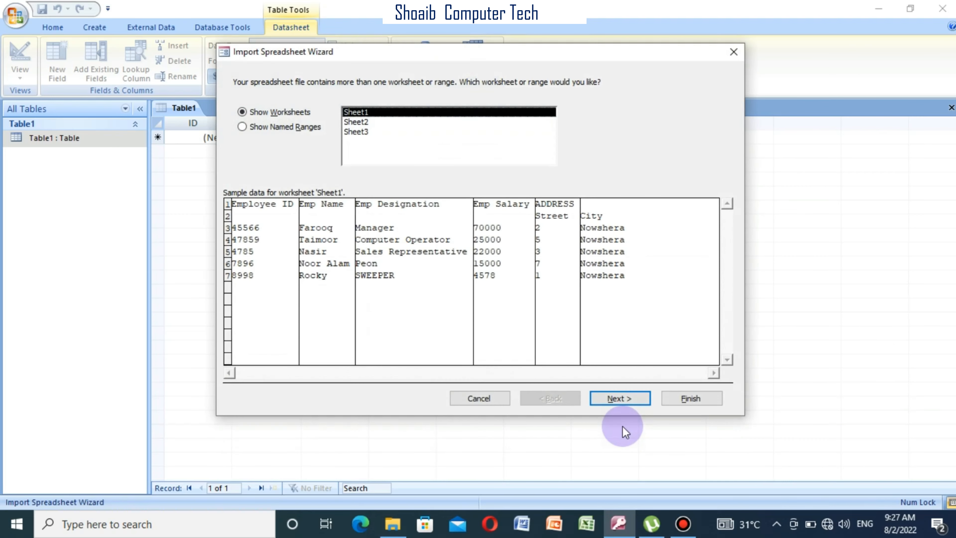
Choose Sheet1 as the worksheet to import and use its first row as column headings
{"action": "left_click", "coordinate": [632, 402]}
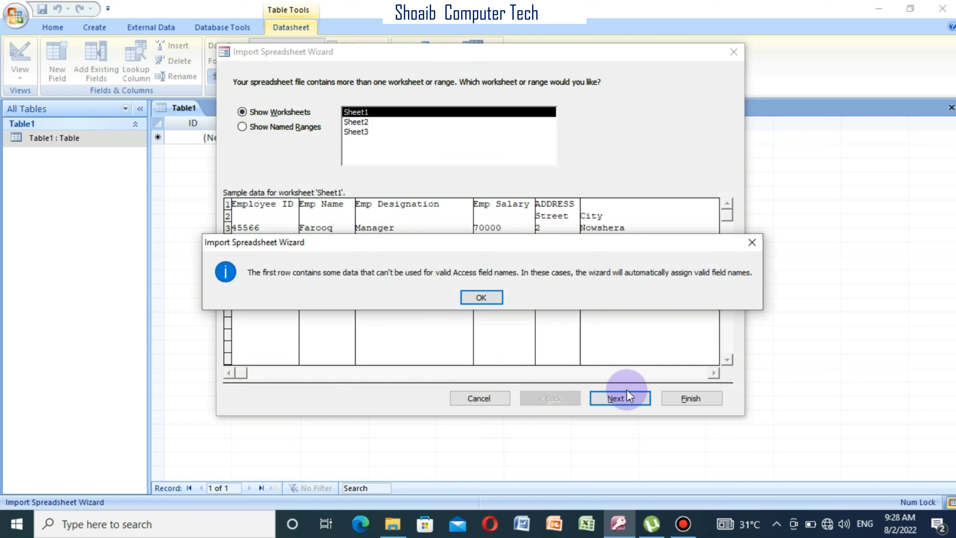
{"action": "left_click", "coordinate": [481, 294]}
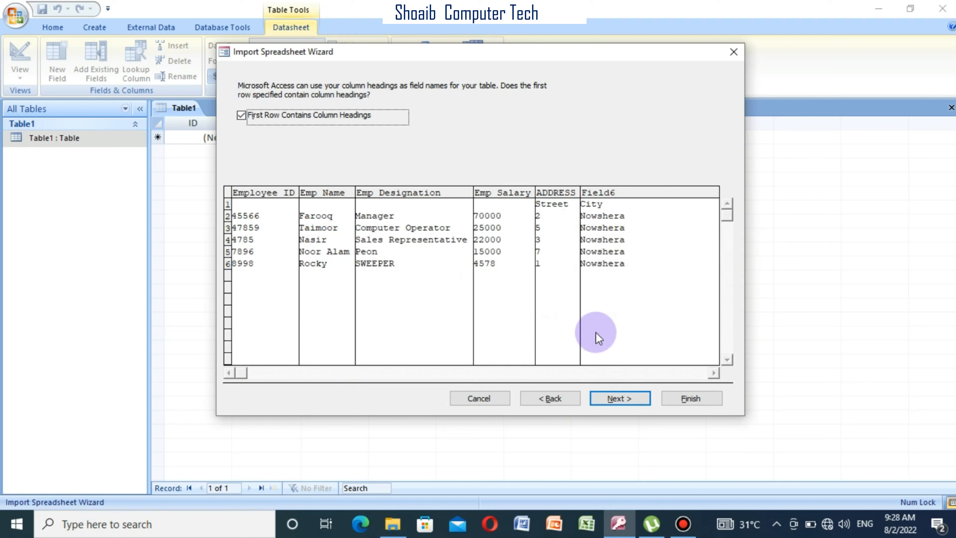
{"action": "left_click", "coordinate": [616, 400]}
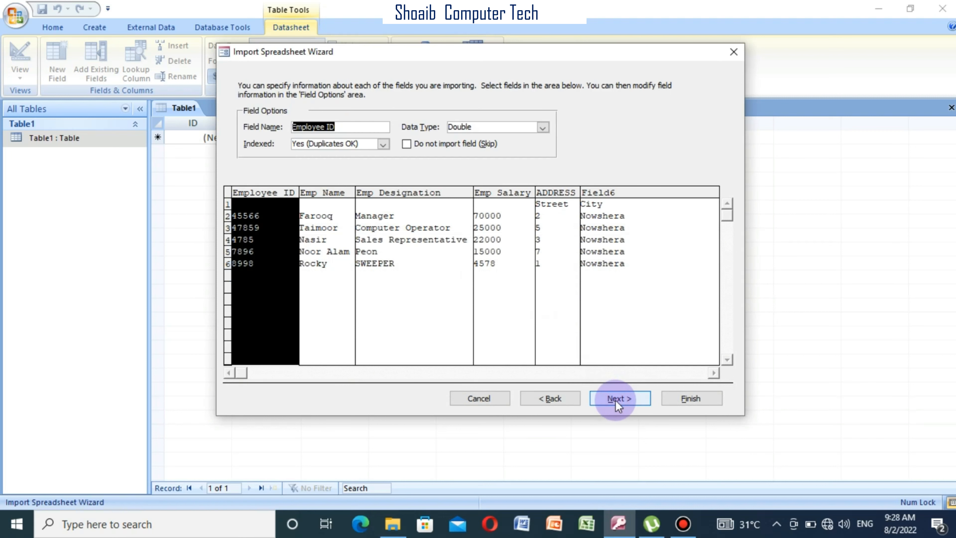
Set Employee ID as the primary key and finish importing to table Sheet1 without saving the import steps
{"action": "left_click", "coordinate": [616, 399]}
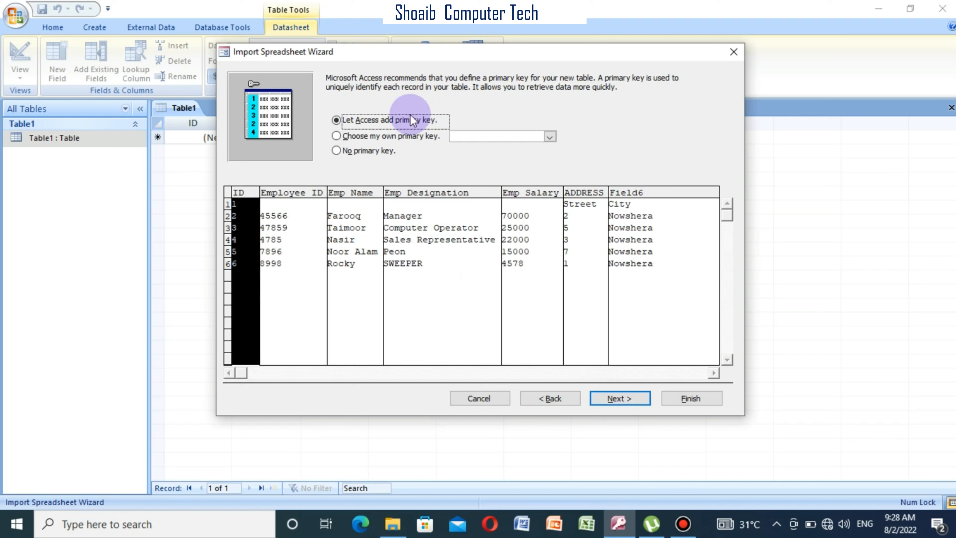
{"action": "left_click", "coordinate": [419, 138]}
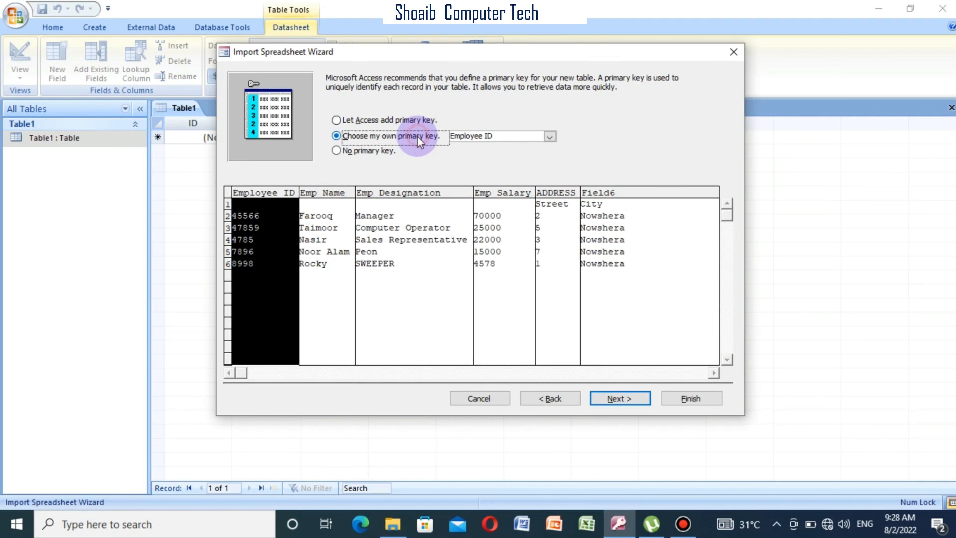
{"action": "left_click", "coordinate": [627, 400]}
{"action": "left_click", "coordinate": [683, 399]}
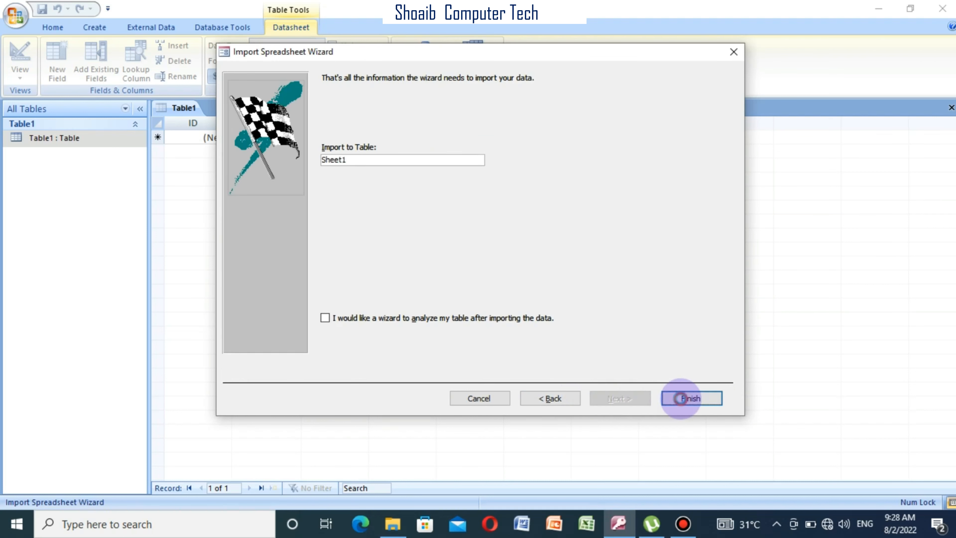
{"action": "left_click", "coordinate": [487, 299]}
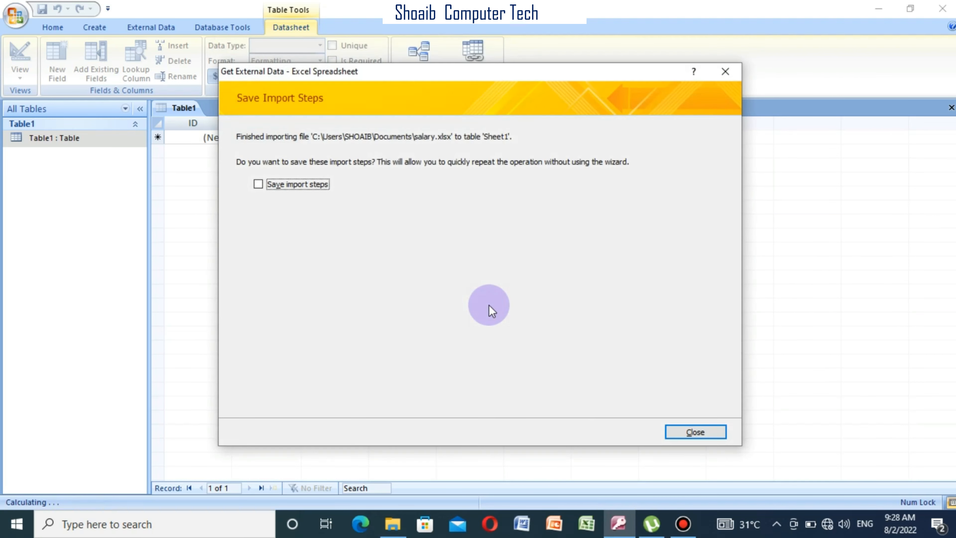
{"action": "left_click", "coordinate": [687, 430]}
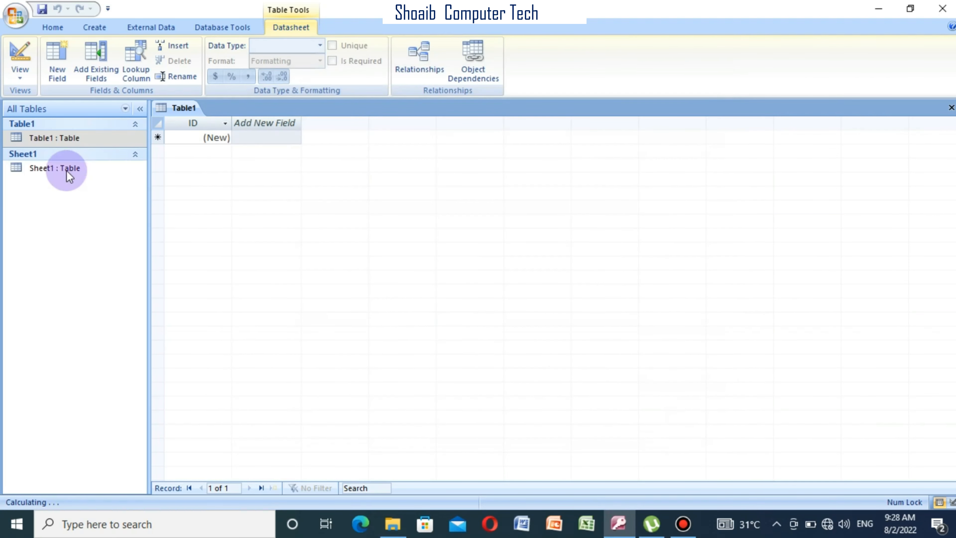
Open the imported Sheet1 table and examine its first rows across the name, designation, salary, ADDRESS and F6 columns
{"action": "left_click", "coordinate": [53, 171]}
{"action": "double_click", "coordinate": [53, 170]}
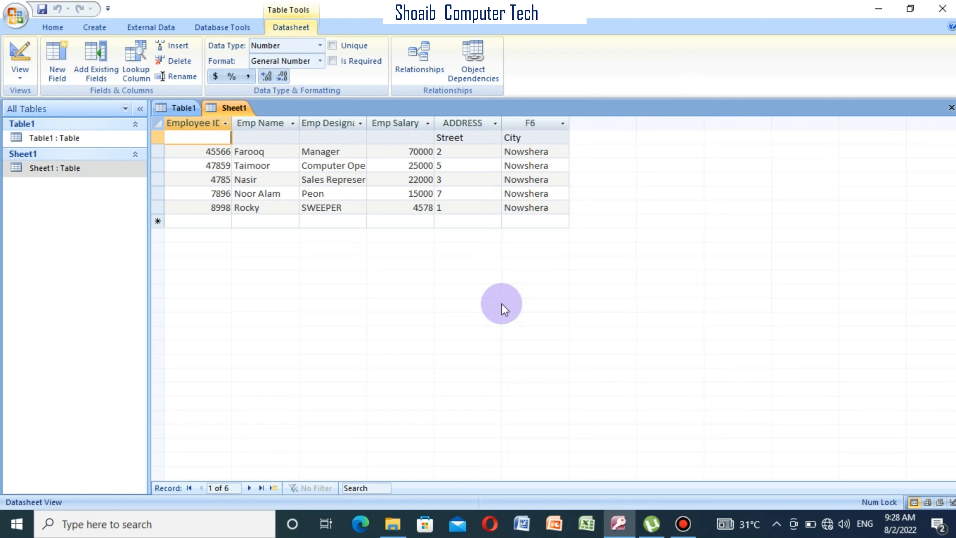
{"action": "left_click", "coordinate": [257, 138]}
{"action": "left_click", "coordinate": [356, 143]}
{"action": "left_click", "coordinate": [406, 150]}
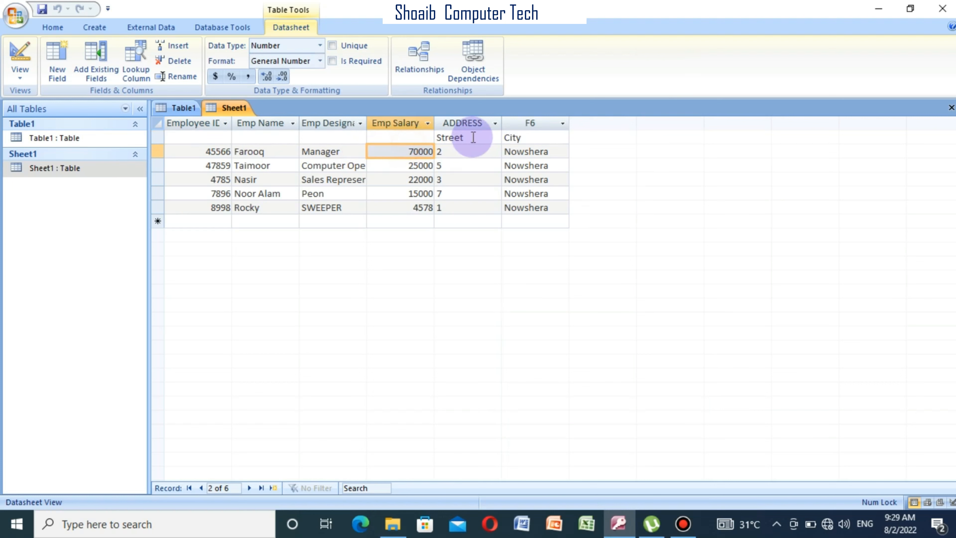
{"action": "left_click", "coordinate": [471, 154]}
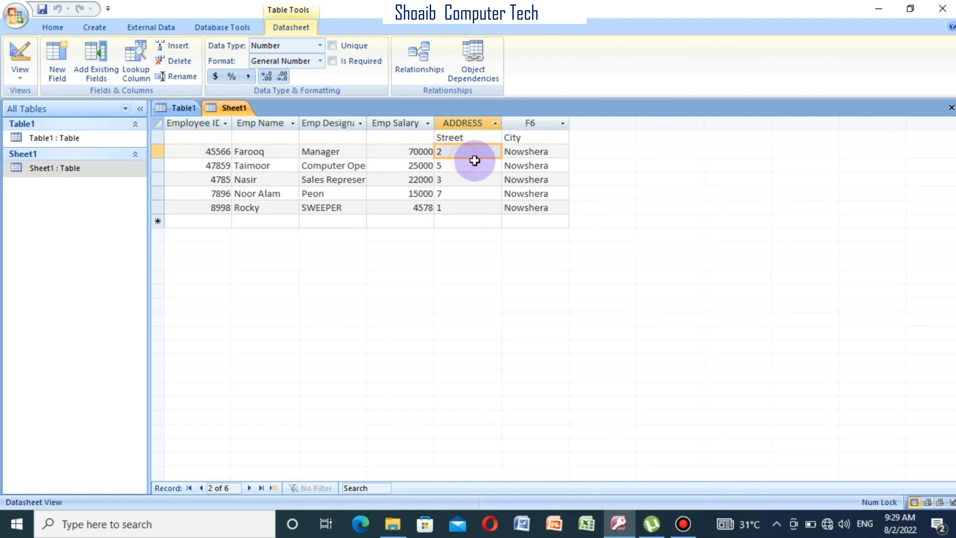
{"action": "left_click", "coordinate": [542, 140]}
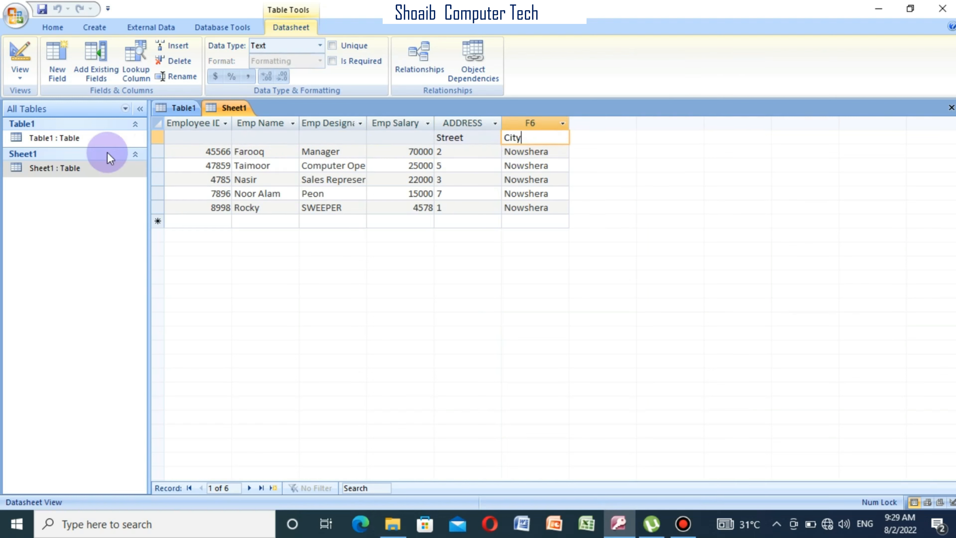
Inspect the F6 field of the Sheet1 table in Design View and close the table
{"action": "right_click", "coordinate": [61, 166]}
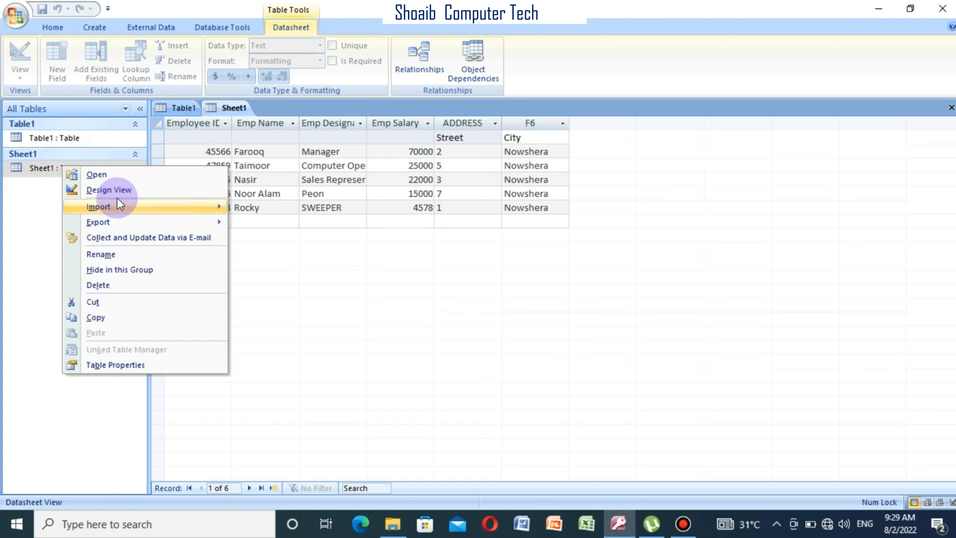
{"action": "left_click", "coordinate": [113, 190]}
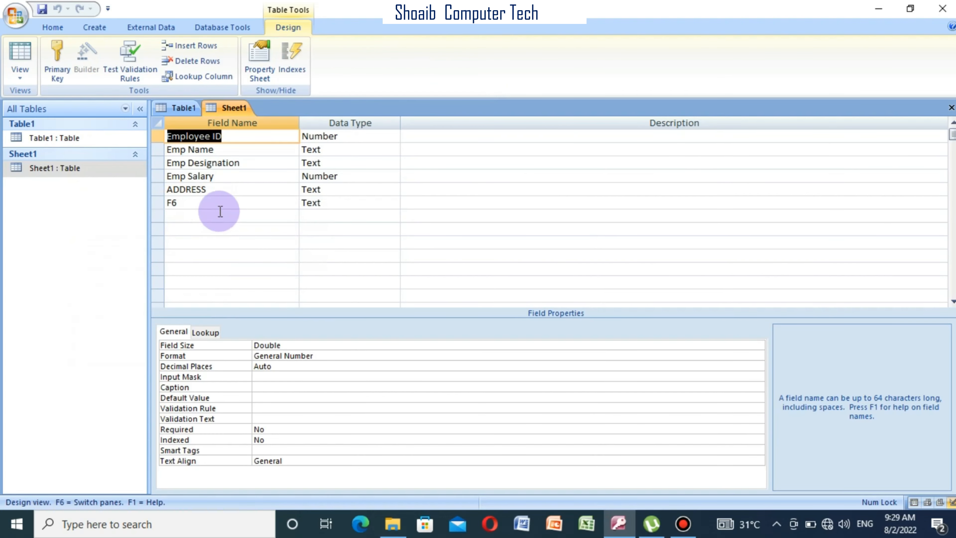
{"action": "left_click", "coordinate": [202, 199]}
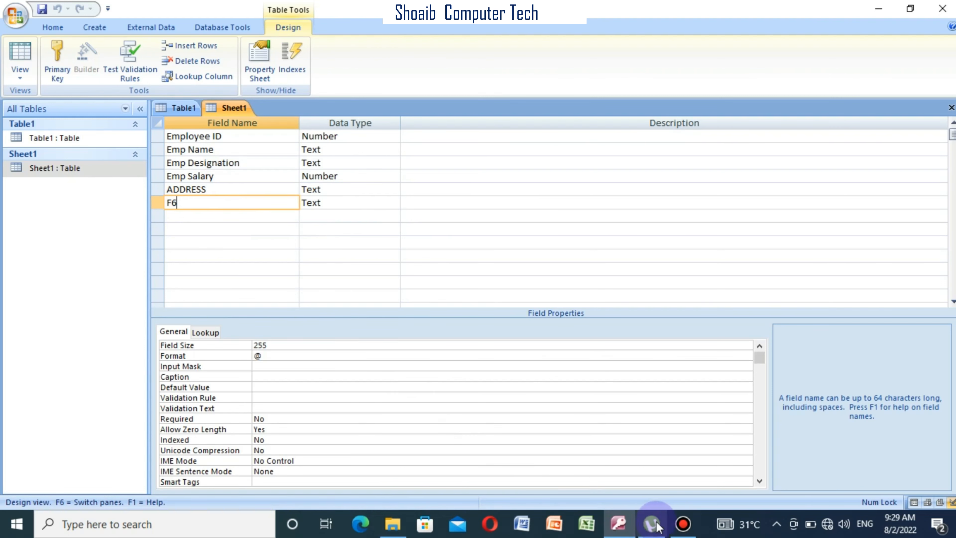
{"action": "left_click", "coordinate": [952, 108]}
Switch to Excel and open the recent workbook salary
{"action": "left_click", "coordinate": [586, 524]}
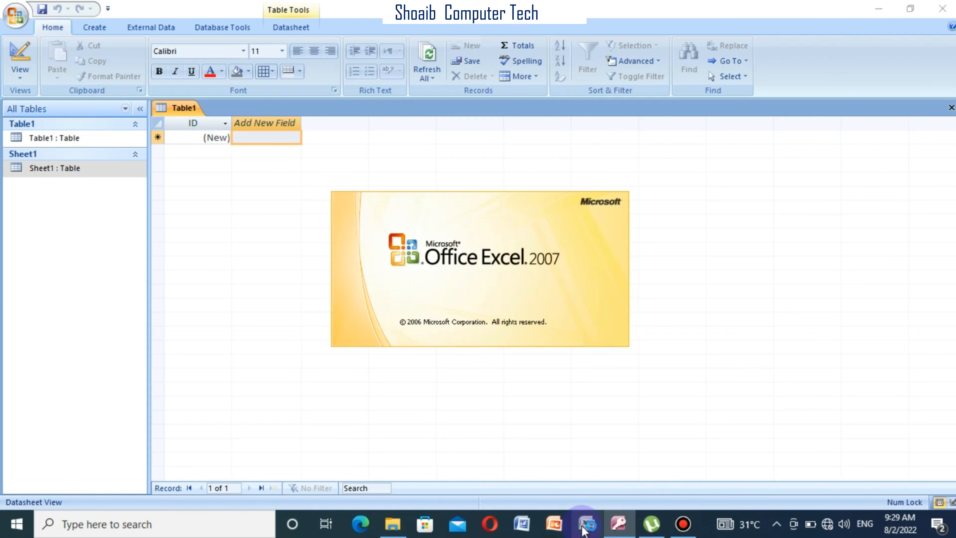
{"action": "left_click", "coordinate": [15, 16]}
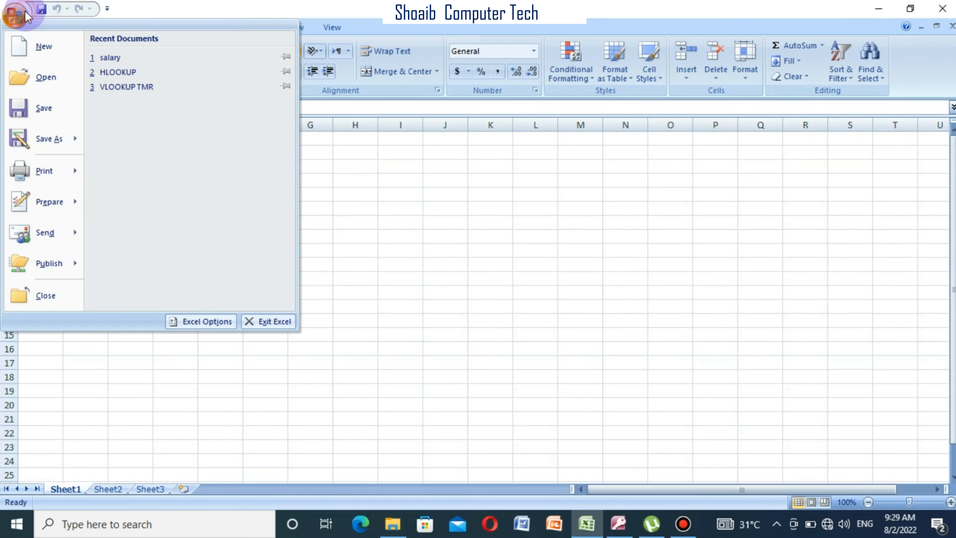
{"action": "left_click", "coordinate": [113, 58]}
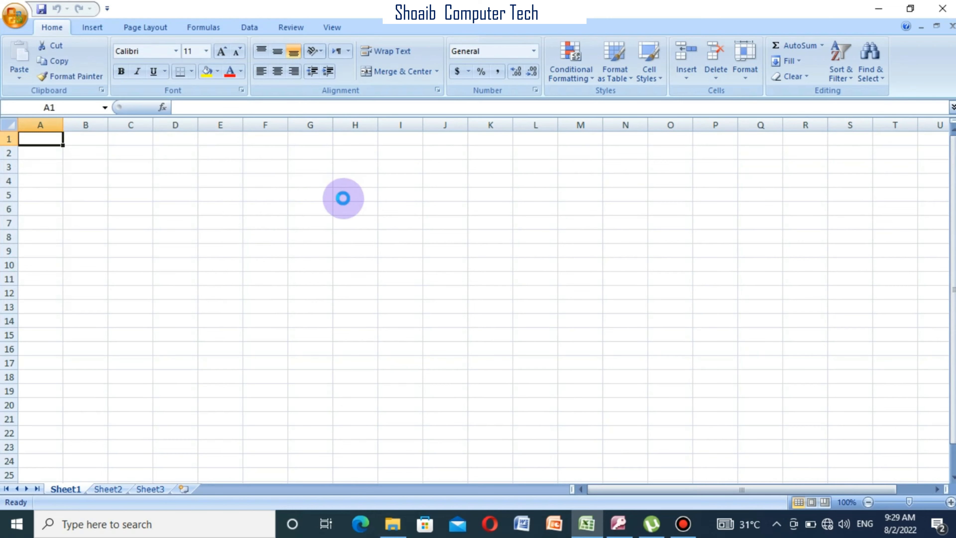
Examine the two-row header for merged cells, including the ADDRESS heading and its Street and City subheadings
{"action": "left_click", "coordinate": [55, 166]}
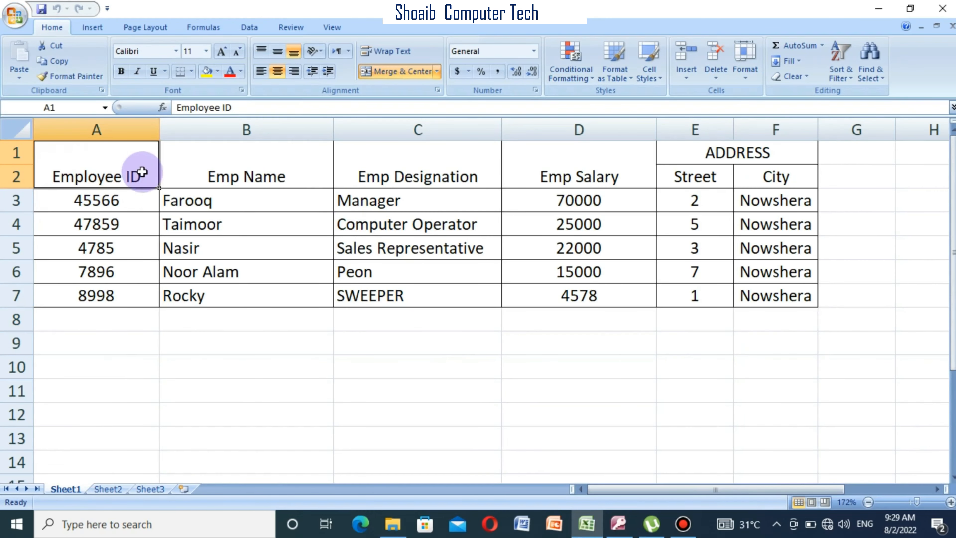
{"action": "left_click", "coordinate": [216, 167]}
{"action": "left_click", "coordinate": [393, 176]}
{"action": "left_click", "coordinate": [698, 171]}
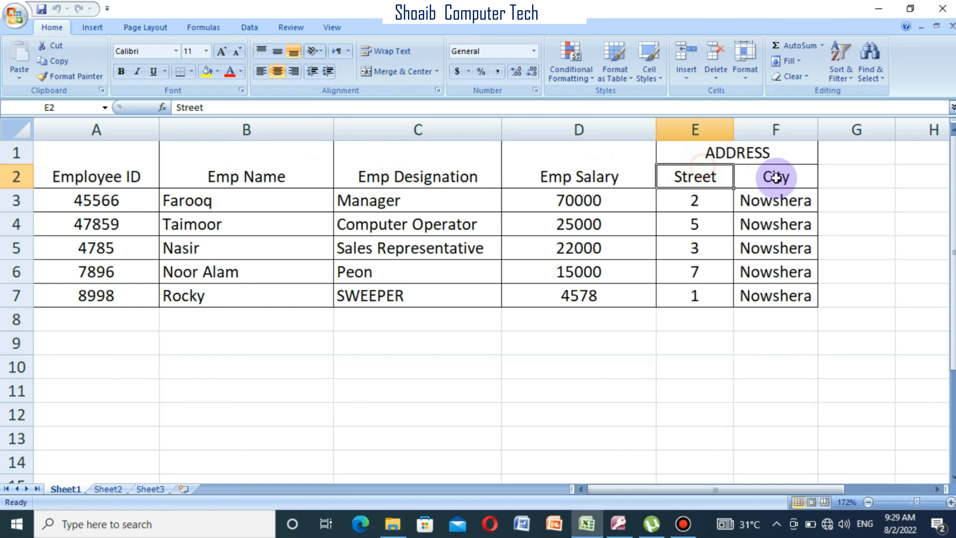
{"action": "left_click", "coordinate": [775, 178]}
{"action": "left_click", "coordinate": [732, 152]}
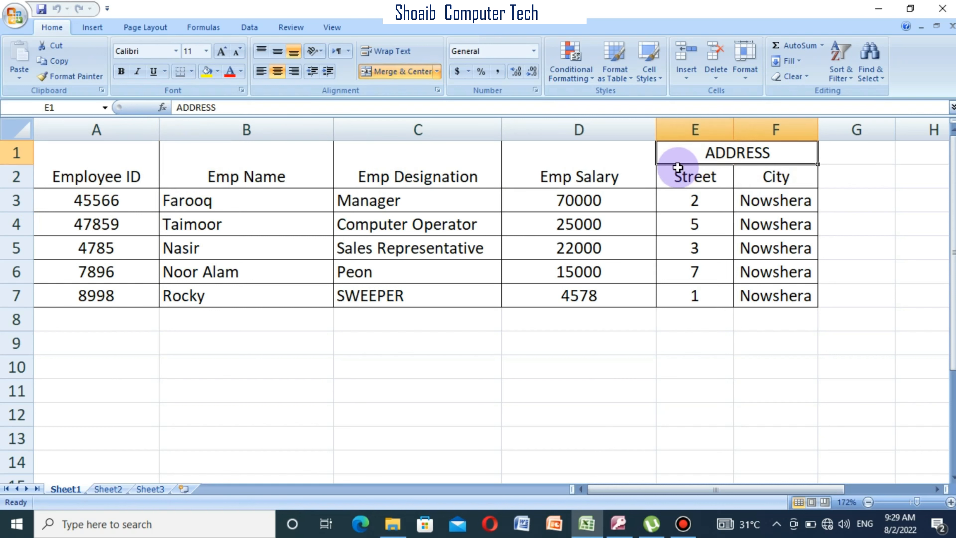
Unmerge the Employee ID, Emp Name, Emp Designation and Emp Salary header cells in rows 1 and 2
{"action": "left_click", "coordinate": [81, 165]}
{"action": "left_click", "coordinate": [398, 71]}
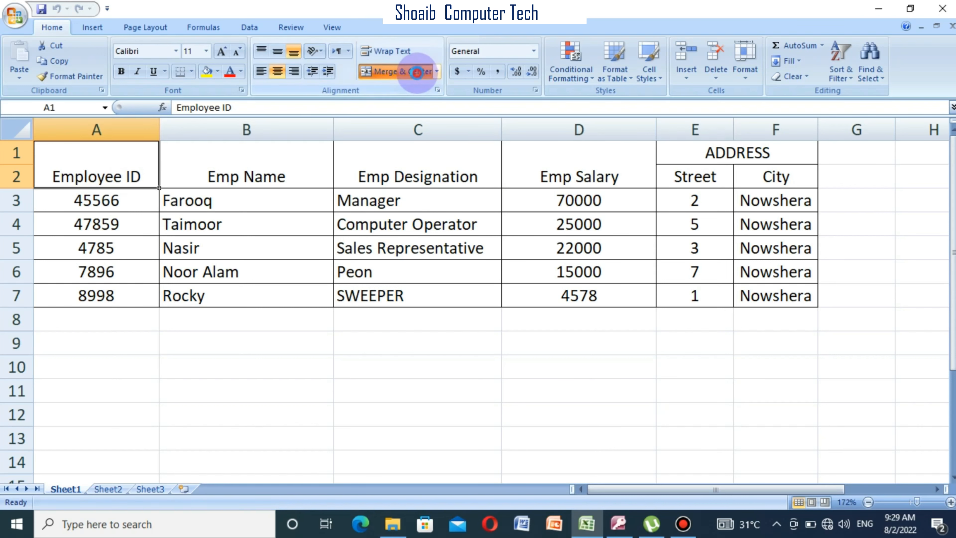
{"action": "left_click", "coordinate": [245, 174]}
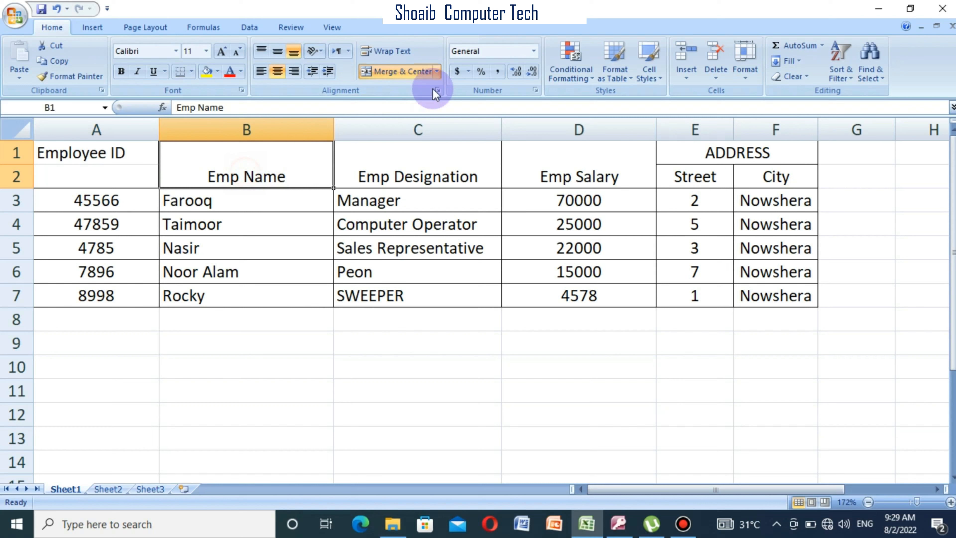
{"action": "left_click", "coordinate": [399, 71]}
{"action": "left_click", "coordinate": [390, 165]}
{"action": "left_click", "coordinate": [399, 71]}
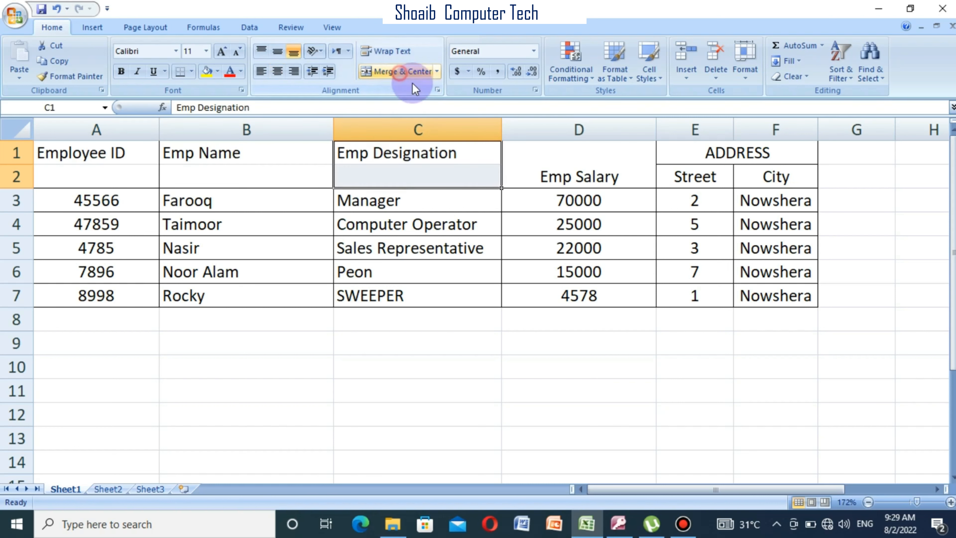
{"action": "left_click", "coordinate": [521, 167]}
{"action": "left_click", "coordinate": [395, 71]}
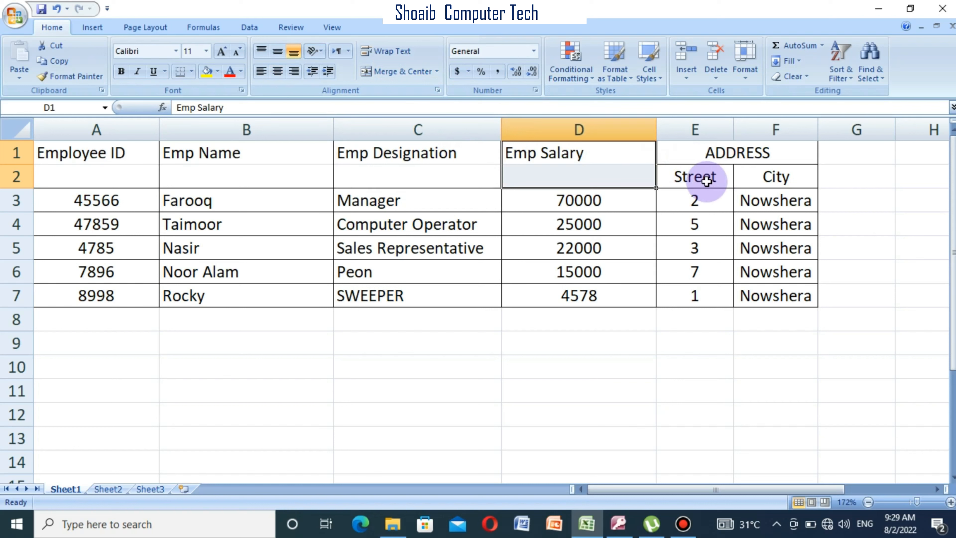
Unmerge the ADDRESS header cell above the Street and City subheadings
{"action": "left_click", "coordinate": [724, 155]}
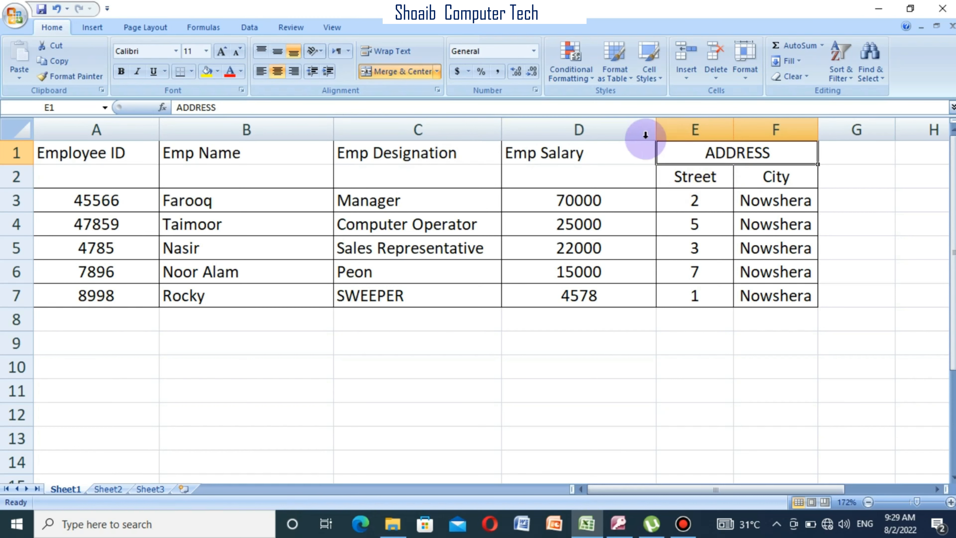
{"action": "left_click", "coordinate": [410, 71]}
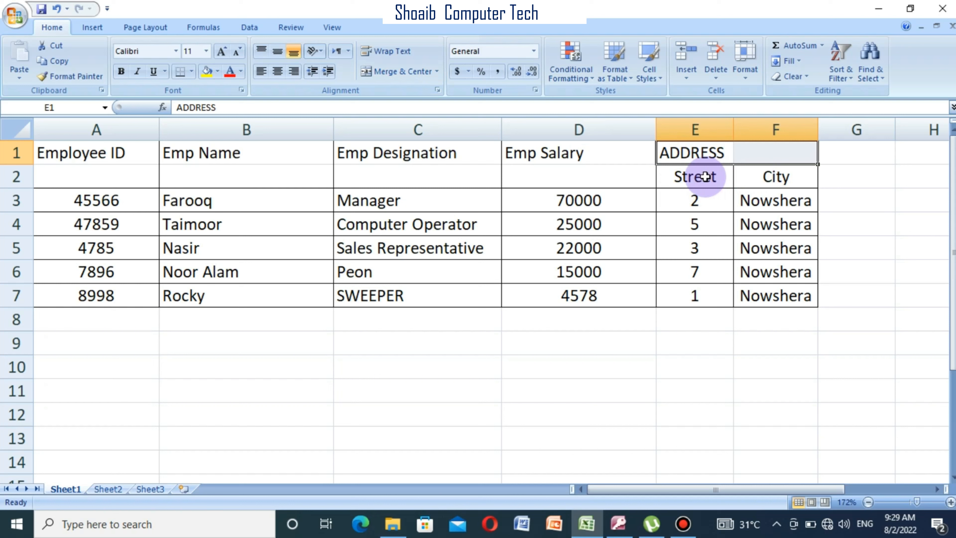
{"action": "left_click_drag", "start_coordinate": [701, 177], "coordinate": [768, 176]}
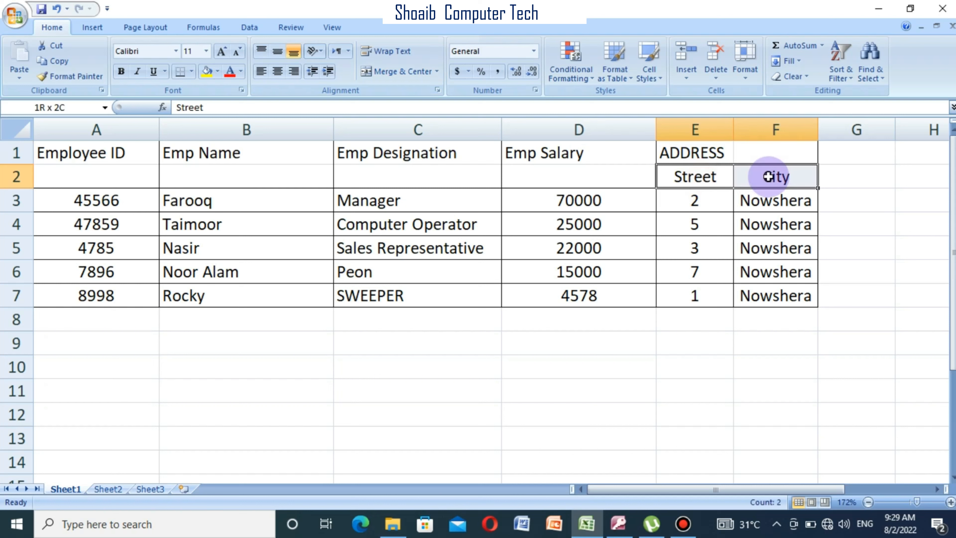
{"action": "left_click", "coordinate": [705, 157]}
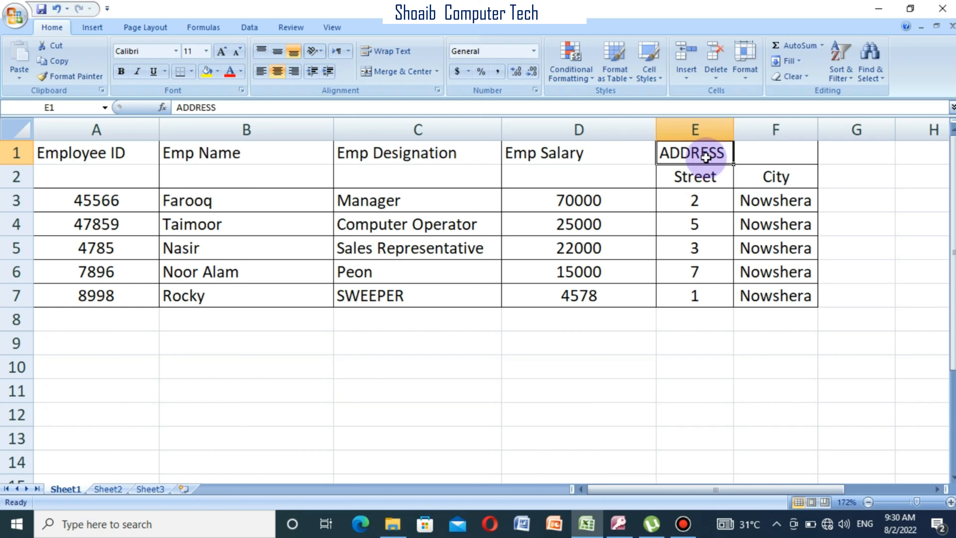
Move the Nowshera city values from F3:F7 into E3:E7, overwriting the street numbers
{"action": "left_click", "coordinate": [708, 177]}
{"action": "left_click_drag", "start_coordinate": [738, 197], "coordinate": [744, 292]}
{"action": "key", "text": "ctrl+c"}
{"action": "key", "text": "Left"}
{"action": "key", "text": "ctrl+v"}
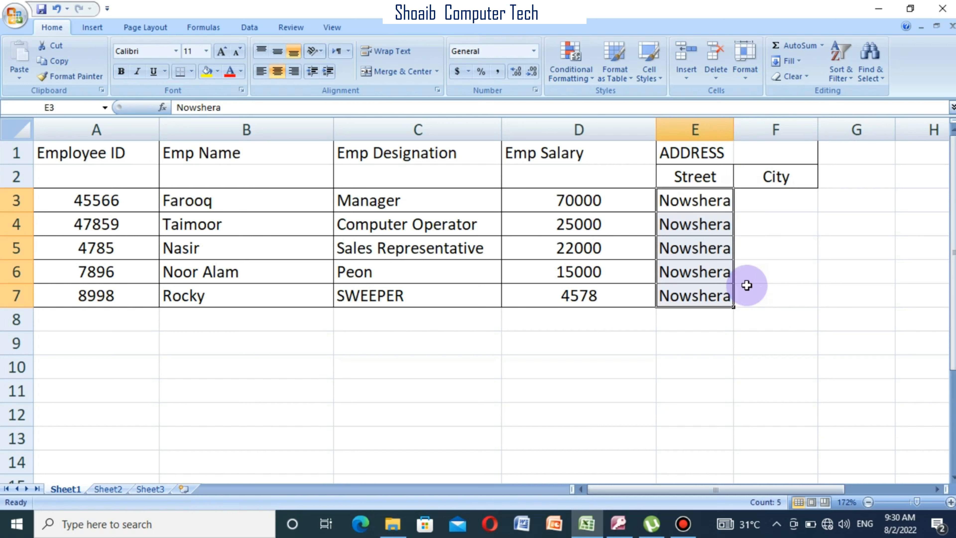
{"action": "key", "text": "Up"}
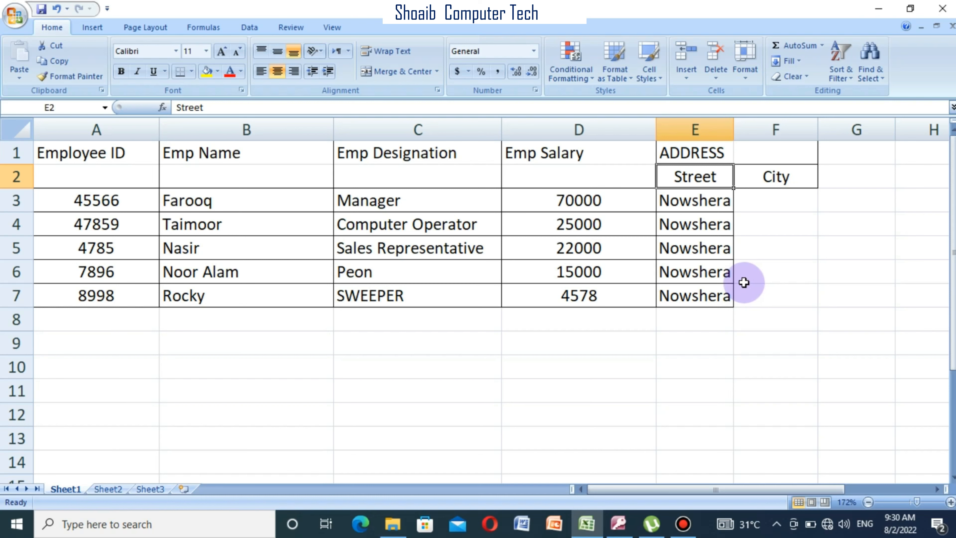
Delete the entire row 2 that holds the Street and City subheadings
{"action": "right_click", "coordinate": [677, 177]}
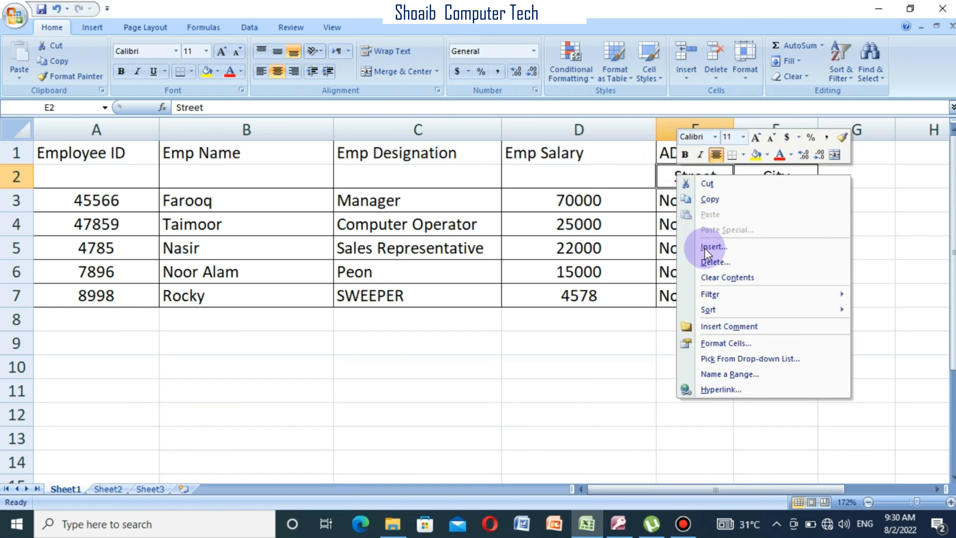
{"action": "left_click", "coordinate": [714, 262]}
{"action": "left_click", "coordinate": [684, 264]}
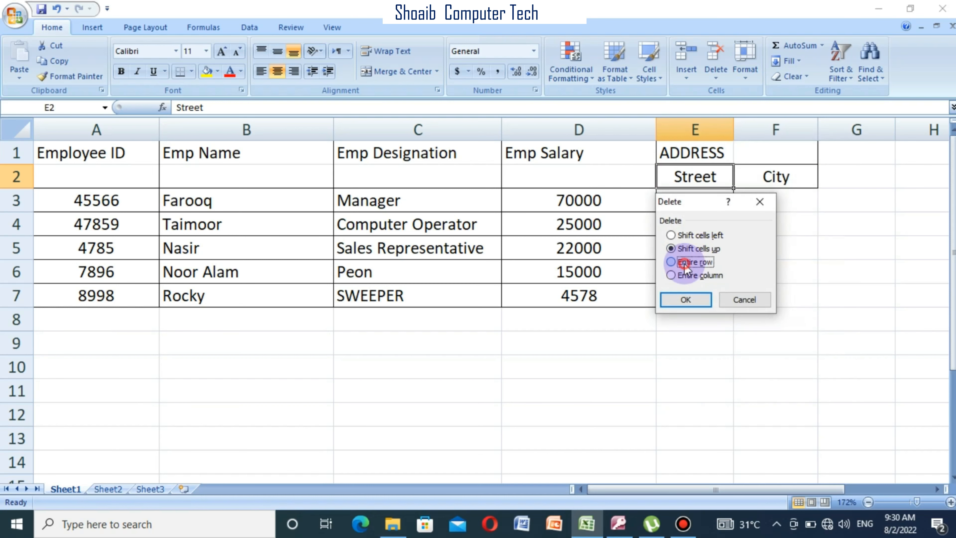
{"action": "left_click", "coordinate": [677, 298]}
{"action": "left_click", "coordinate": [678, 295]}
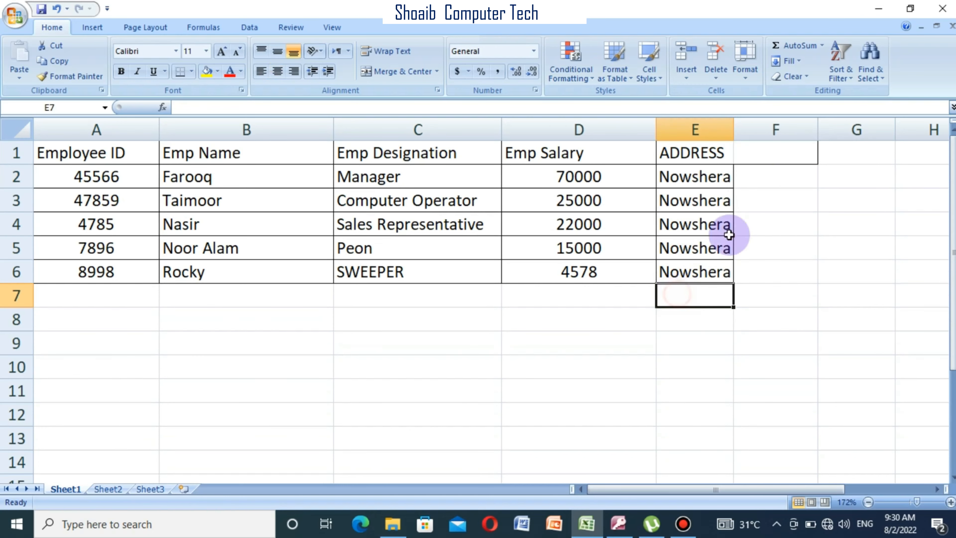
Save the cleaned-up salary workbook and close Excel
{"action": "left_click", "coordinate": [760, 150]}
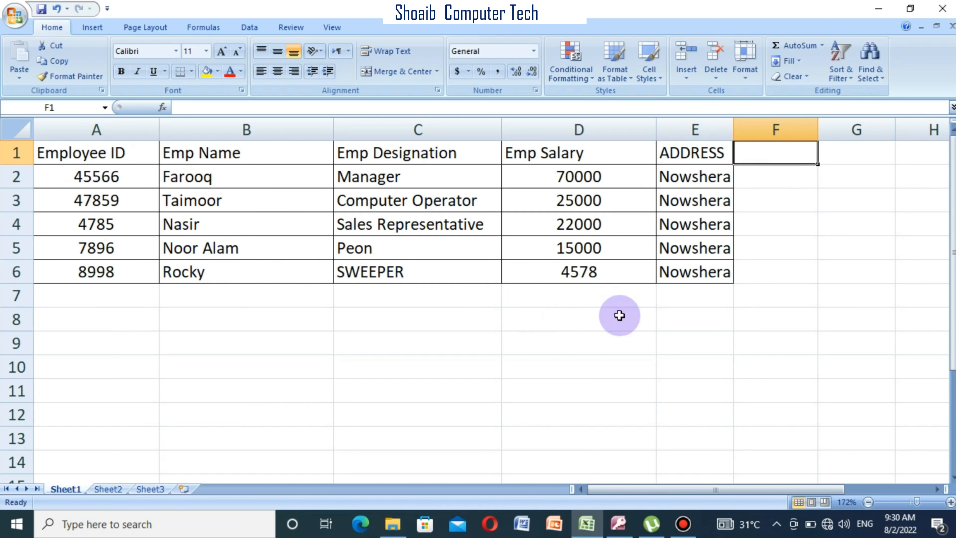
{"action": "left_click", "coordinate": [557, 294]}
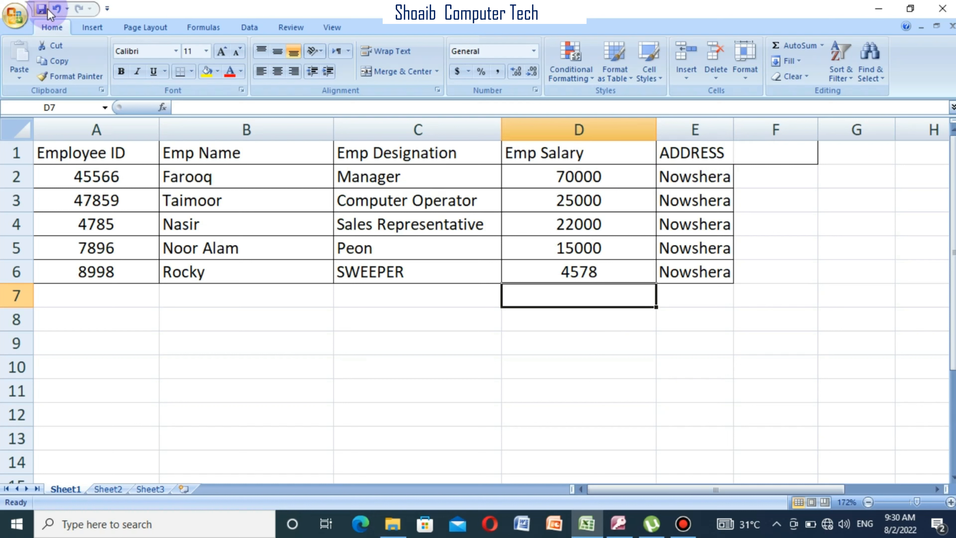
{"action": "left_click", "coordinate": [942, 8]}
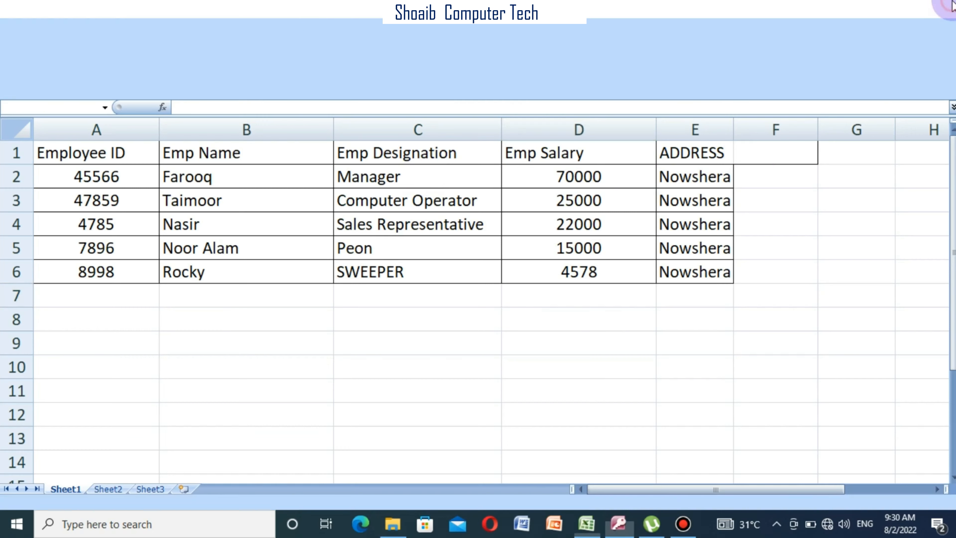
{"action": "left_click", "coordinate": [498, 386]}
Review the previously imported Sheet1 table in Access and close it
{"action": "double_click", "coordinate": [33, 168]}
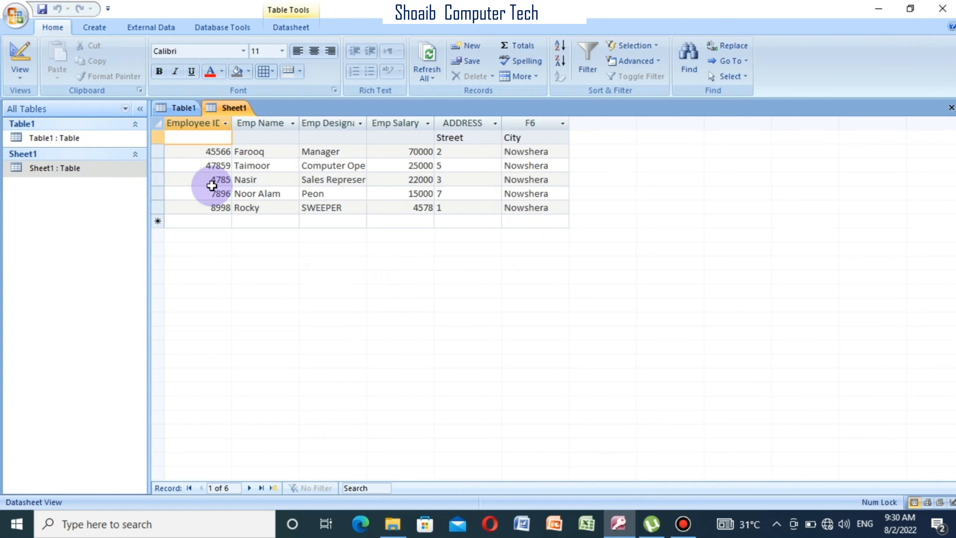
{"action": "left_click", "coordinate": [264, 192]}
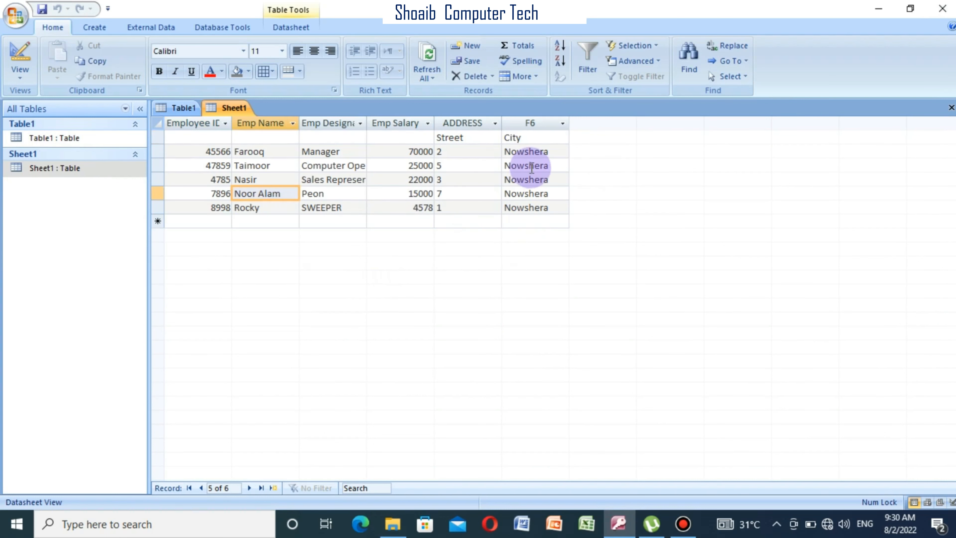
{"action": "left_click", "coordinate": [372, 193]}
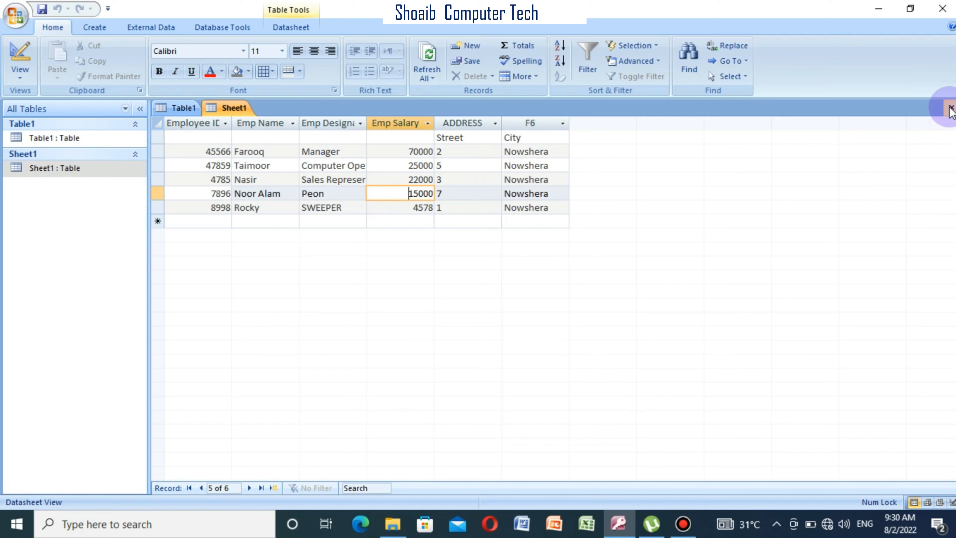
{"action": "left_click", "coordinate": [951, 109]}
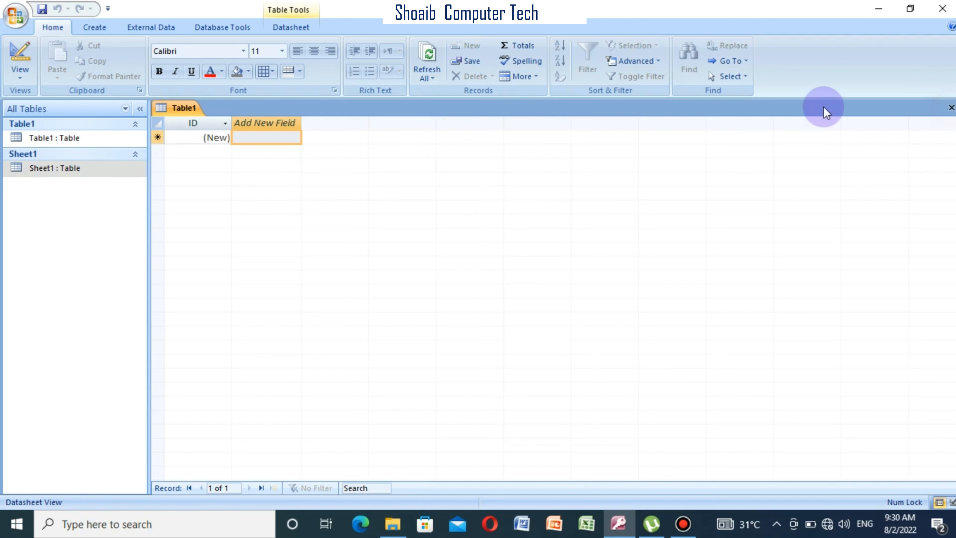
Start an Excel import of Sheet1 from salary.xlsx in Documents into a new table, using the first row as column headings
{"action": "right_click", "coordinate": [74, 140]}
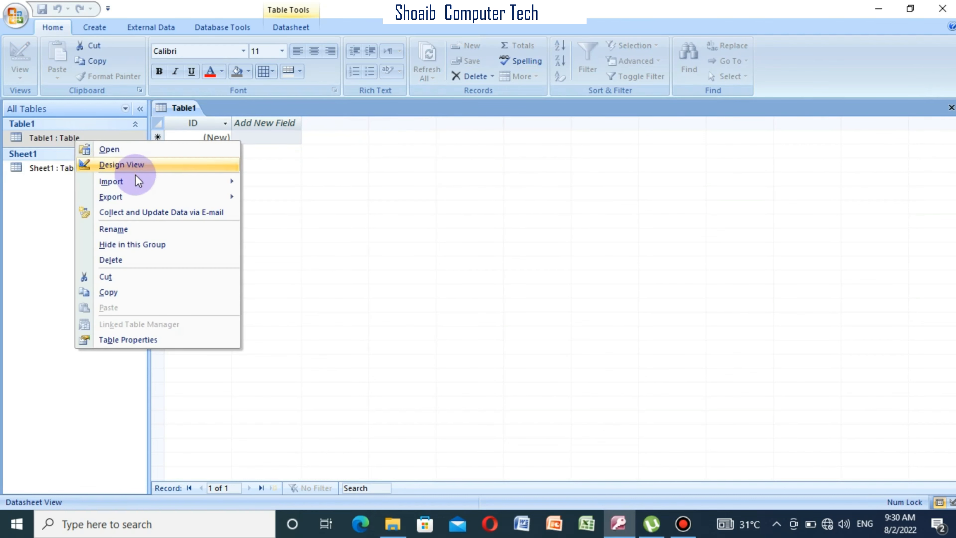
{"action": "mouse_move", "coordinate": [132, 181]}
{"action": "left_click", "coordinate": [277, 200]}
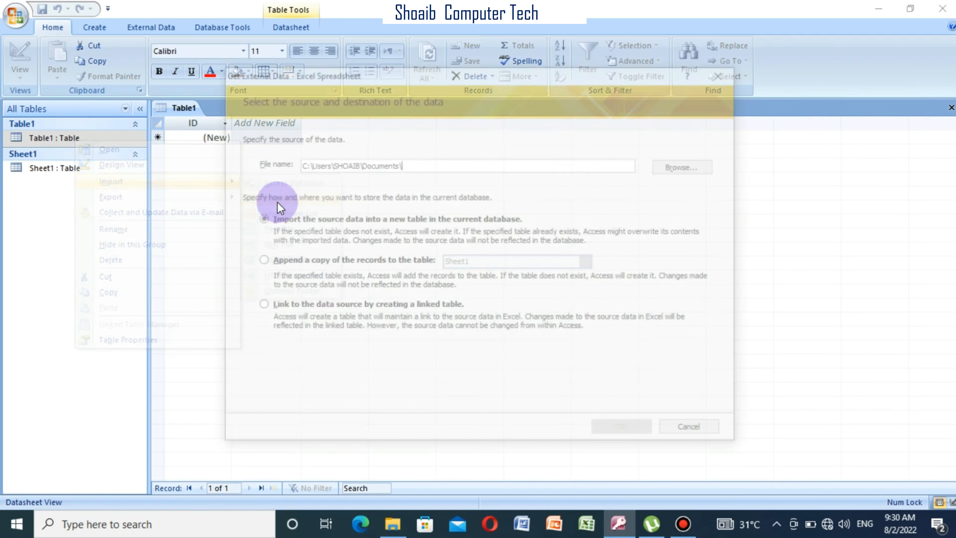
{"action": "left_click", "coordinate": [692, 166]}
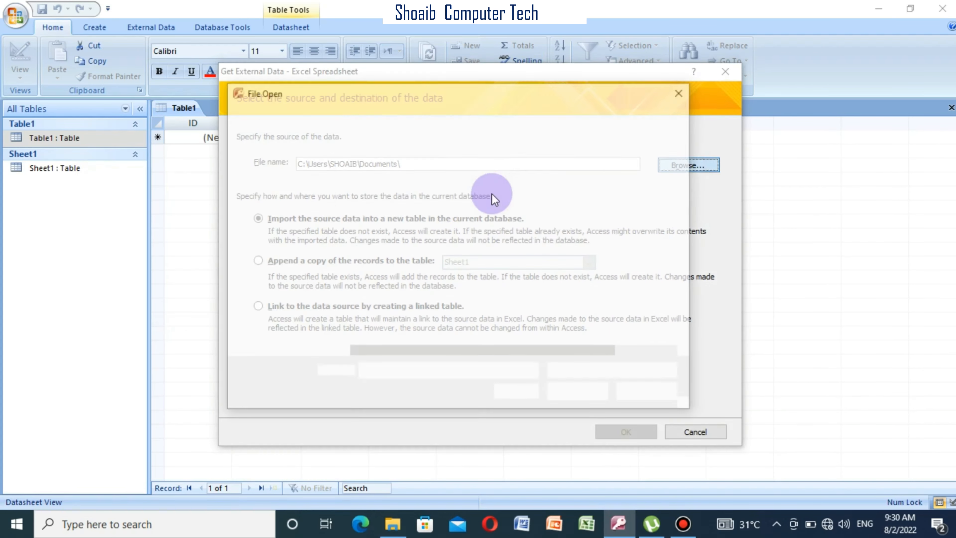
{"action": "left_click", "coordinate": [370, 242]}
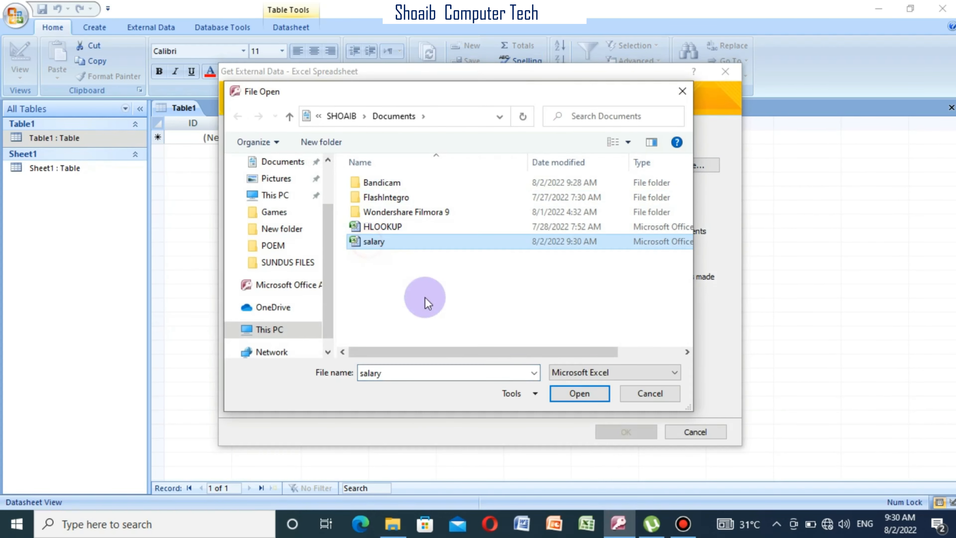
{"action": "left_click", "coordinate": [579, 394]}
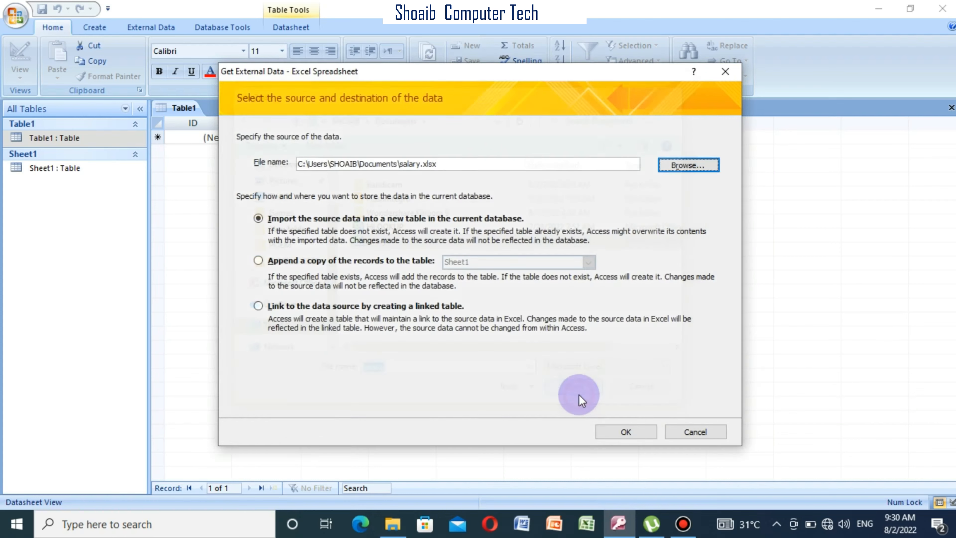
{"action": "left_click", "coordinate": [623, 432]}
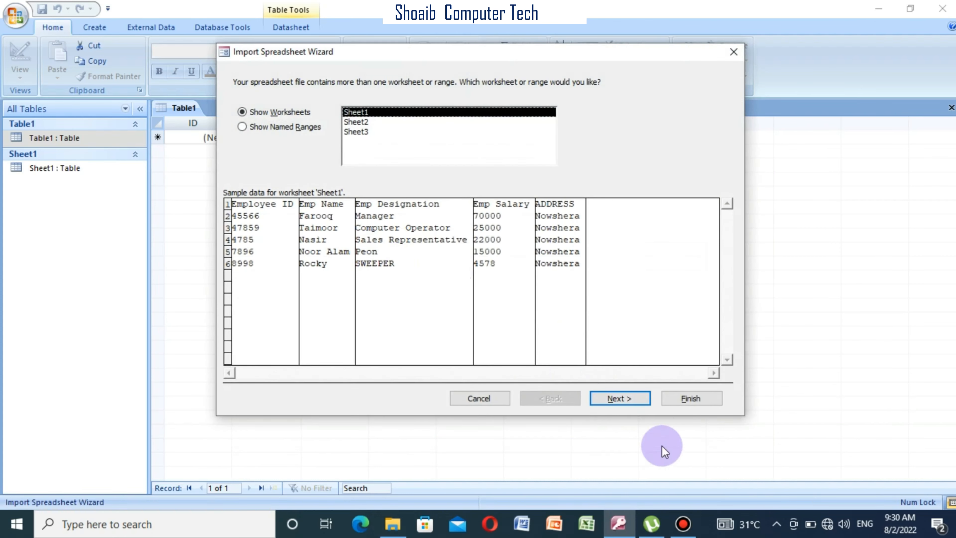
{"action": "left_click", "coordinate": [632, 405]}
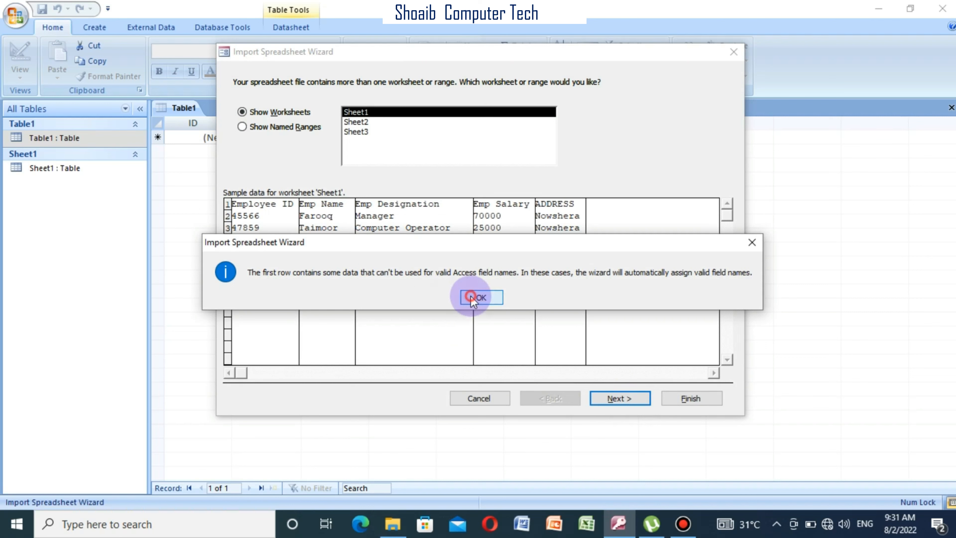
{"action": "left_click", "coordinate": [480, 298]}
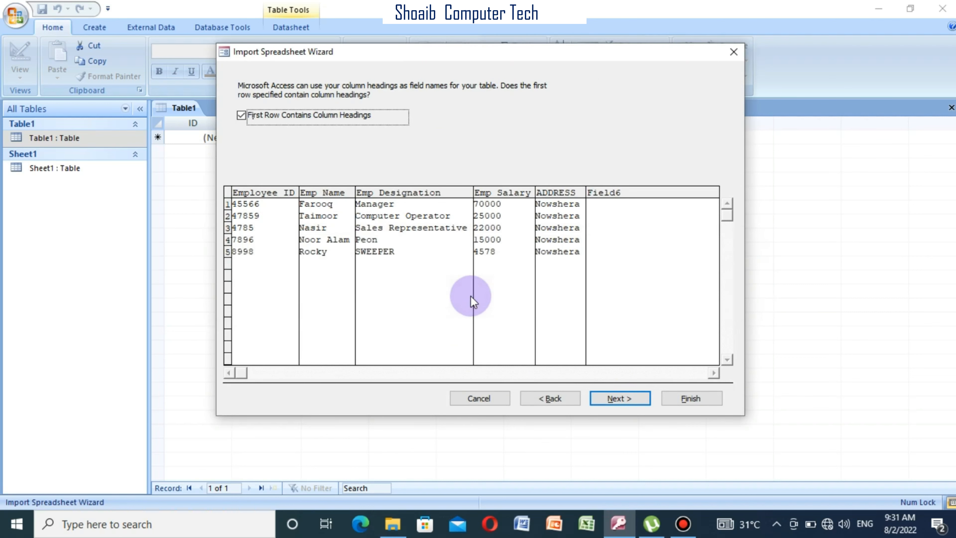
Index Employee ID as Yes (No Duplicates) and choose it as the table's own primary key
{"action": "left_click", "coordinate": [624, 398]}
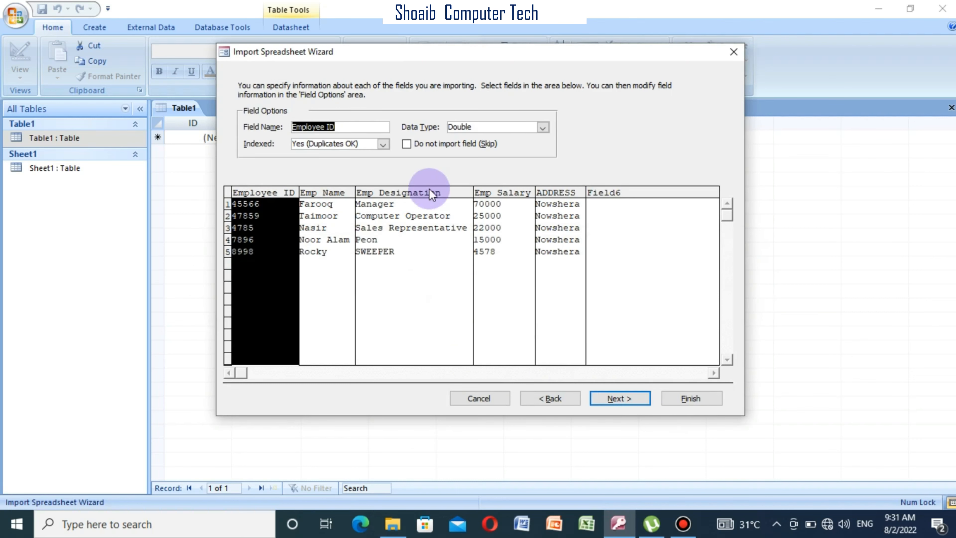
{"action": "left_click", "coordinate": [383, 144]}
{"action": "left_click", "coordinate": [354, 176]}
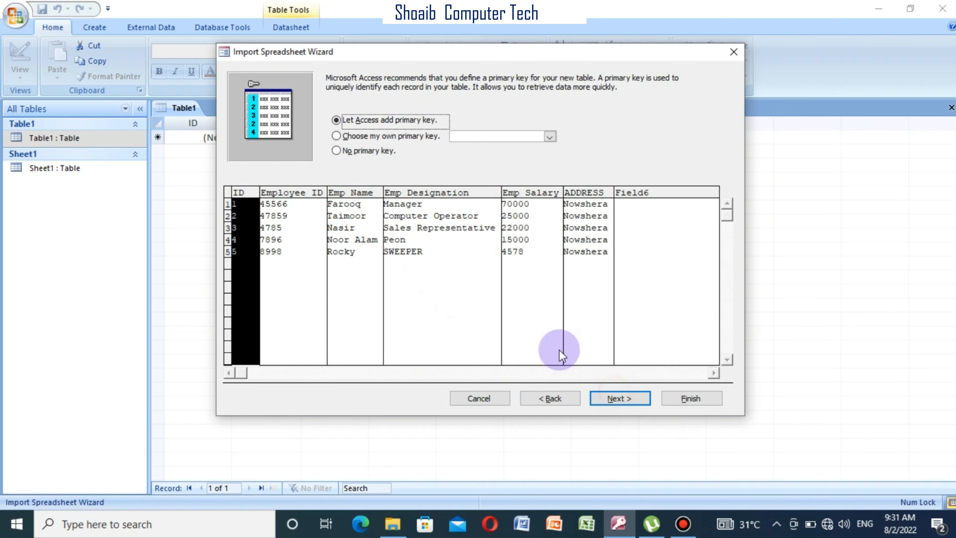
{"action": "left_click", "coordinate": [414, 138]}
{"action": "left_click", "coordinate": [614, 396]}
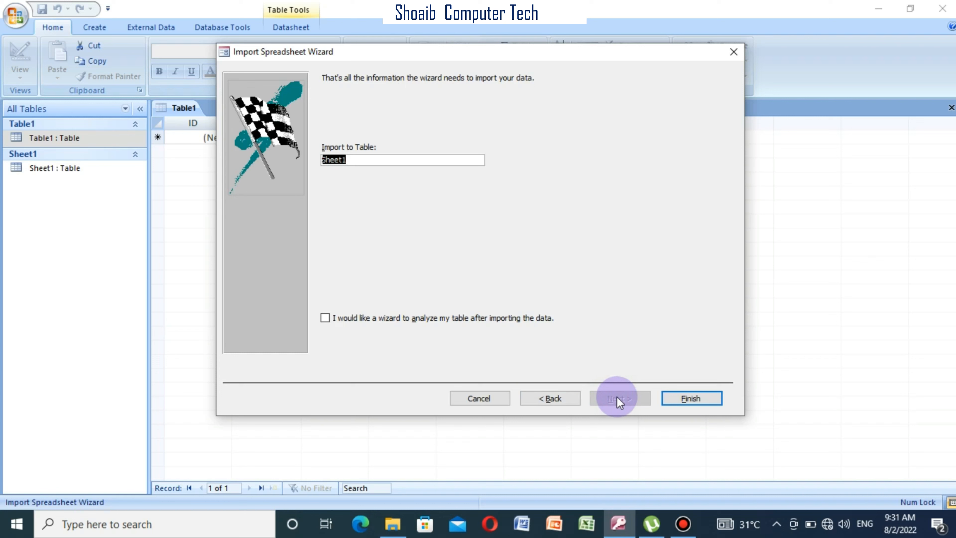
Name the import table sal, finish the import and close the wizard without saving the import steps
{"action": "type", "text": "sal"}
{"action": "left_click", "coordinate": [683, 402]}
{"action": "left_click", "coordinate": [695, 433]}
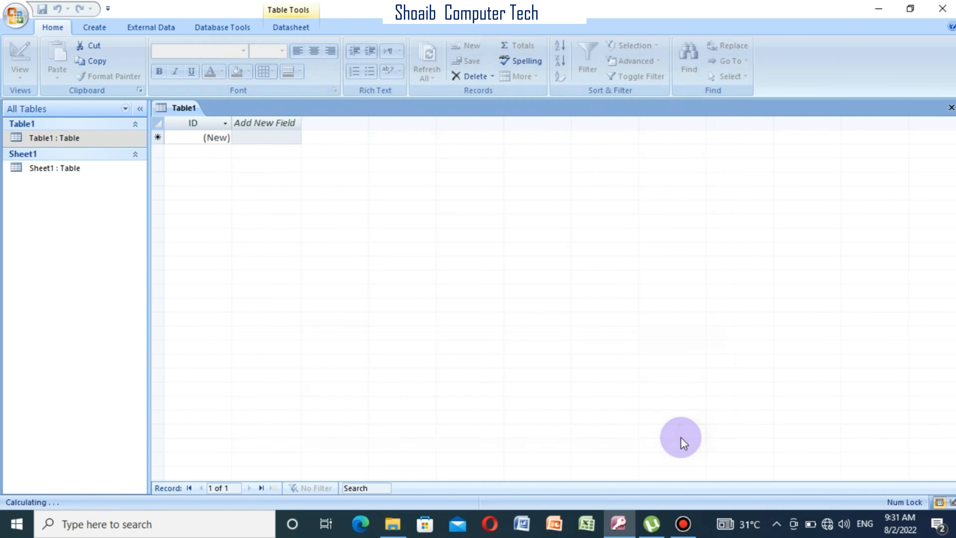
Open the sal table to check its columns and switch it to Design View
{"action": "double_click", "coordinate": [32, 198]}
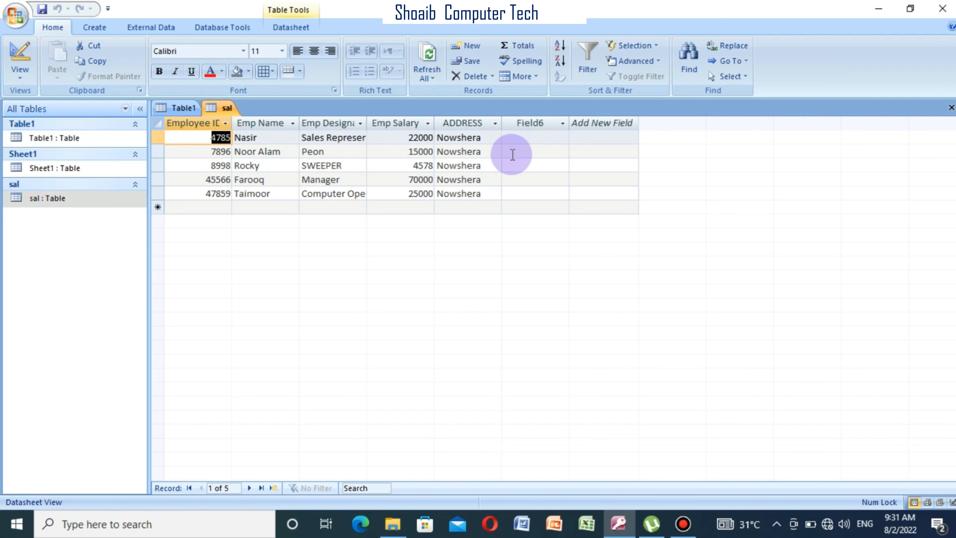
{"action": "right_click", "coordinate": [57, 197]}
{"action": "left_click", "coordinate": [117, 224]}
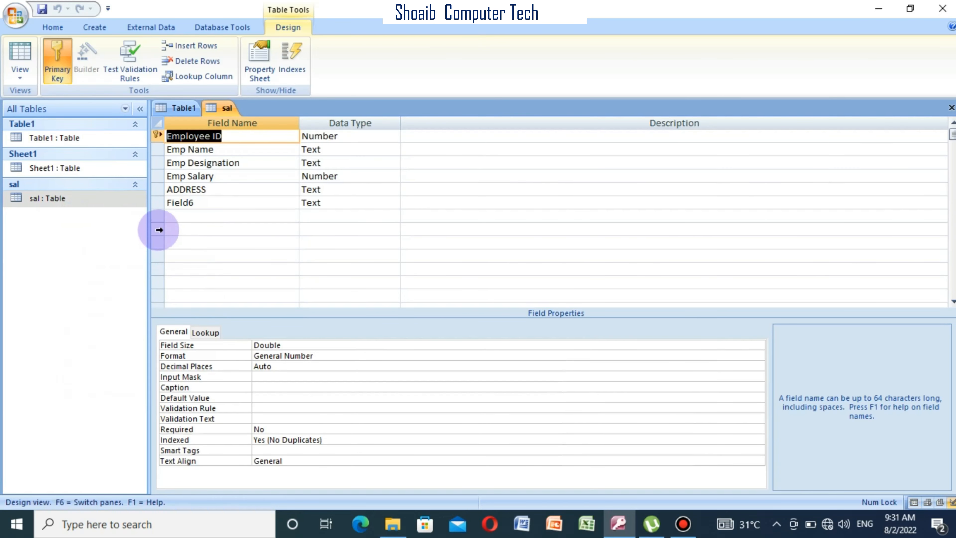
Permanently delete the Field6 field from the sal table, save the design and close the table
{"action": "right_click", "coordinate": [152, 202]}
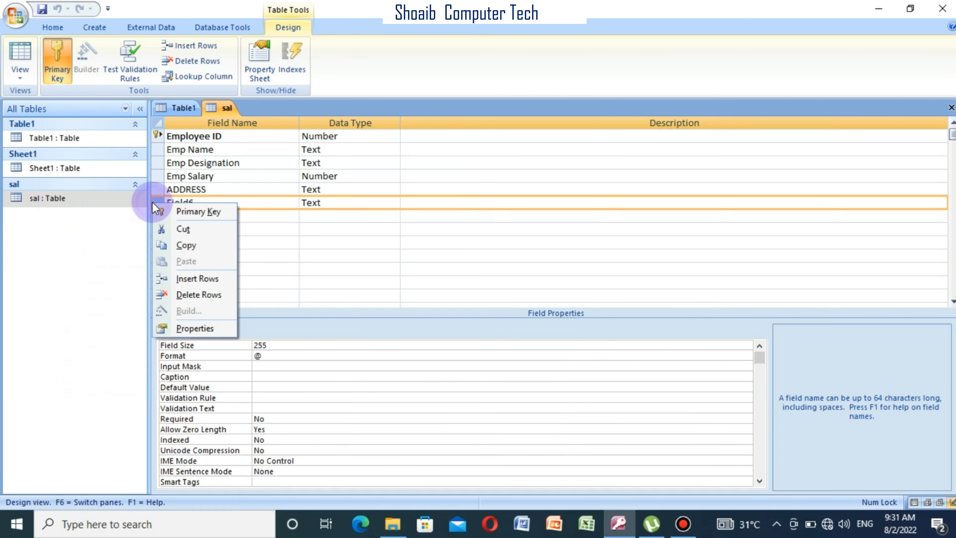
{"action": "left_click", "coordinate": [202, 295]}
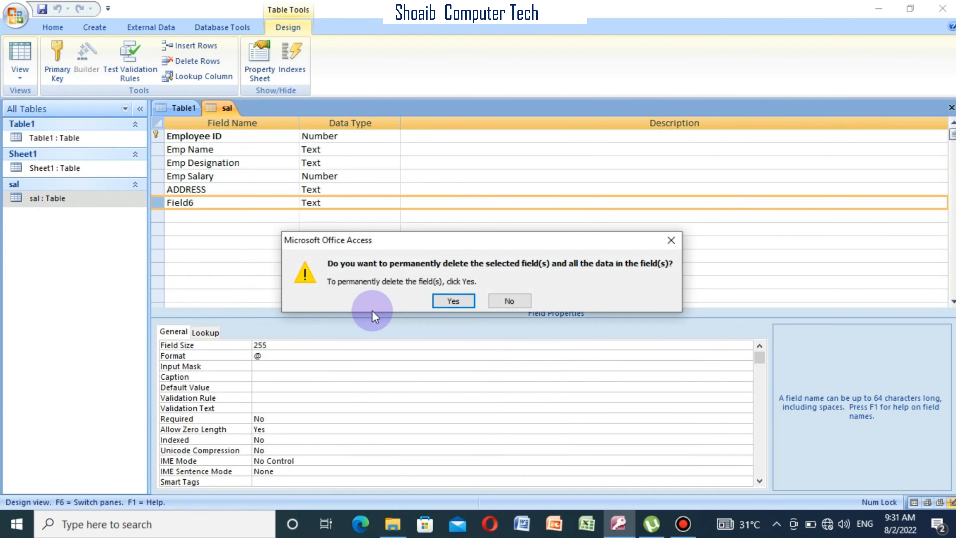
{"action": "left_click", "coordinate": [446, 303]}
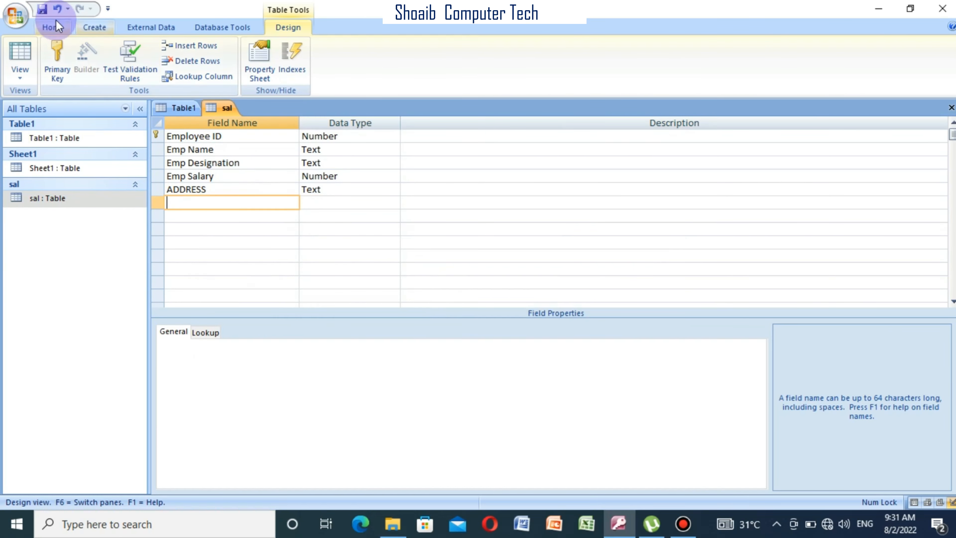
{"action": "left_click", "coordinate": [43, 9]}
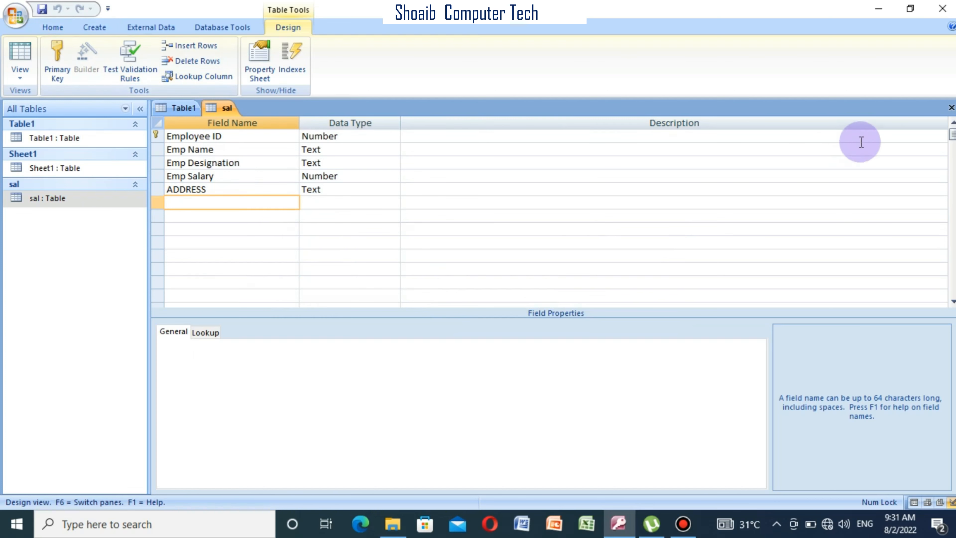
{"action": "left_click", "coordinate": [952, 109]}
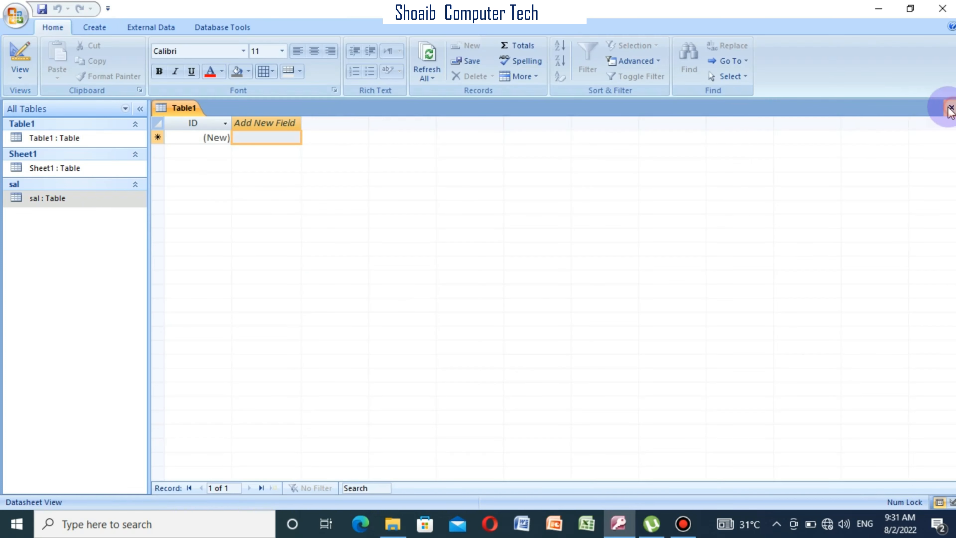
Open the sal table, go through its records and fields to check the imported data, and close it
{"action": "double_click", "coordinate": [45, 199]}
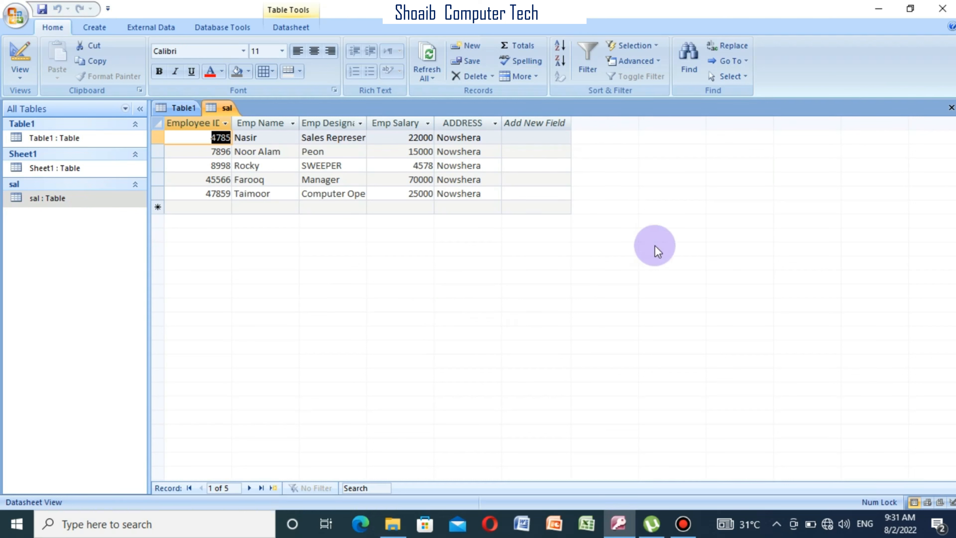
{"action": "key", "text": "Down"}
{"action": "key", "text": "Down"}
{"action": "key", "text": "Down"}
{"action": "key", "text": "Down"}
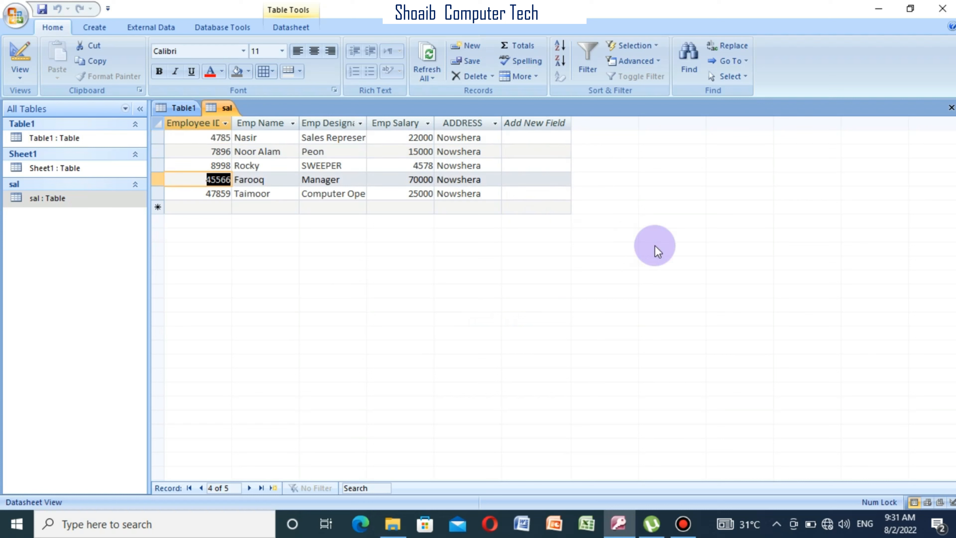
{"action": "key", "text": "Right"}
{"action": "key", "text": "Right"}
{"action": "key", "text": "Right"}
{"action": "key", "text": "Right"}
{"action": "key", "text": "Right"}
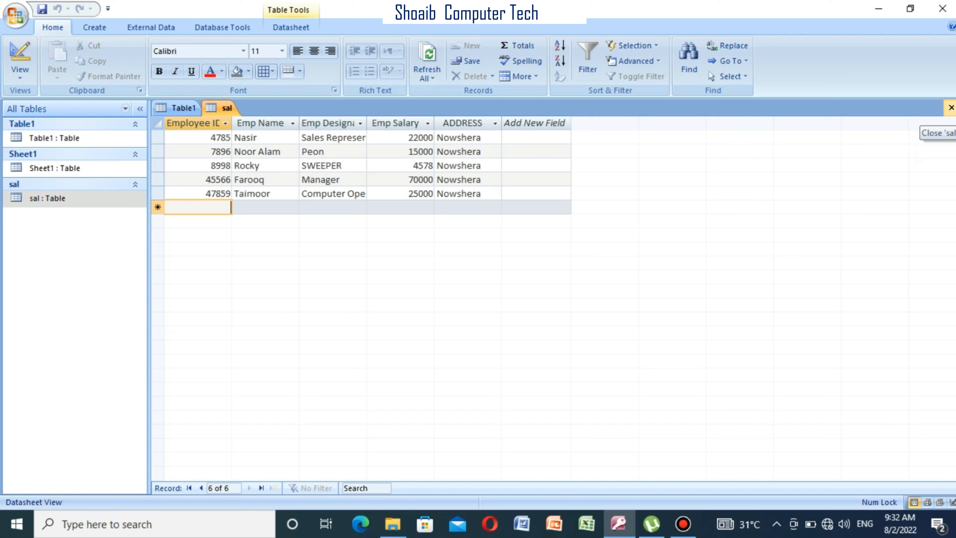
{"action": "left_click", "coordinate": [952, 108]}
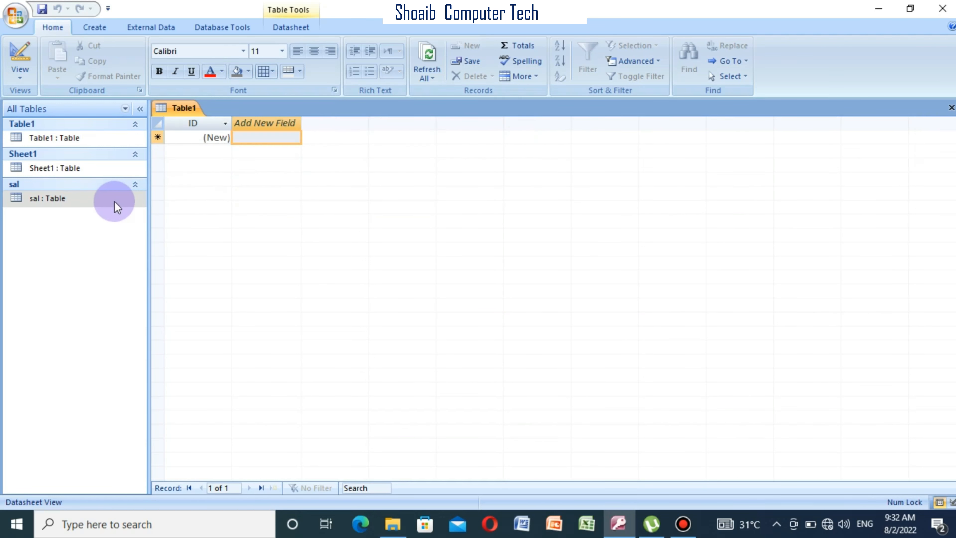
Reopen the sal table in Datasheet View for another look at its records, and close it again
{"action": "left_click", "coordinate": [64, 197]}
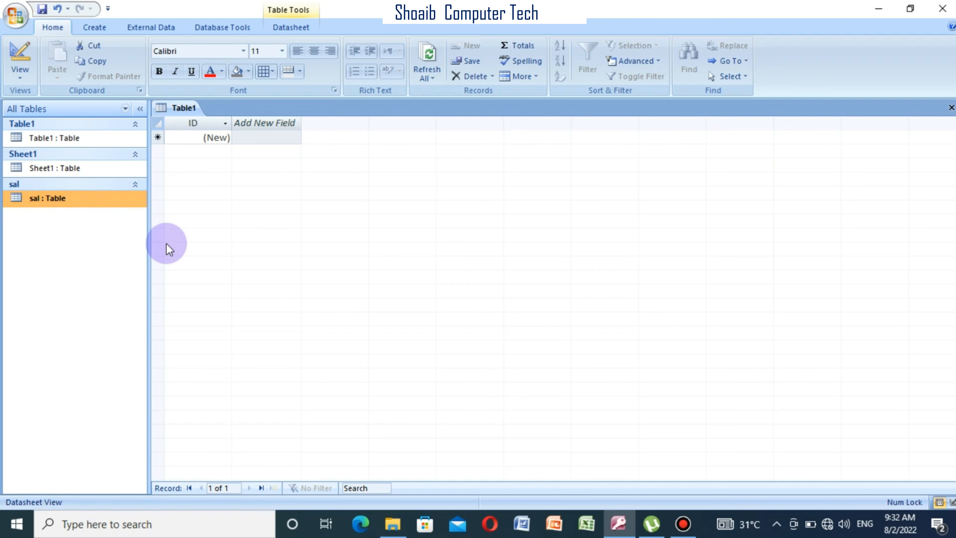
{"action": "right_click", "coordinate": [58, 198]}
{"action": "left_click", "coordinate": [106, 209]}
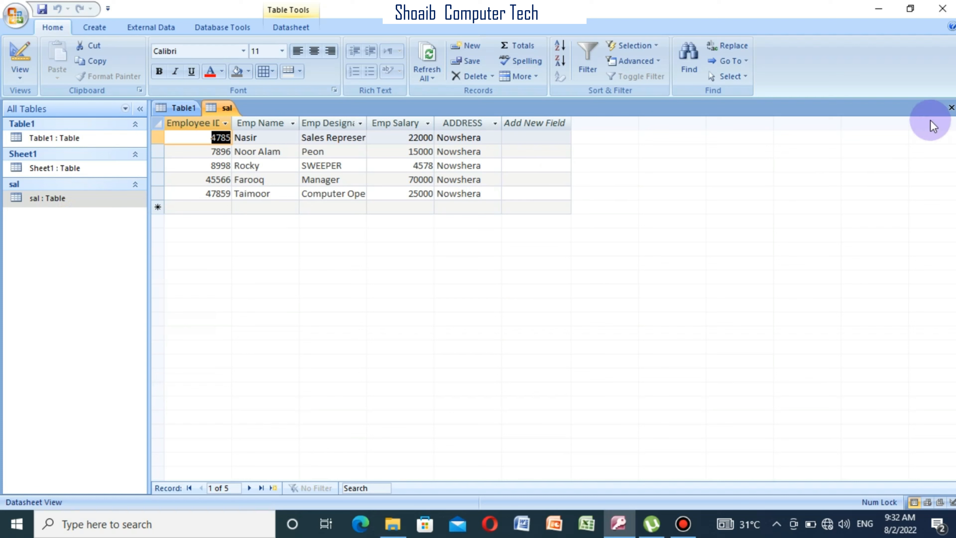
{"action": "left_click", "coordinate": [952, 108]}
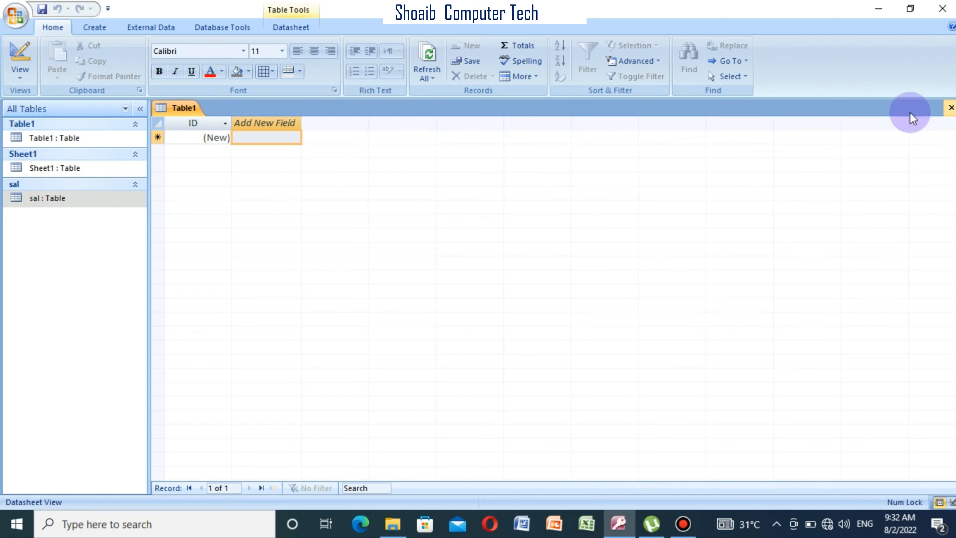
{"action": "left_click", "coordinate": [86, 28]}
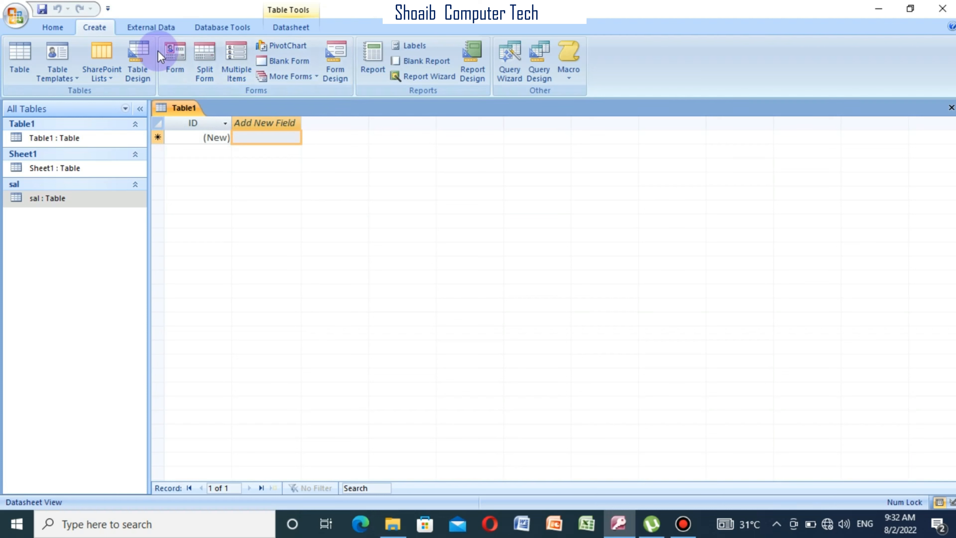
{"action": "left_click", "coordinate": [173, 52]}
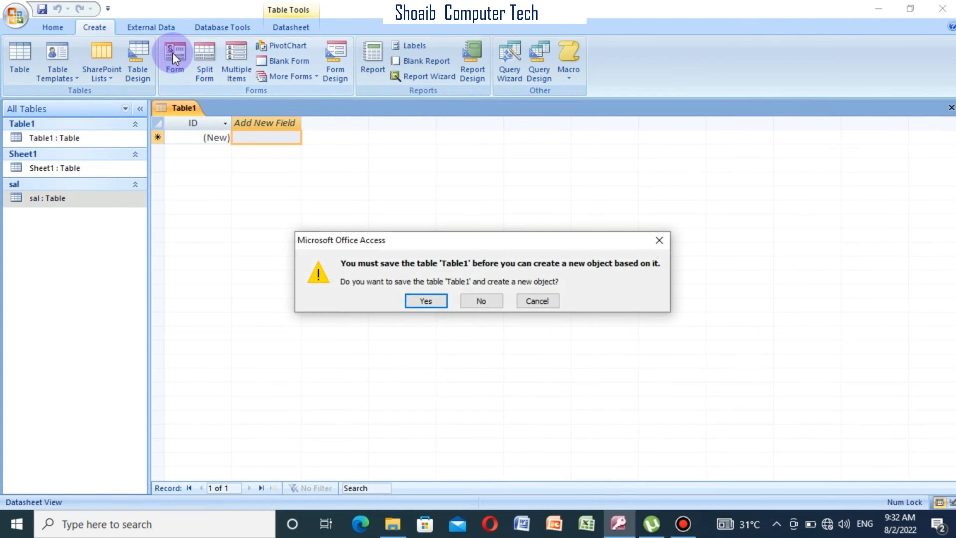
{"action": "left_click", "coordinate": [426, 301]}
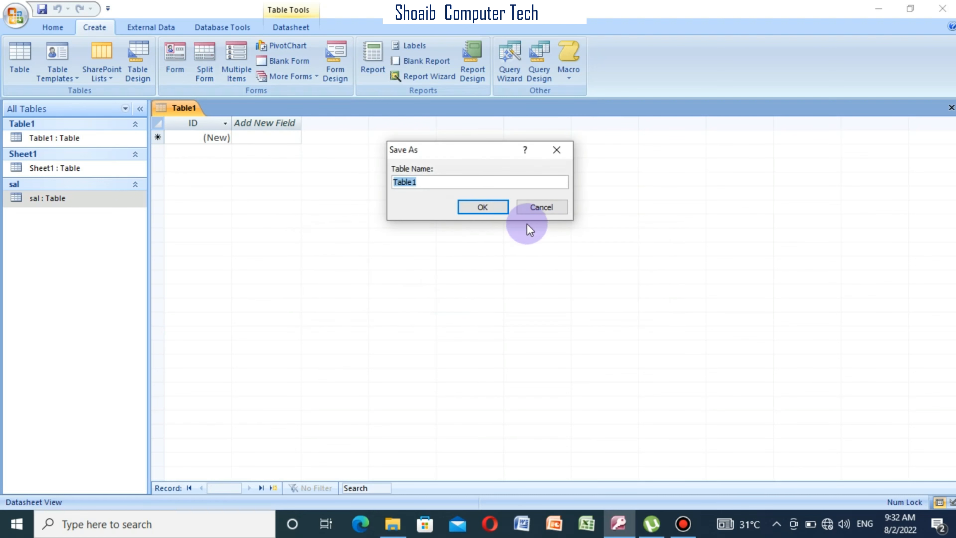
{"action": "left_click", "coordinate": [490, 208]}
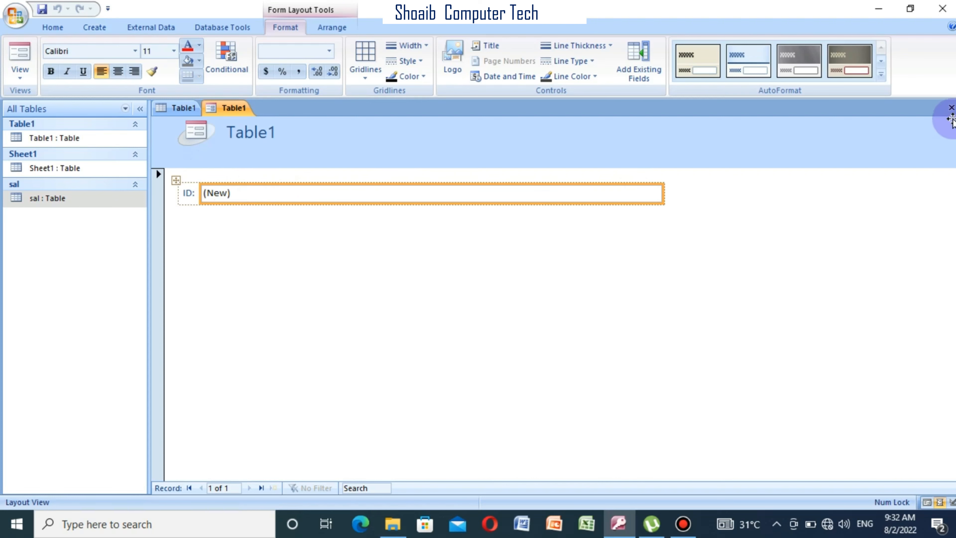
{"action": "left_click", "coordinate": [951, 108]}
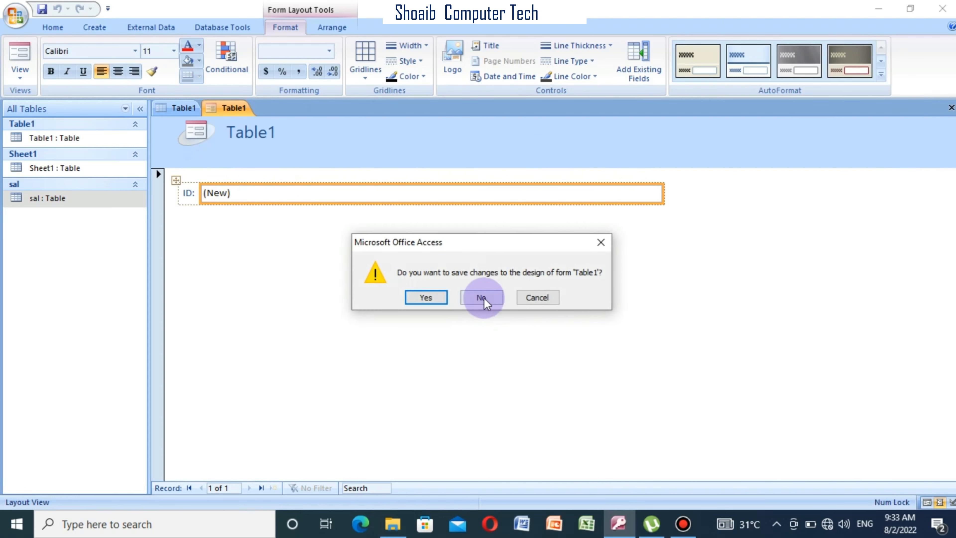
{"action": "left_click", "coordinate": [483, 298]}
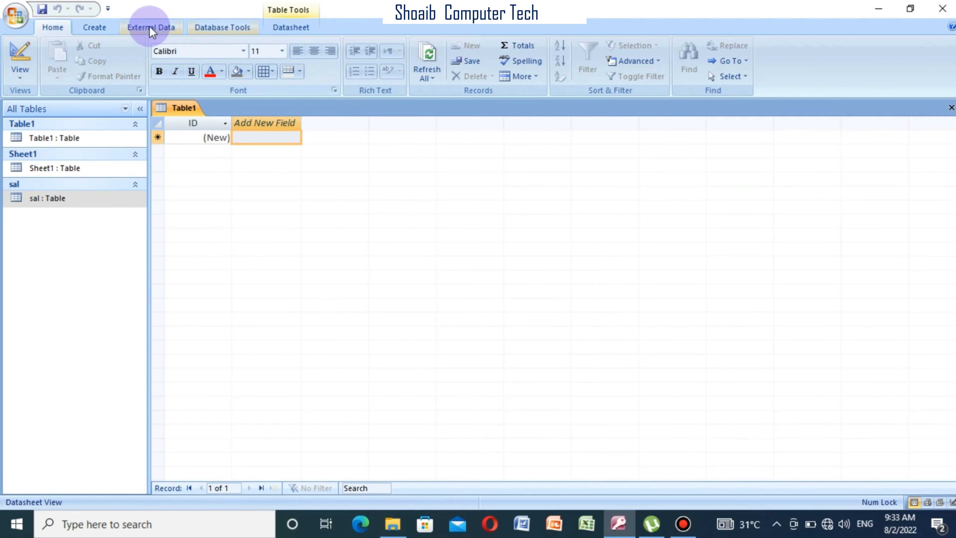
Start the Form Wizard with the sal table as source and include all of its fields in the form
{"action": "left_click", "coordinate": [95, 30]}
{"action": "left_click", "coordinate": [187, 80]}
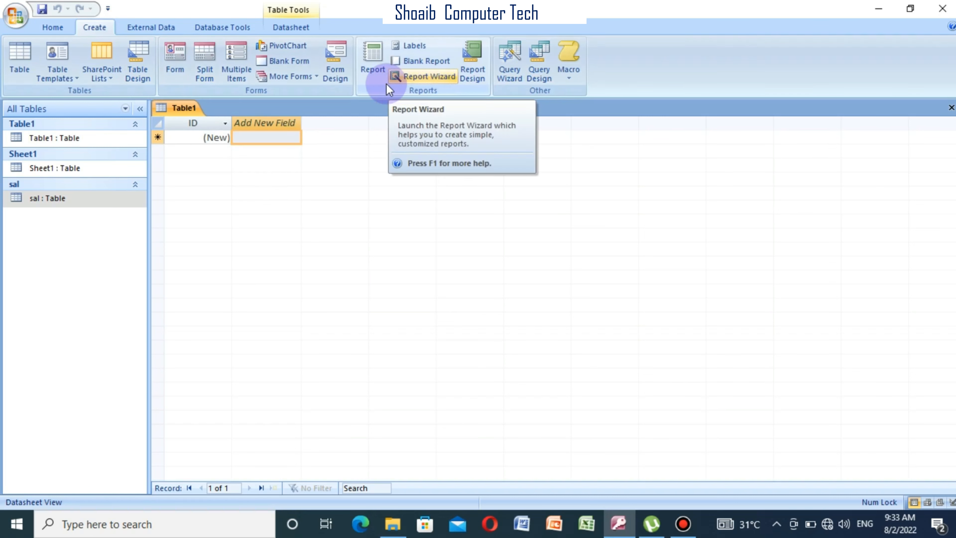
{"action": "left_click", "coordinate": [313, 77]}
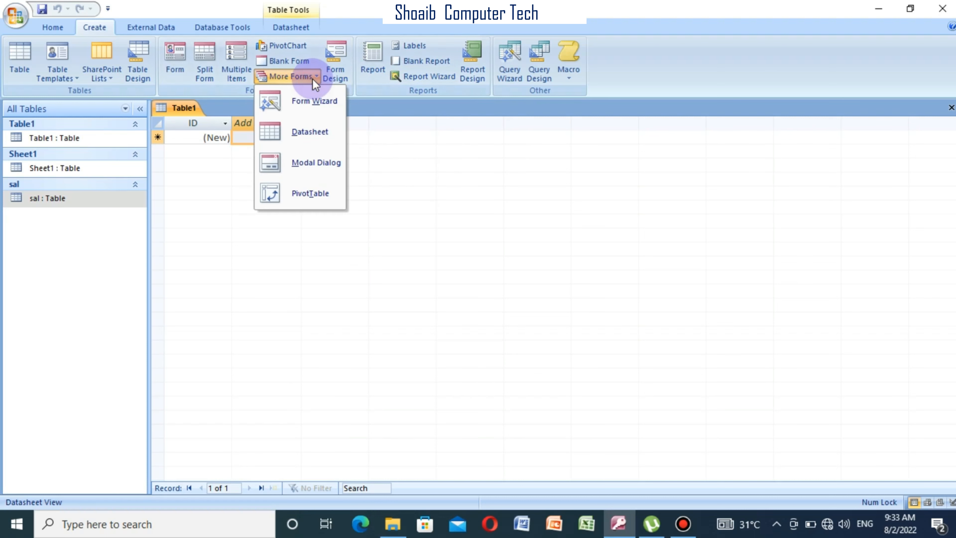
{"action": "left_click", "coordinate": [312, 108]}
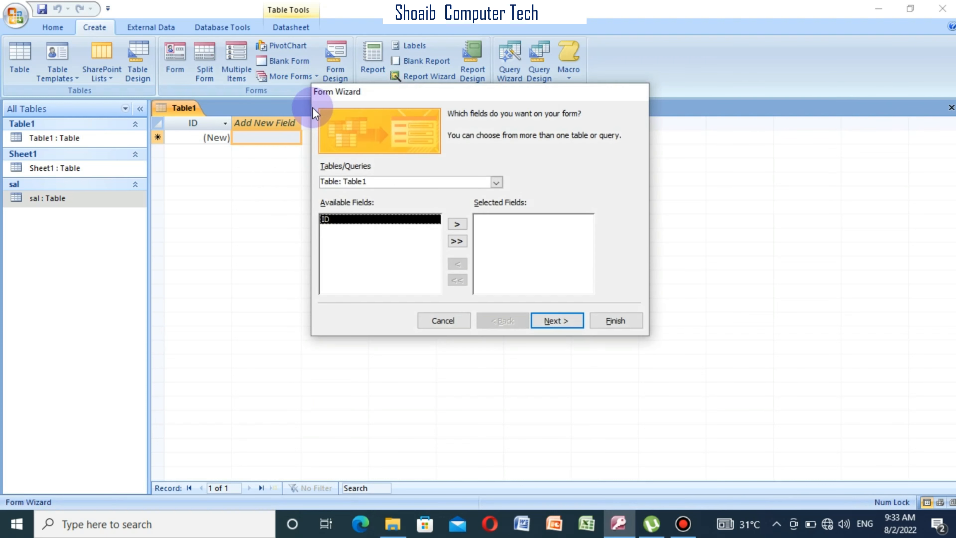
{"action": "left_click", "coordinate": [496, 182]}
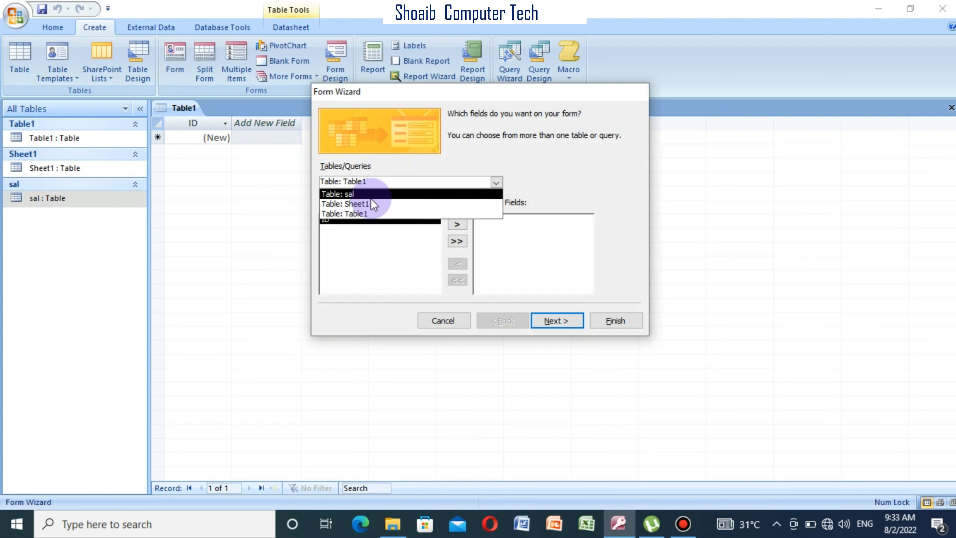
{"action": "left_click", "coordinate": [348, 195]}
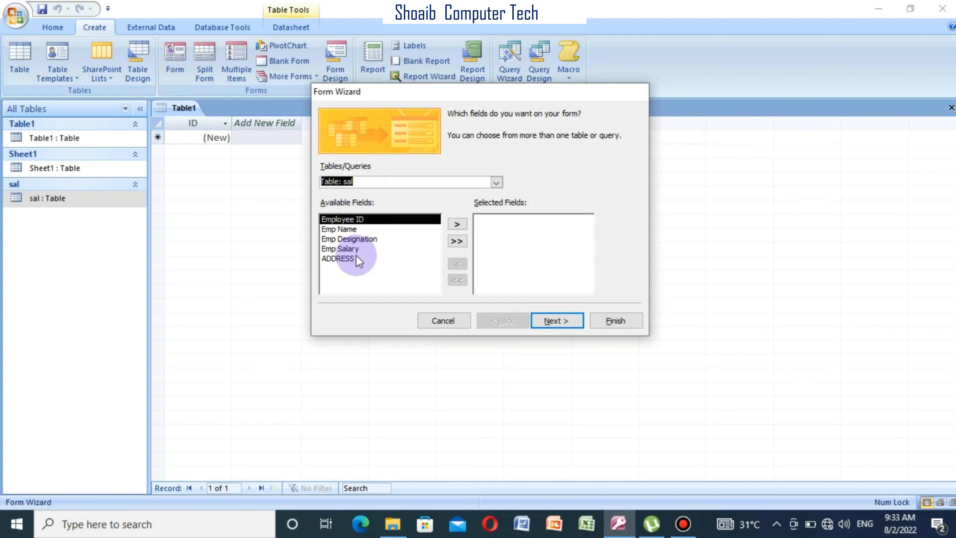
{"action": "left_click", "coordinate": [457, 241]}
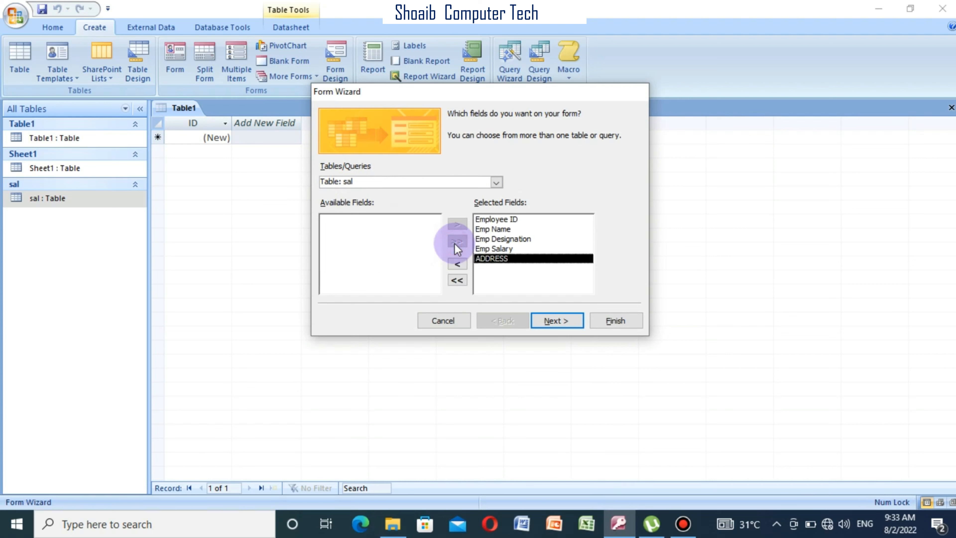
{"action": "left_click", "coordinate": [570, 325]}
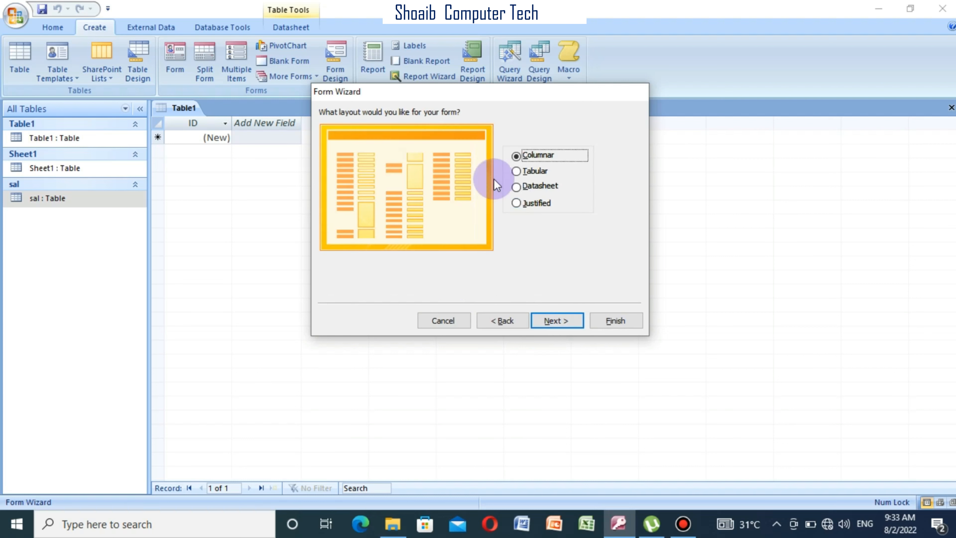
Compare the Columnar, Tabular, Datasheet and Justified layouts and choose Tabular for the form
{"action": "left_click", "coordinate": [542, 173]}
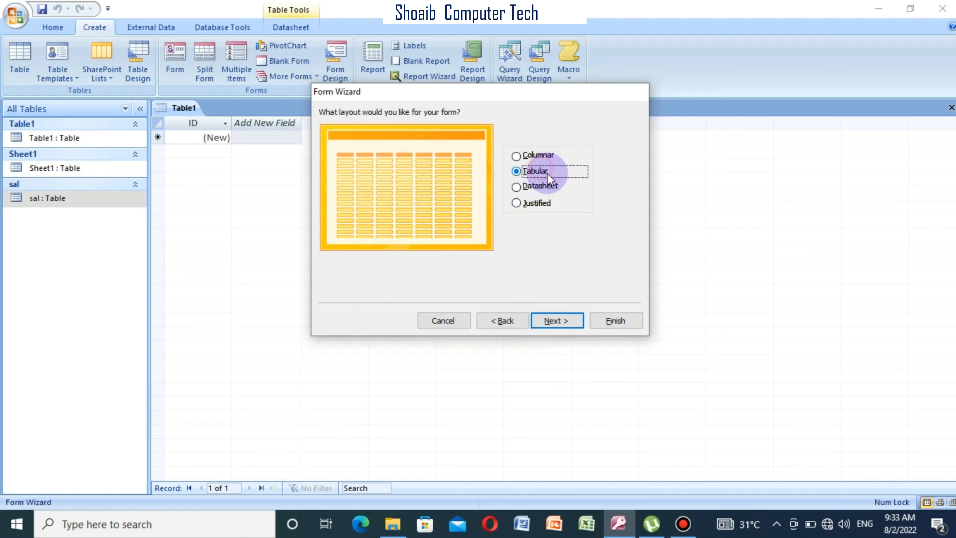
{"action": "left_click", "coordinate": [541, 187]}
{"action": "left_click", "coordinate": [526, 205]}
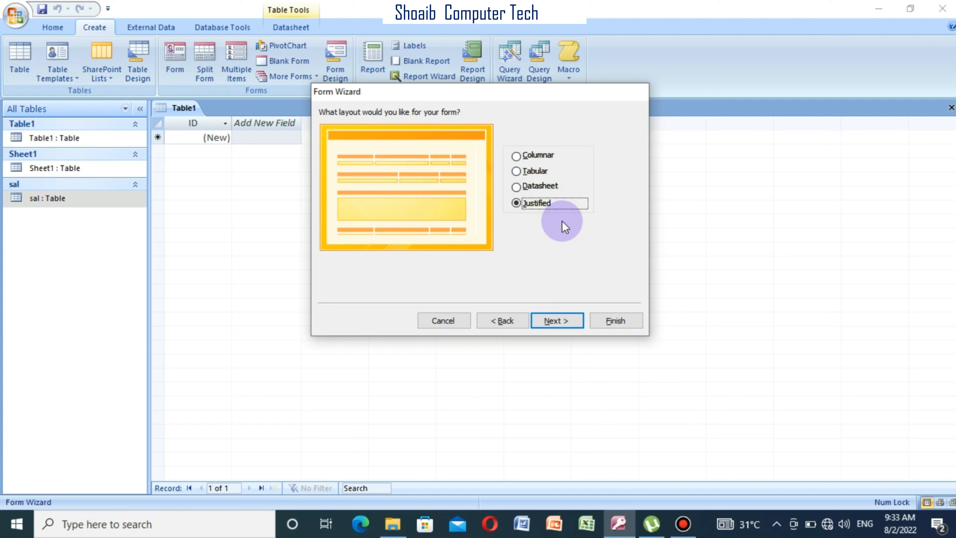
{"action": "left_click", "coordinate": [536, 188]}
{"action": "left_click", "coordinate": [534, 174]}
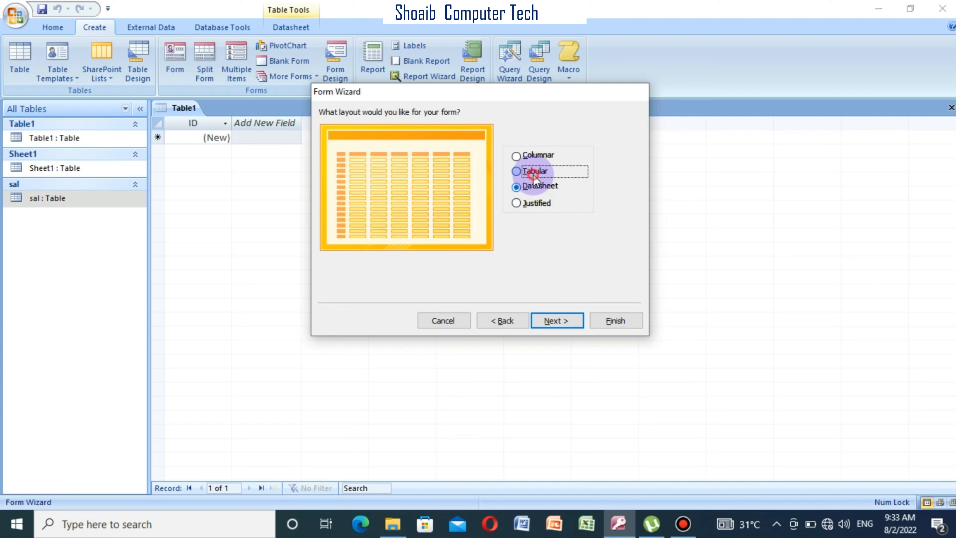
{"action": "left_click", "coordinate": [533, 155]}
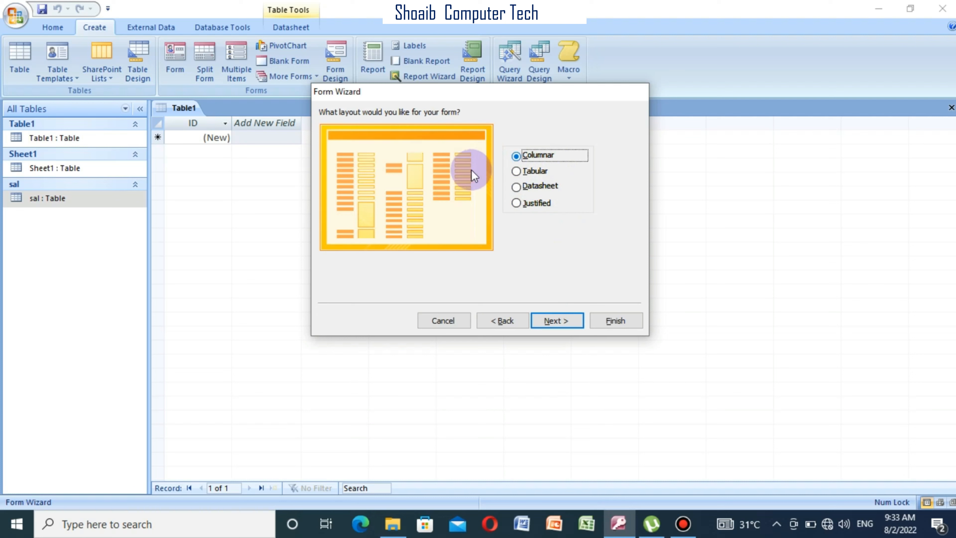
{"action": "left_click", "coordinate": [542, 172]}
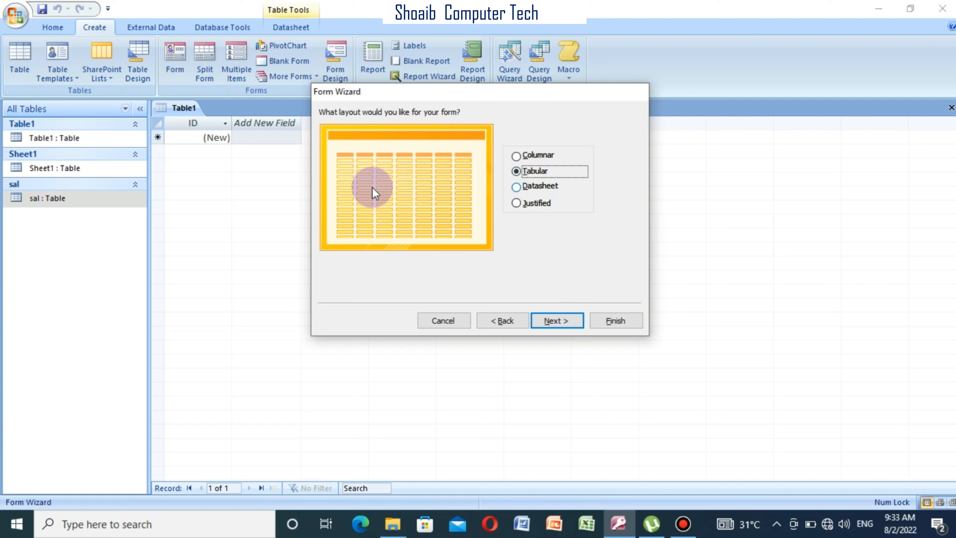
{"action": "left_click", "coordinate": [520, 161]}
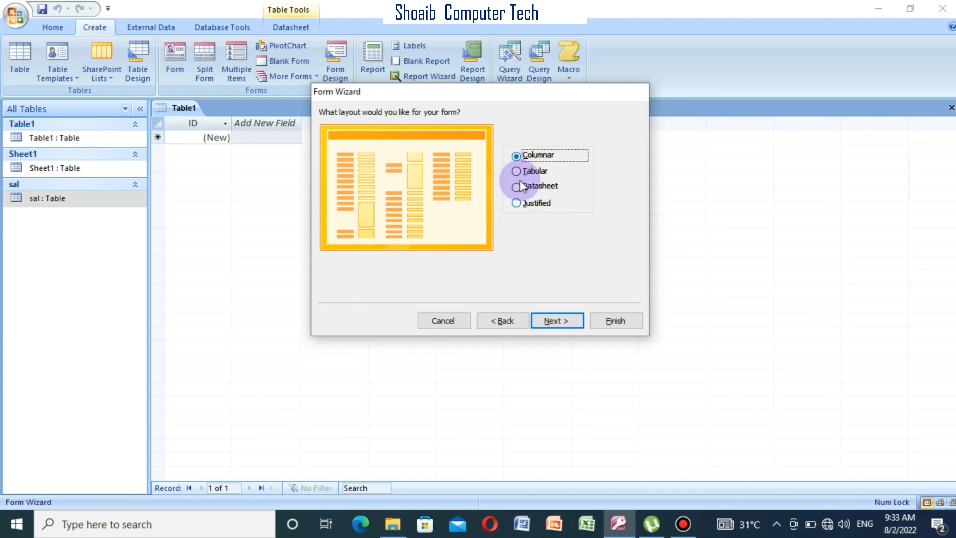
{"action": "left_click", "coordinate": [521, 172]}
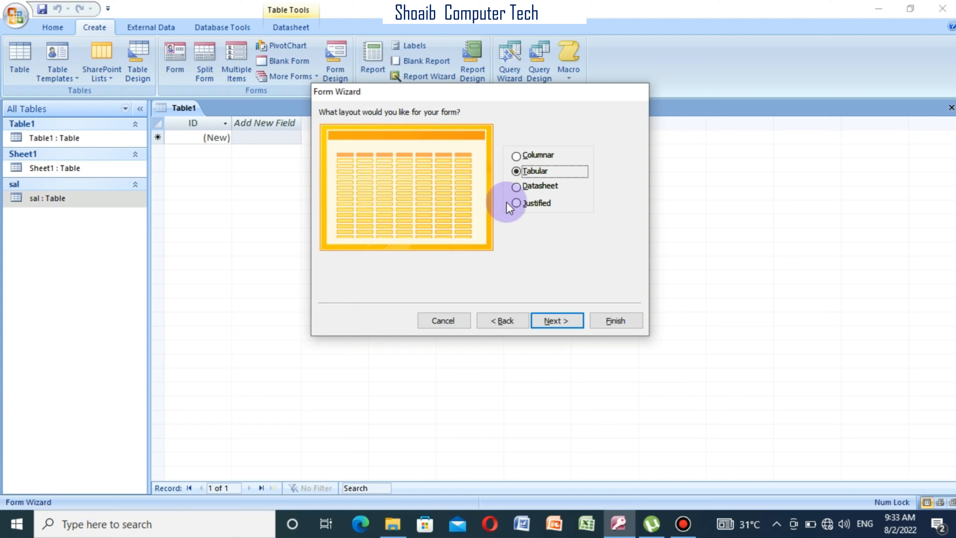
{"action": "left_click", "coordinate": [522, 188]}
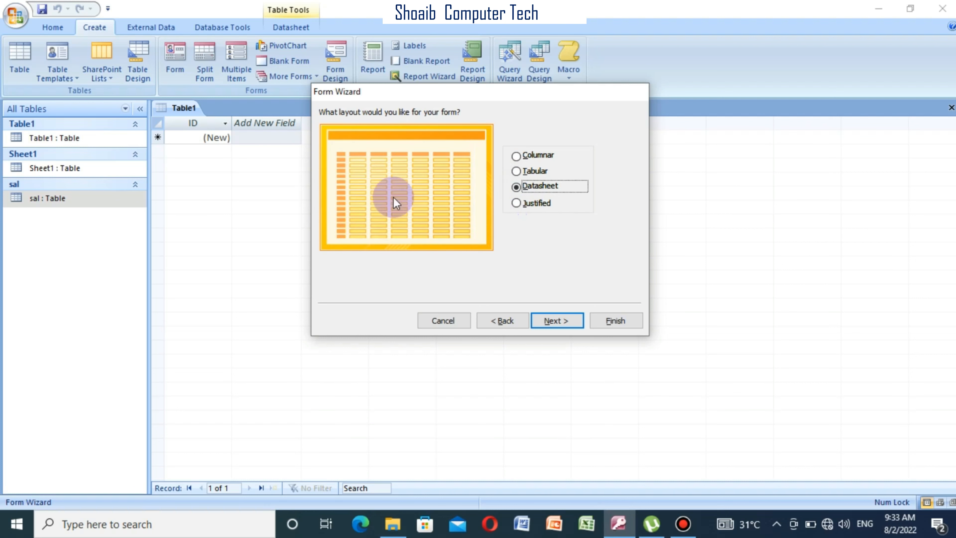
{"action": "left_click", "coordinate": [517, 204]}
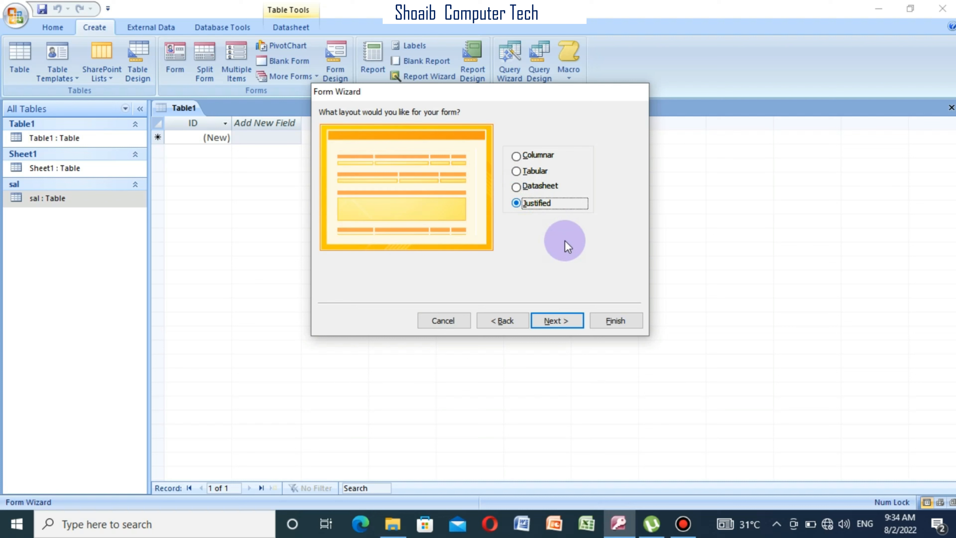
{"action": "left_click", "coordinate": [529, 171]}
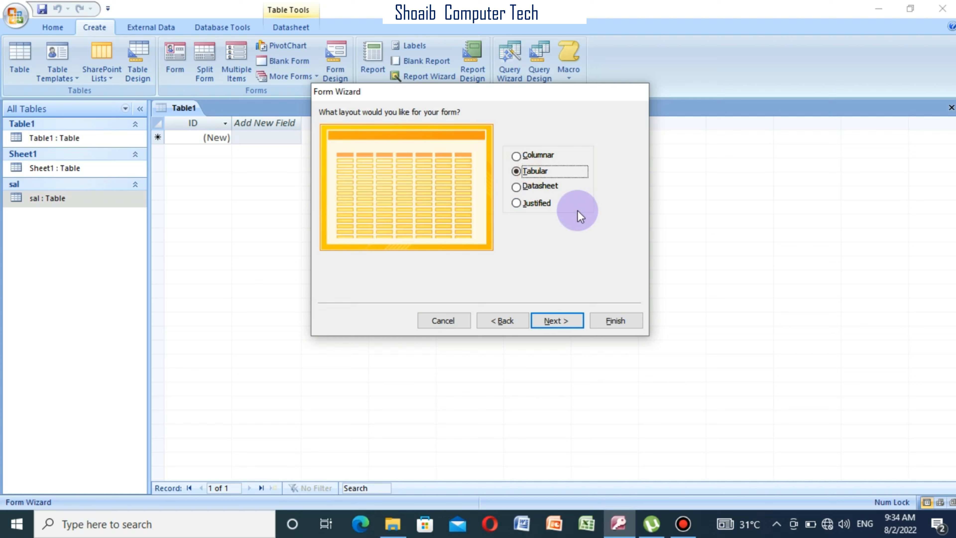
{"action": "left_click", "coordinate": [553, 324]}
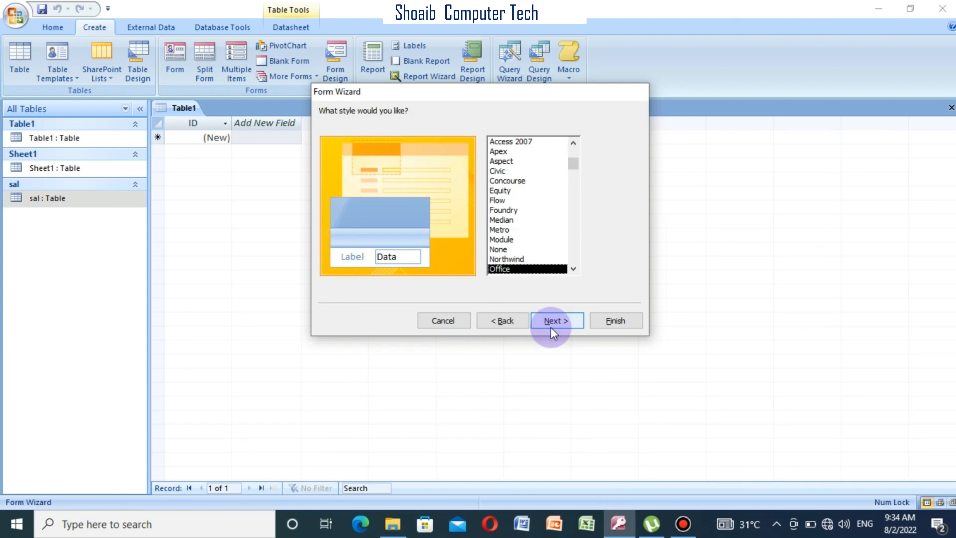
Preview several form styles, including Concourse and None, and select the Northwind style
{"action": "left_click", "coordinate": [503, 240]}
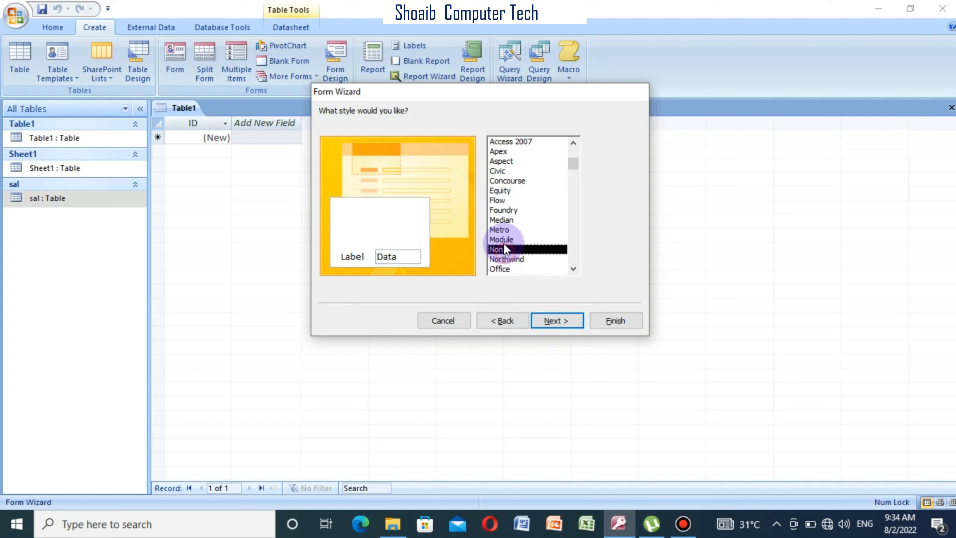
{"action": "left_click", "coordinate": [504, 218]}
{"action": "left_click", "coordinate": [504, 200]}
{"action": "left_click", "coordinate": [501, 179]}
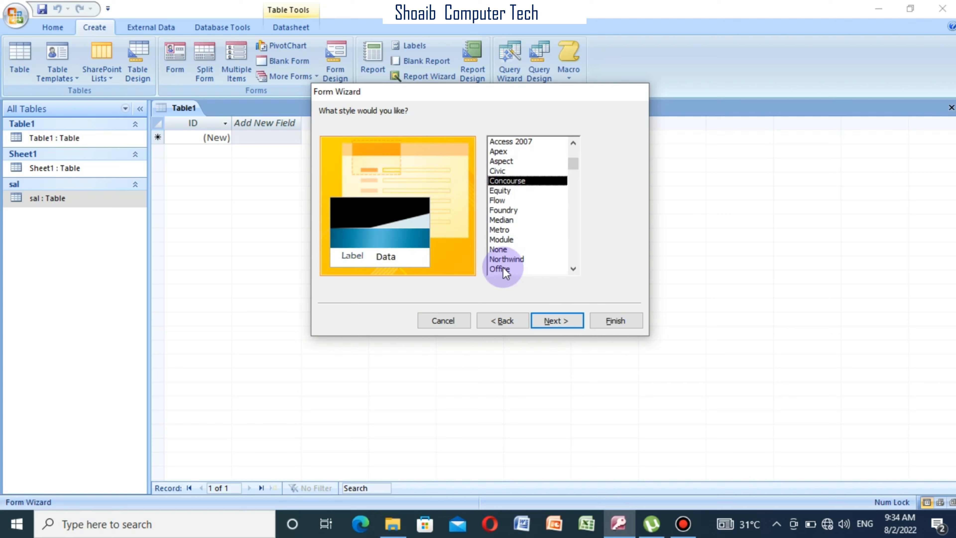
{"action": "left_click", "coordinate": [497, 249]}
{"action": "left_click", "coordinate": [501, 259]}
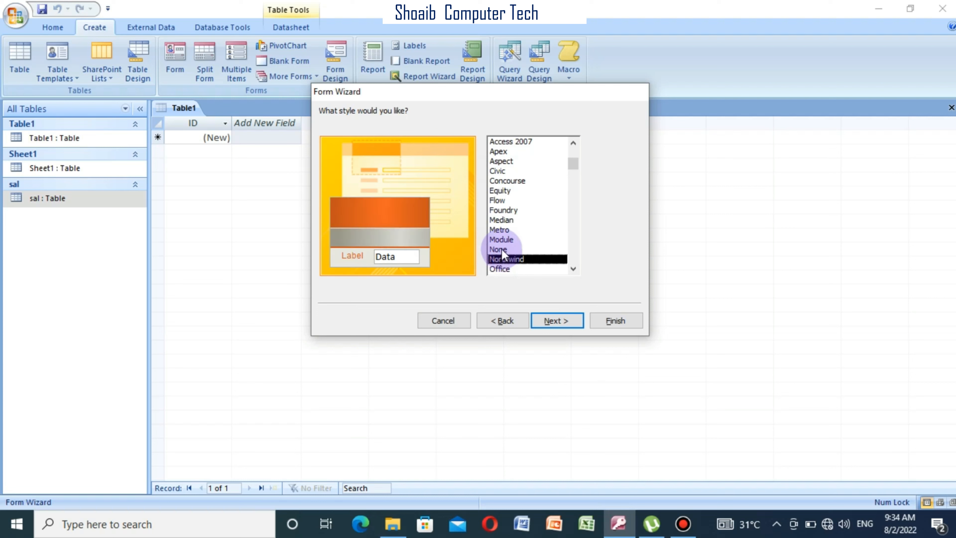
{"action": "left_click", "coordinate": [506, 250]}
{"action": "left_click", "coordinate": [506, 258]}
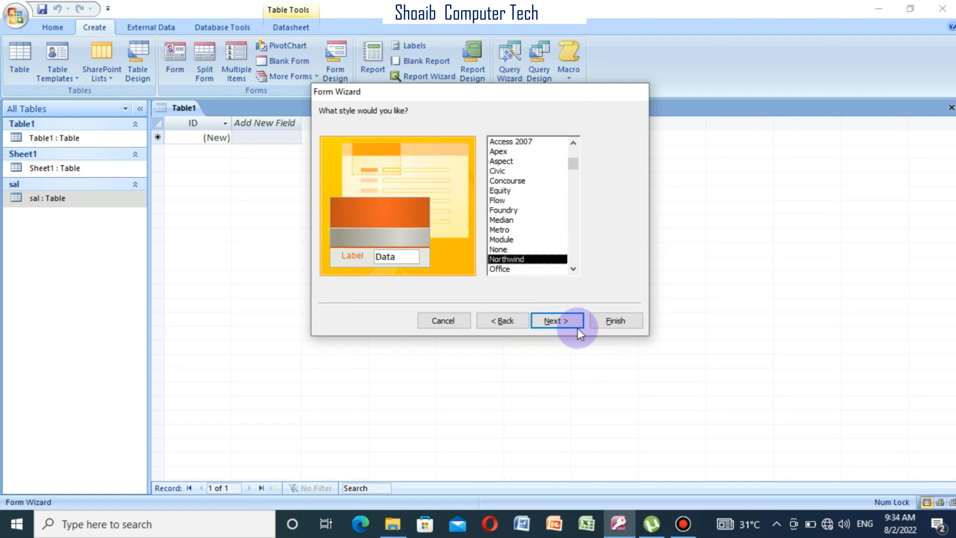
Title the form sal frm and finish the wizard with the form open for viewing and entering information
{"action": "left_click", "coordinate": [556, 321]}
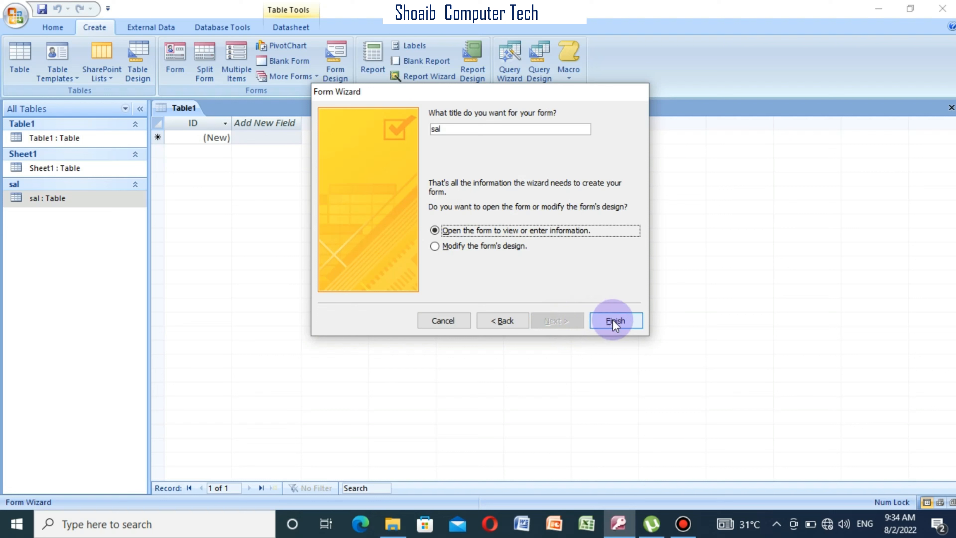
{"action": "left_click", "coordinate": [468, 130]}
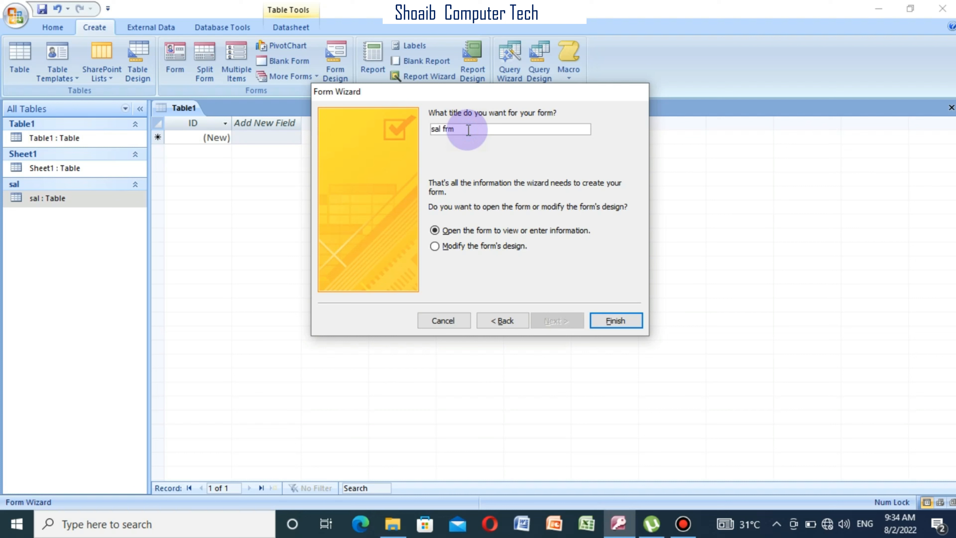
{"action": "left_click", "coordinate": [628, 315]}
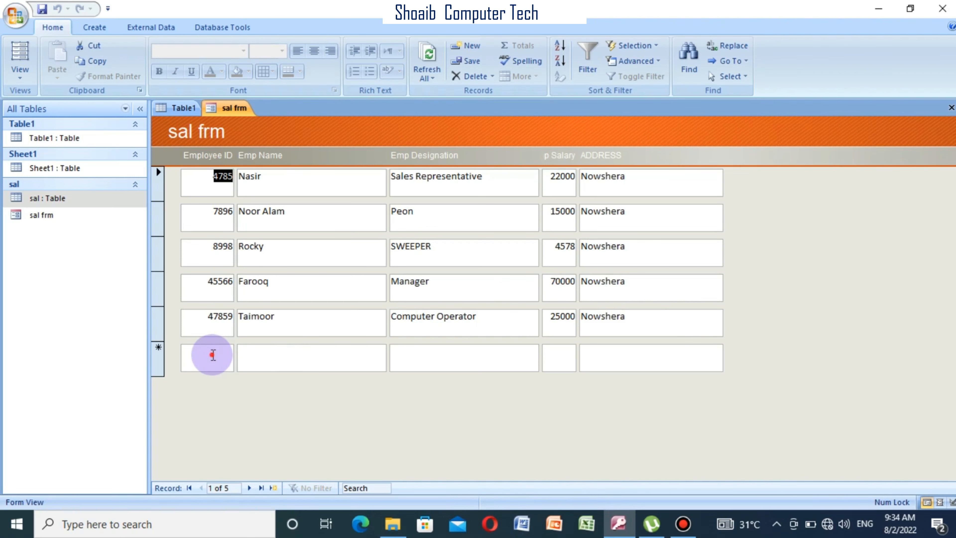
Add a record with the employee's ID and name, designation Account, salary 30000 and address Peshawar, and close the form and field list
{"action": "left_click", "coordinate": [214, 355]}
{"action": "type", "text": "558"}
{"action": "key", "text": "Tab"}
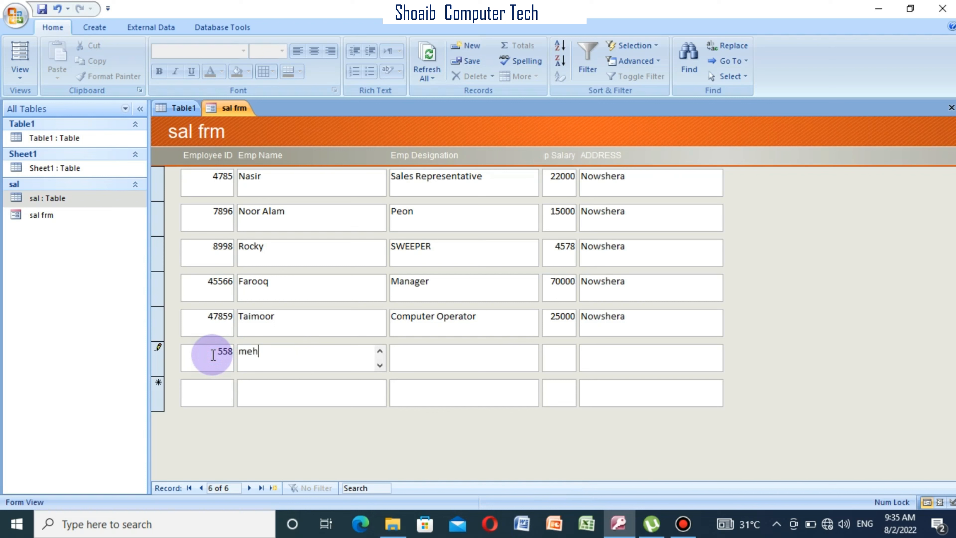
{"action": "type", "text": "mehboob"}
{"action": "key", "text": "Tab"}
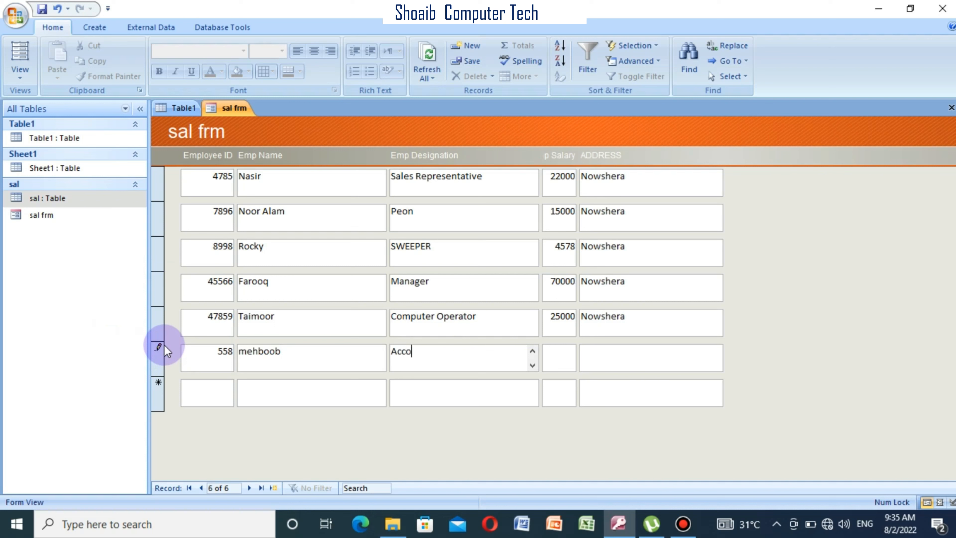
{"action": "key", "text": "Tab"}
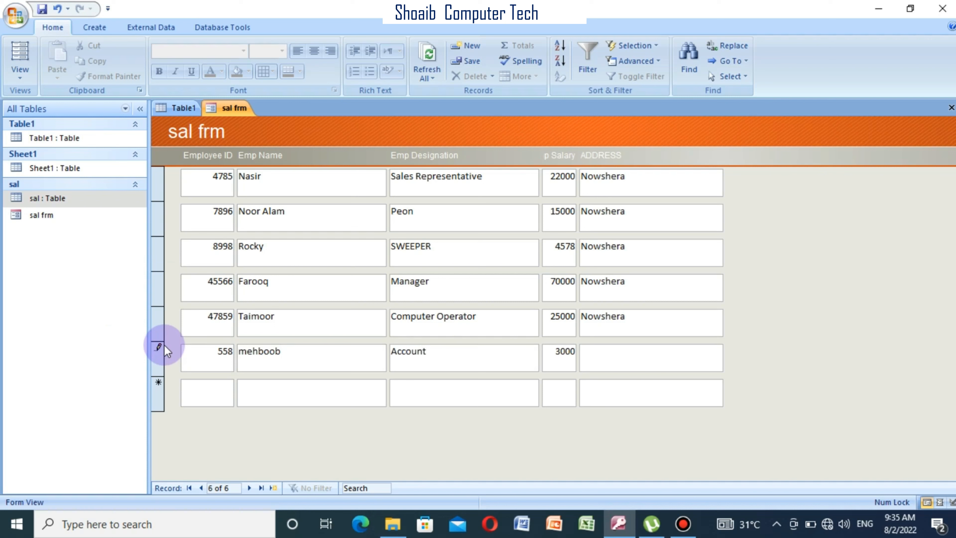
{"action": "key", "text": "Tab"}
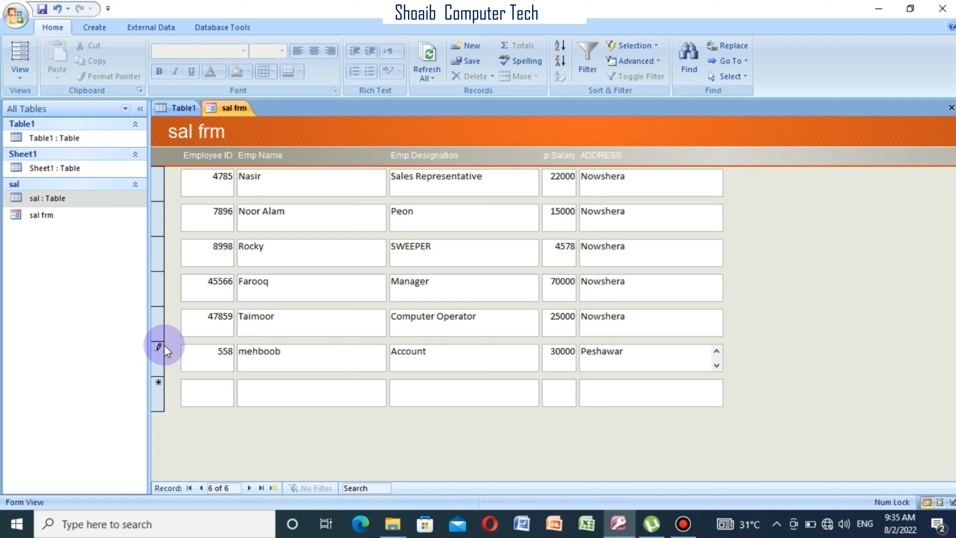
{"action": "key", "text": "Escape"}
{"action": "key", "text": "ctrl+z"}
{"action": "key", "text": "Tab"}
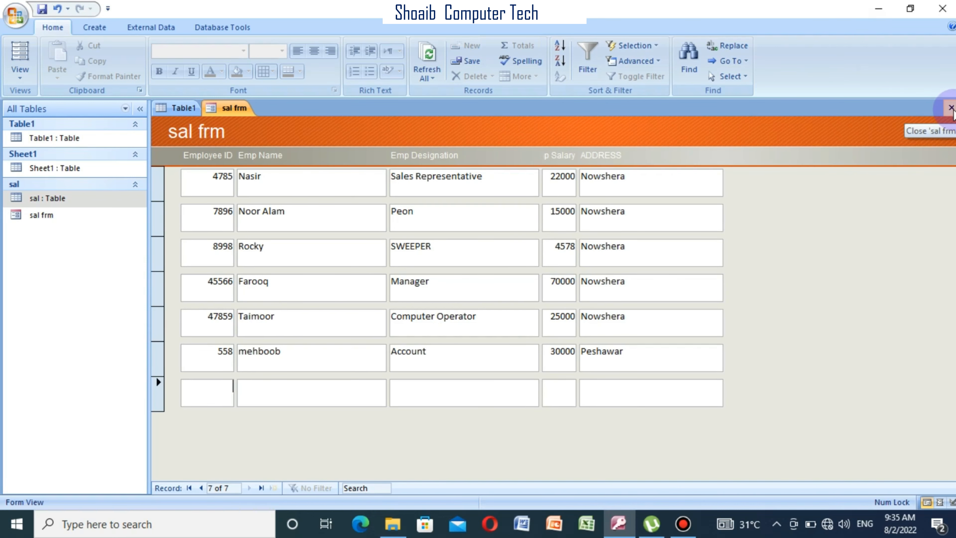
{"action": "left_click", "coordinate": [951, 108]}
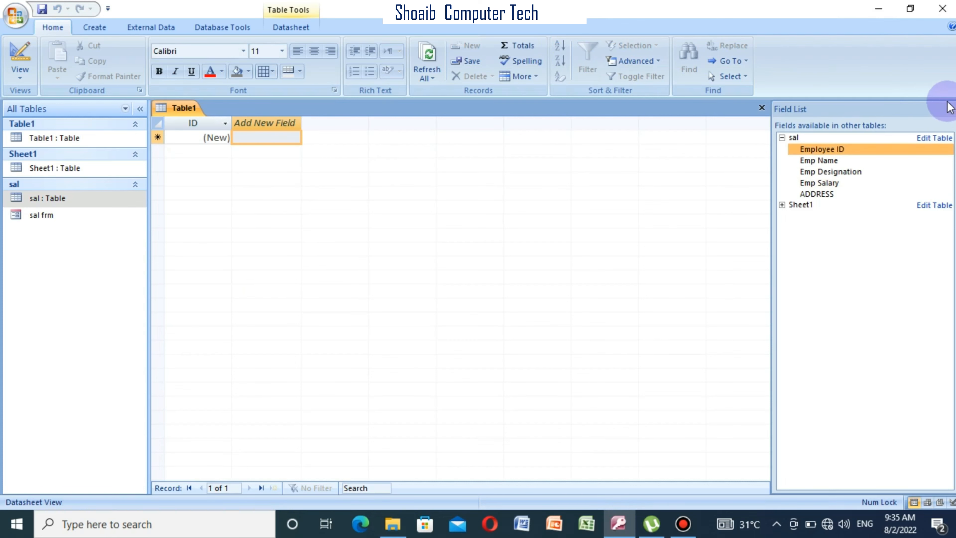
{"action": "left_click", "coordinate": [951, 109]}
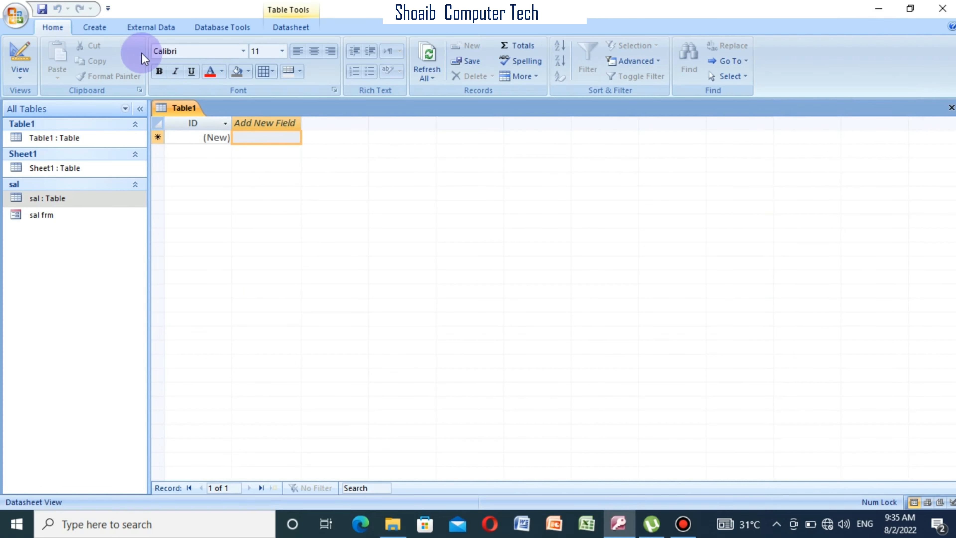
Run the Form Wizard again for a second form based on the sal table, including all of its fields
{"action": "left_click", "coordinate": [92, 27]}
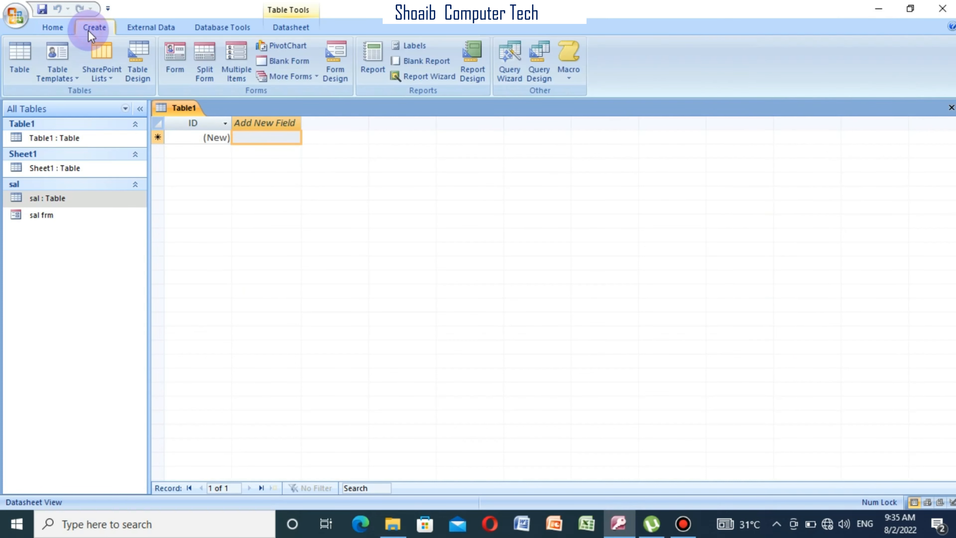
{"action": "left_click", "coordinate": [320, 81]}
{"action": "left_click", "coordinate": [320, 102]}
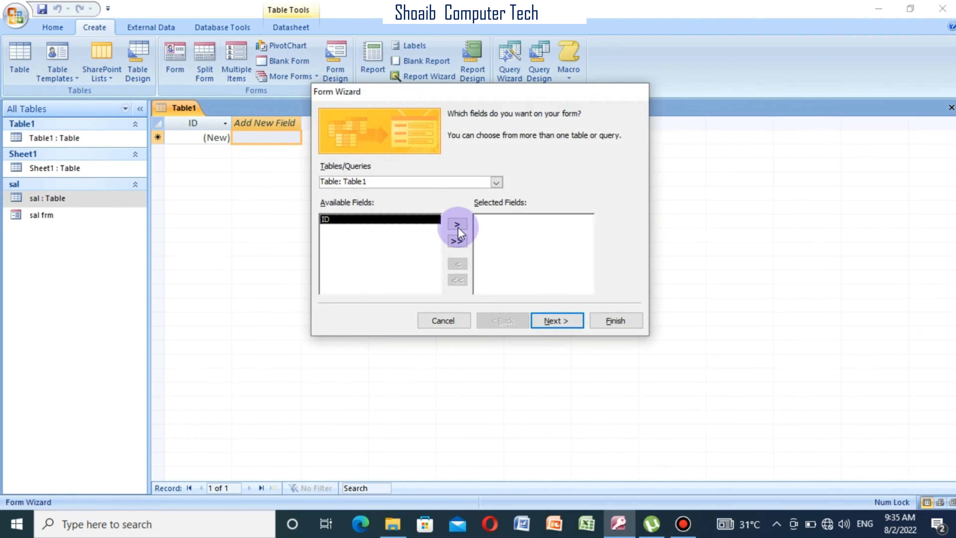
{"action": "left_click", "coordinate": [499, 182]}
{"action": "left_click", "coordinate": [408, 194]}
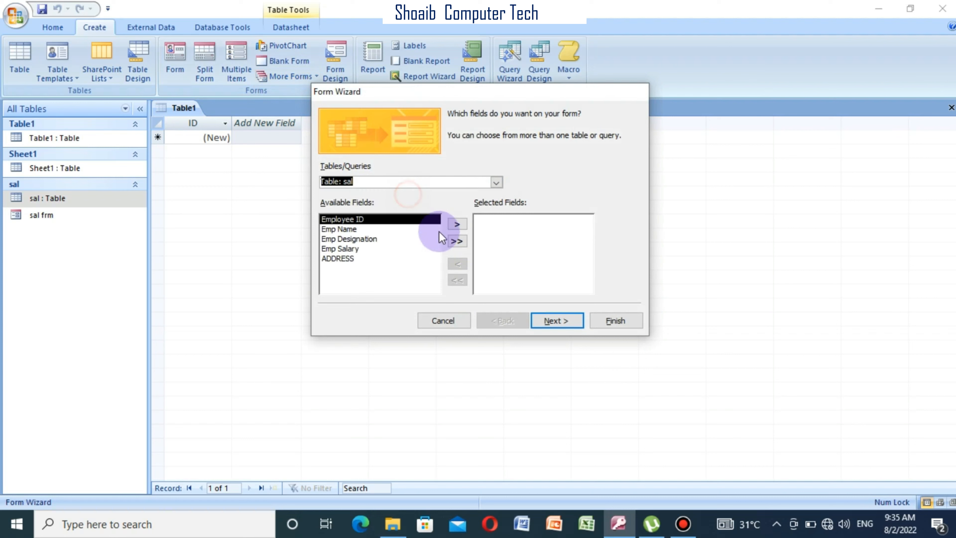
{"action": "left_click", "coordinate": [456, 241]}
{"action": "left_click", "coordinate": [556, 321]}
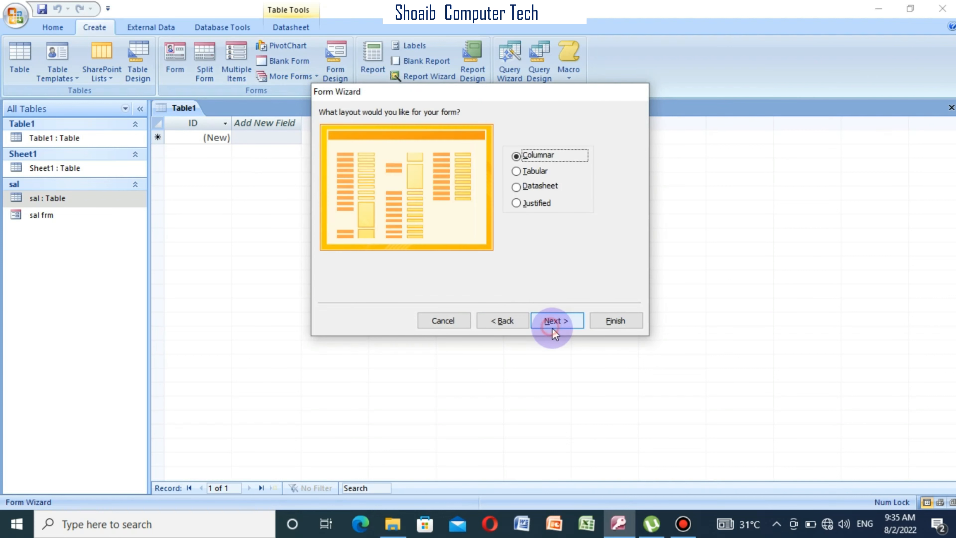
Choose the Justified layout and the Concourse style for the second form
{"action": "left_click", "coordinate": [542, 209]}
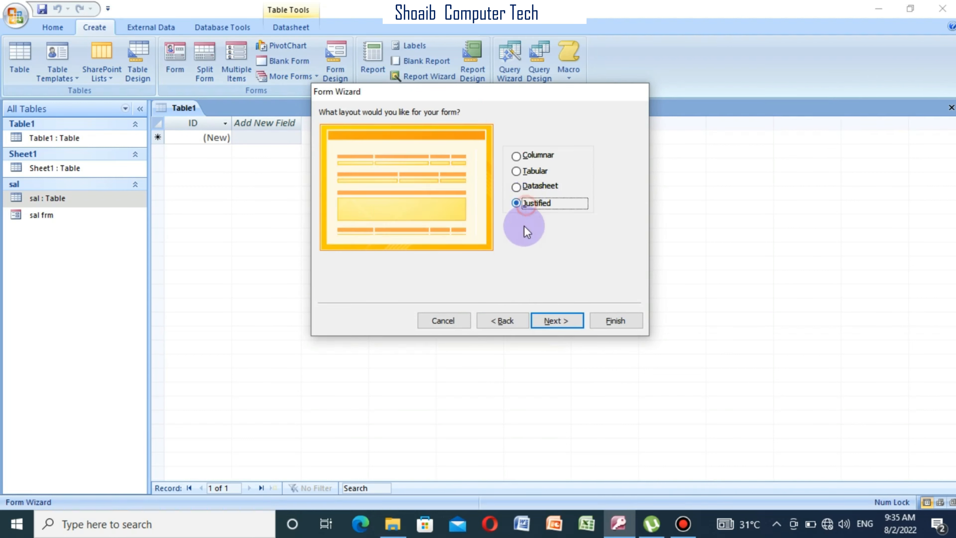
{"action": "left_click", "coordinate": [552, 323]}
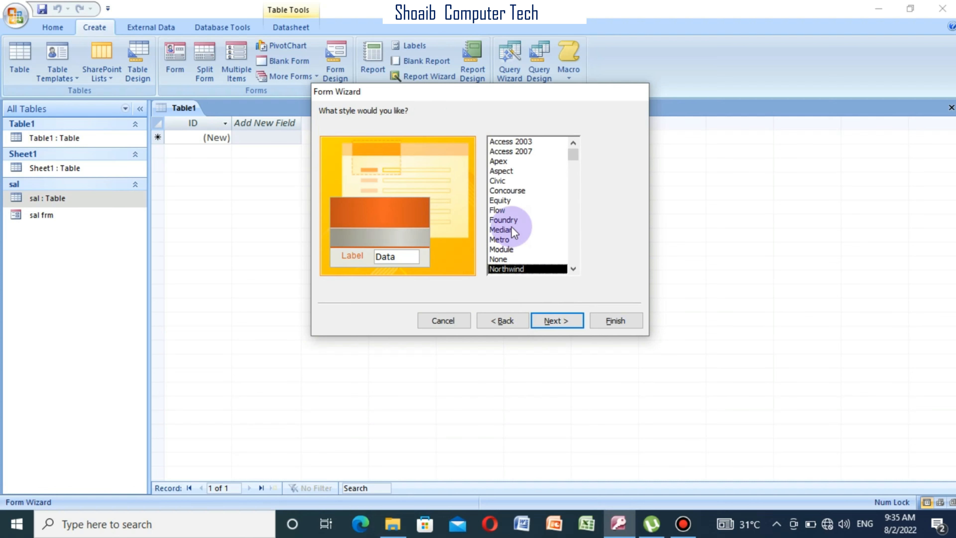
{"action": "left_click", "coordinate": [510, 219]}
{"action": "left_click", "coordinate": [505, 191]}
{"action": "left_click", "coordinate": [556, 321]}
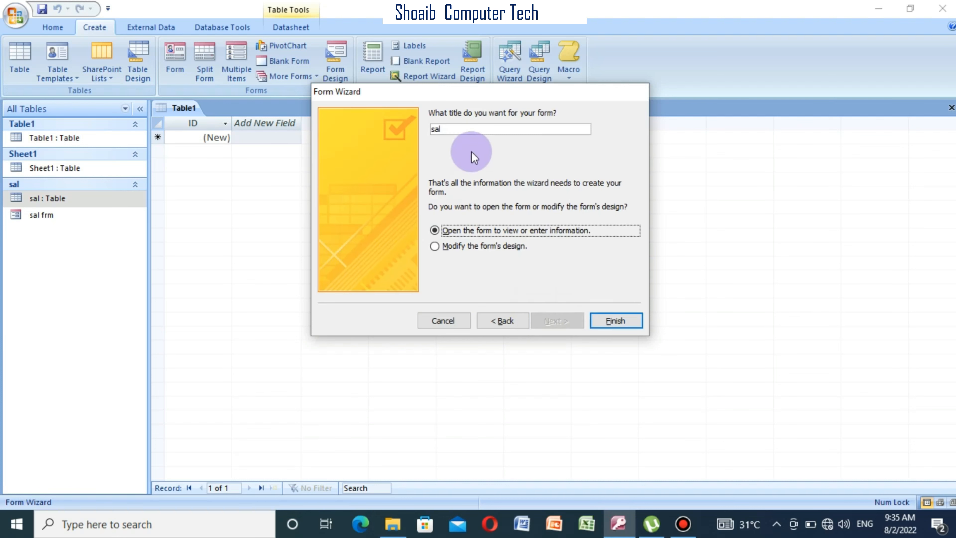
Title the second form sal2frm and finish the wizard
{"action": "left_click", "coordinate": [473, 131]}
{"action": "key", "text": "BackSpace"}
{"action": "key", "text": "BackSpace"}
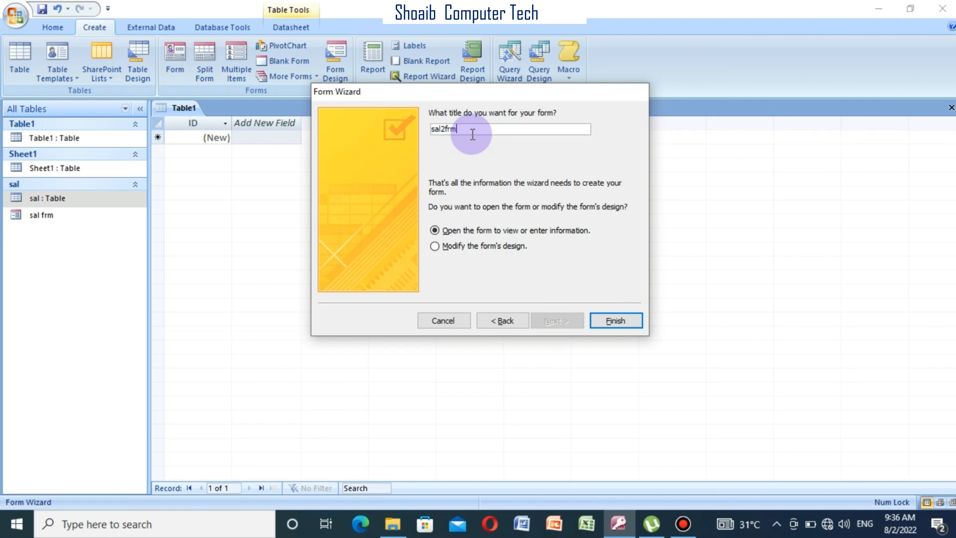
{"action": "left_click", "coordinate": [618, 320]}
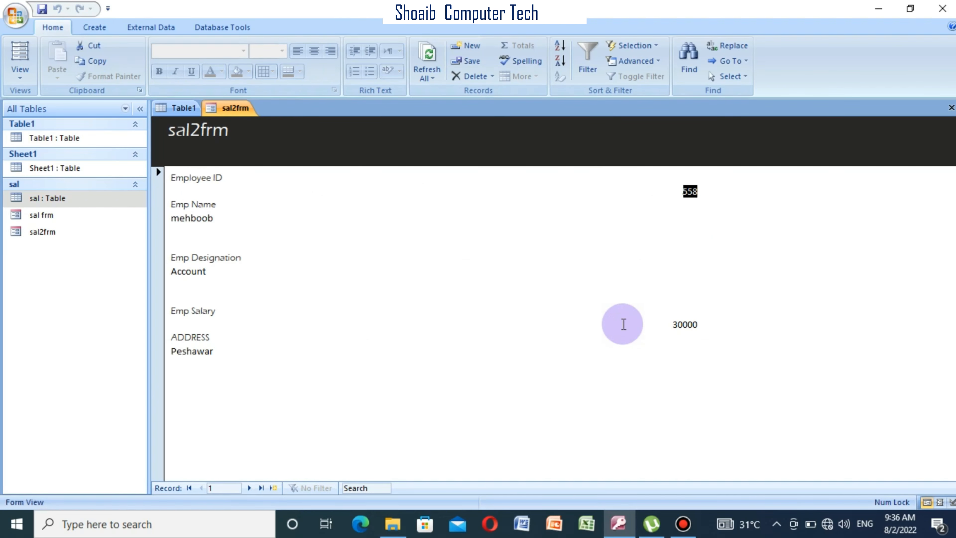
Examine the fields of the first record in the sal2frm form and close it again
{"action": "left_click", "coordinate": [473, 299]}
{"action": "left_click", "coordinate": [294, 200]}
{"action": "left_click", "coordinate": [335, 272]}
{"action": "left_click", "coordinate": [320, 330]}
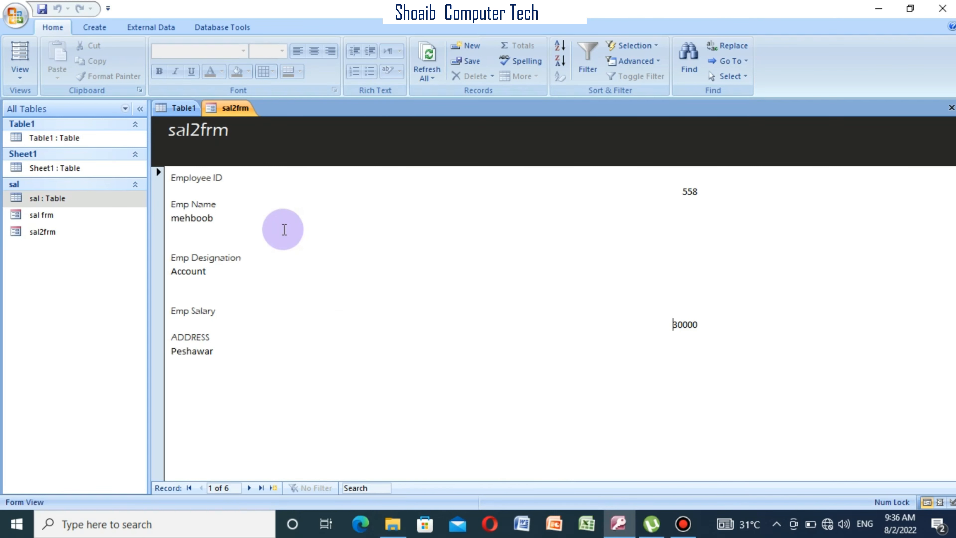
{"action": "right_click", "coordinate": [285, 229]}
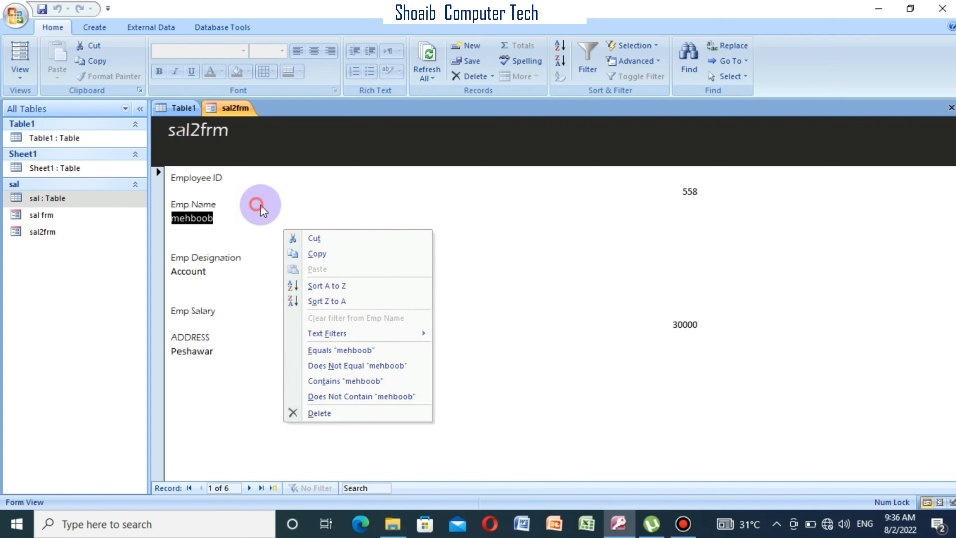
{"action": "key", "text": "Escape"}
{"action": "left_click", "coordinate": [951, 107]}
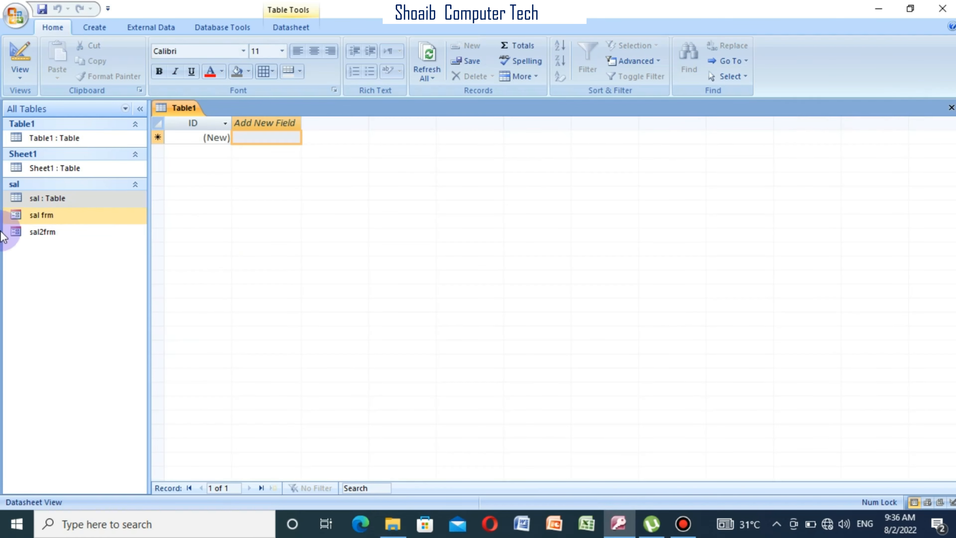
Open sal2frm in Design View and narrow the Employee ID label to about 1 inch and its text box to about 1.3 inches
{"action": "right_click", "coordinate": [42, 231]}
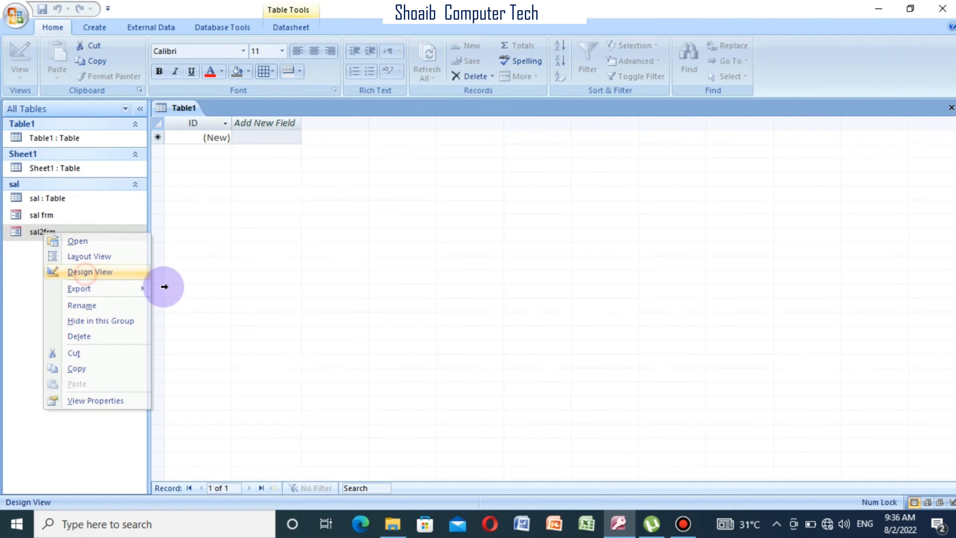
{"action": "left_click", "coordinate": [90, 271]}
{"action": "left_click", "coordinate": [293, 227]}
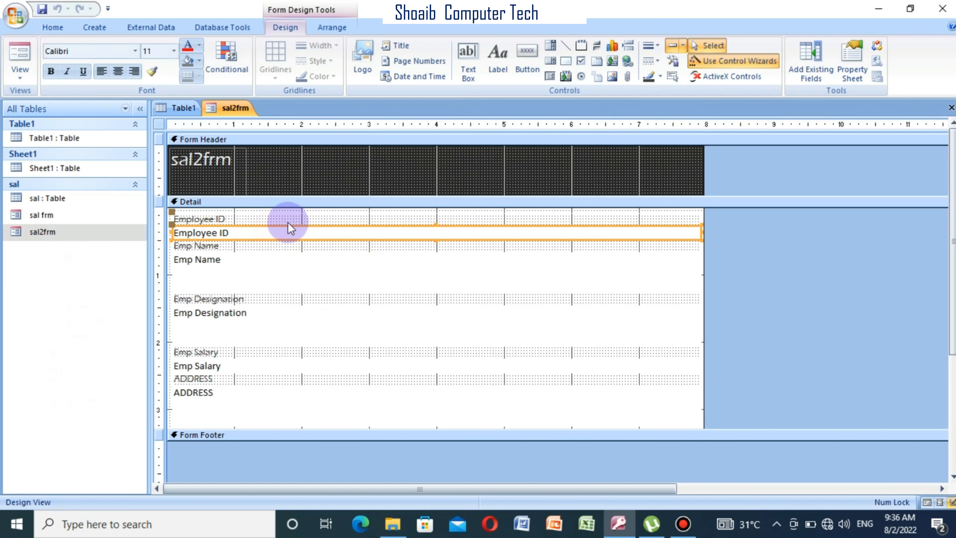
{"action": "left_click", "coordinate": [275, 214]}
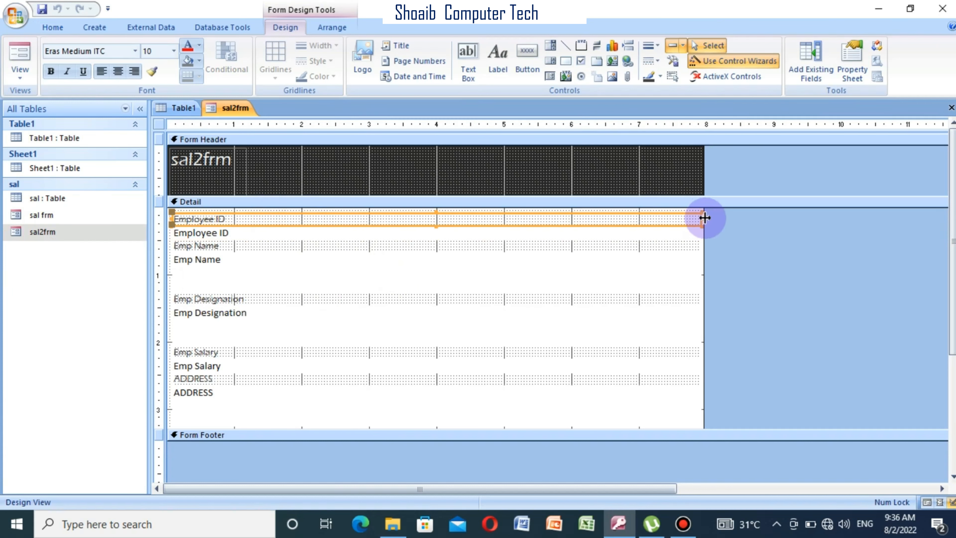
{"action": "left_click_drag", "start_coordinate": [702, 222], "coordinate": [255, 216]}
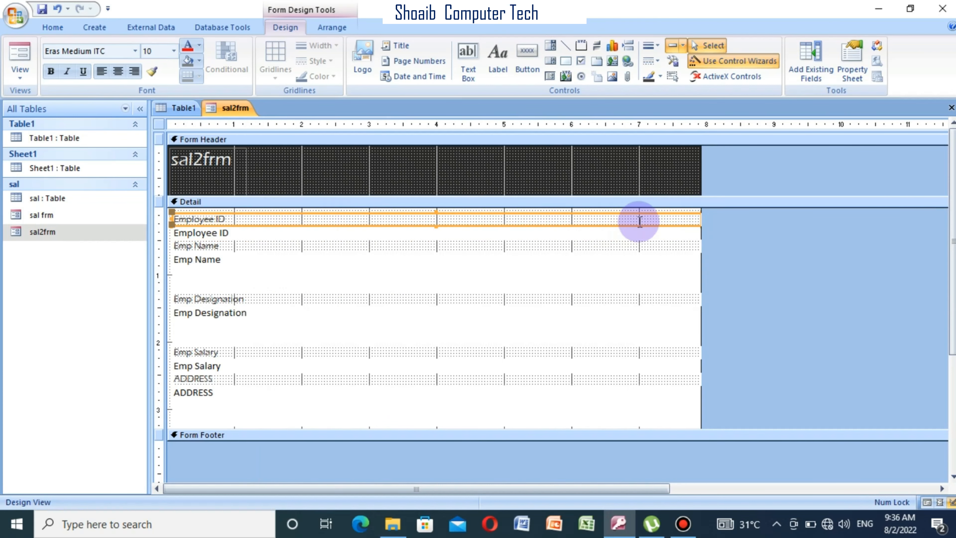
{"action": "left_click_drag", "start_coordinate": [696, 216], "coordinate": [234, 226]}
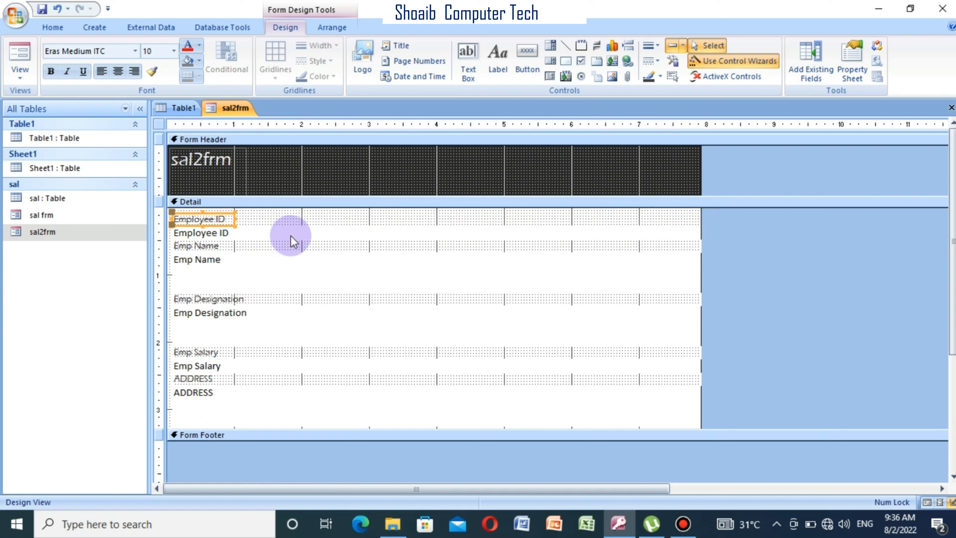
{"action": "left_click", "coordinate": [271, 236]}
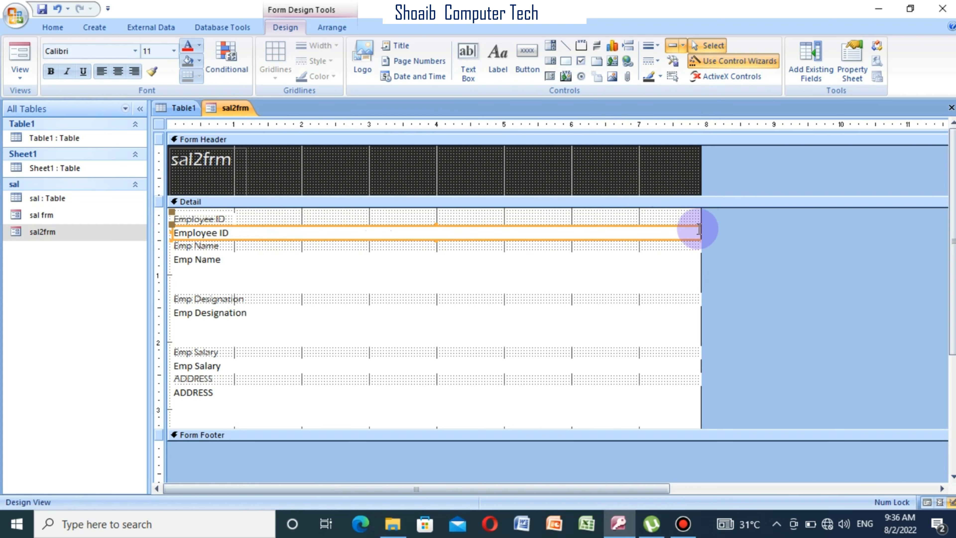
{"action": "left_click_drag", "start_coordinate": [699, 233], "coordinate": [261, 238]}
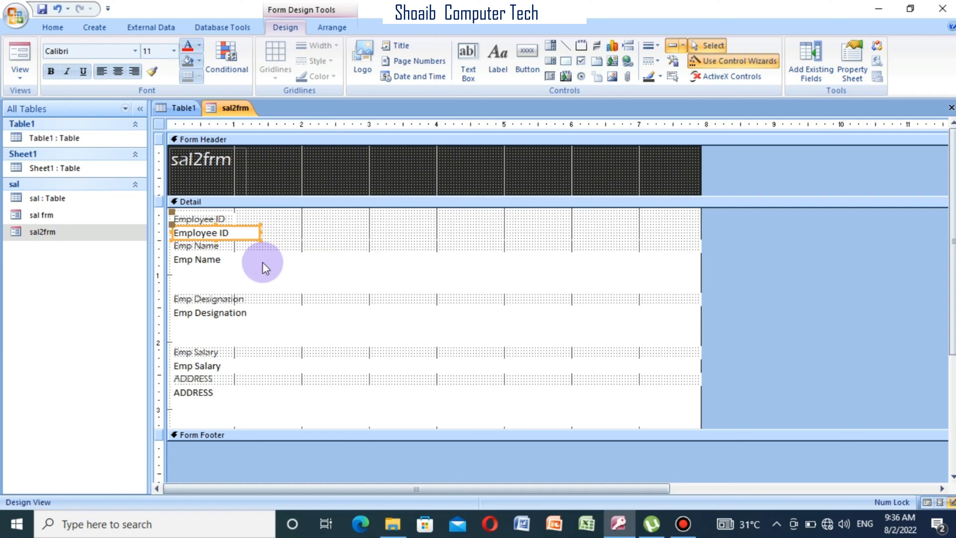
Narrow the Emp Name label and text box to about 1.1 inches wide, and save and close the form
{"action": "left_click", "coordinate": [206, 247]}
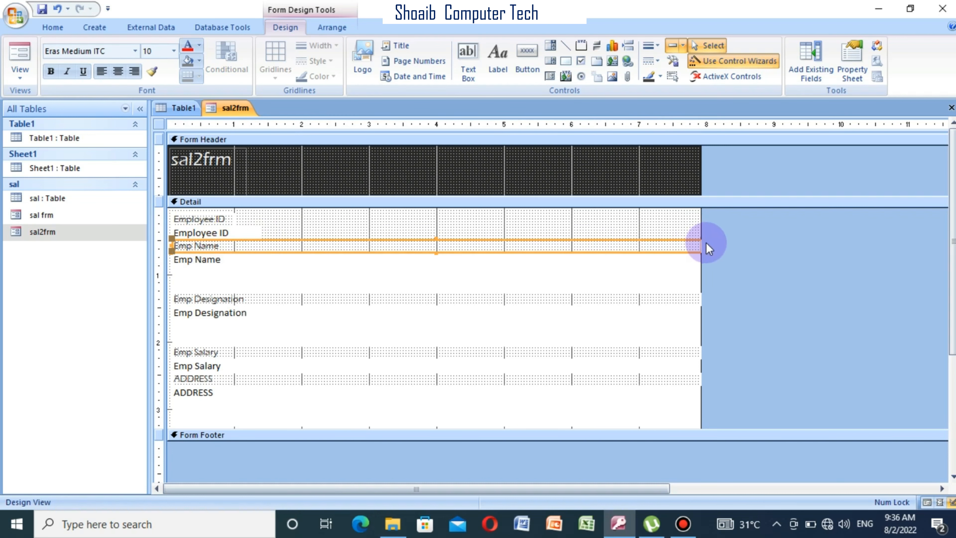
{"action": "left_click_drag", "start_coordinate": [699, 246], "coordinate": [248, 260]}
{"action": "left_click", "coordinate": [216, 259]}
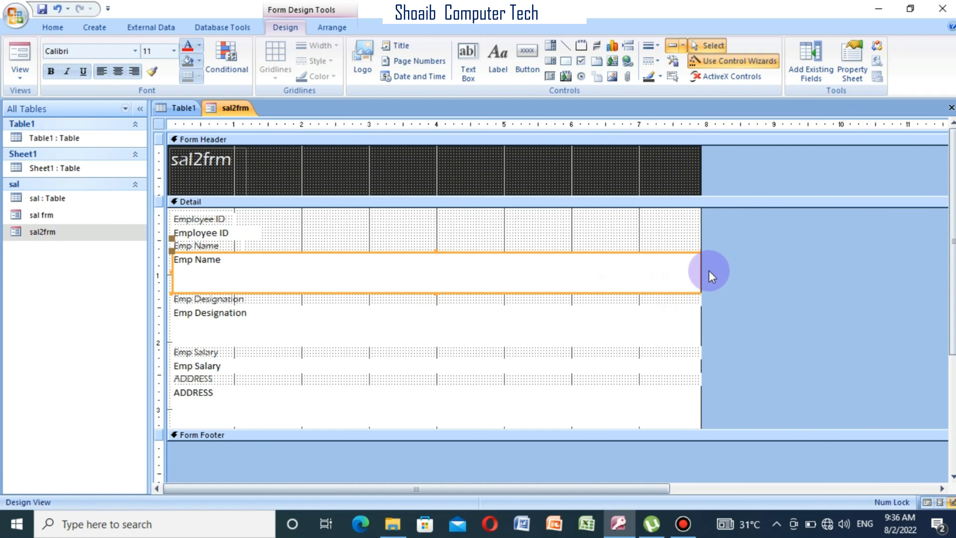
{"action": "left_click_drag", "start_coordinate": [698, 268], "coordinate": [247, 260]}
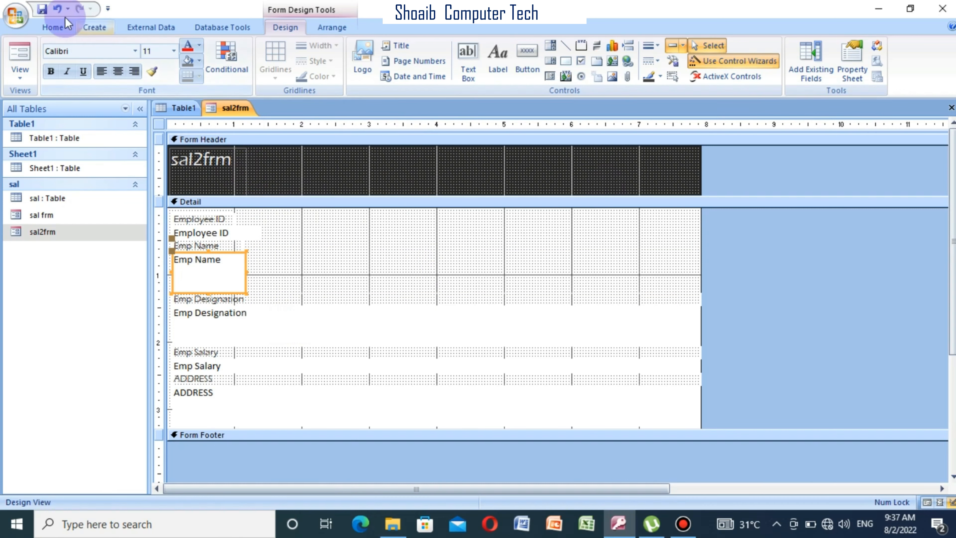
{"action": "left_click", "coordinate": [42, 8]}
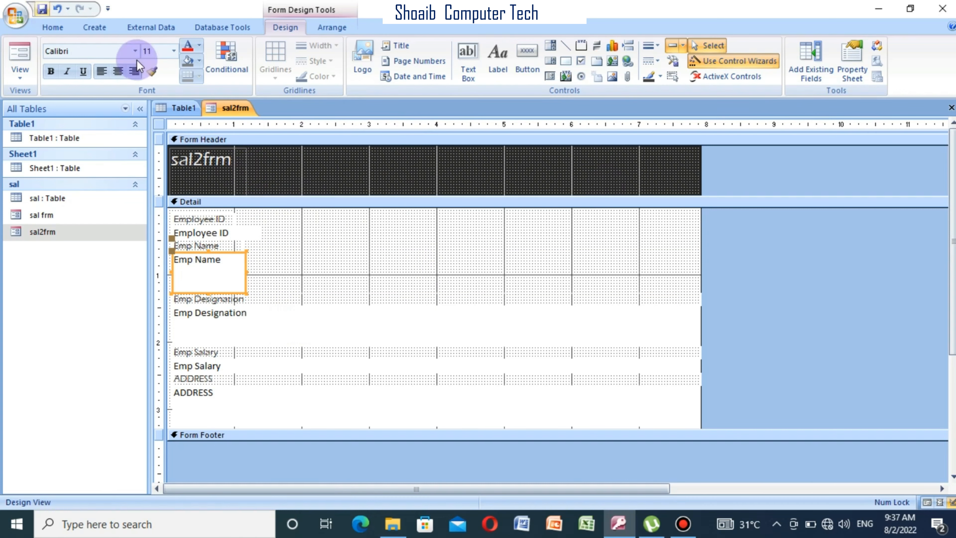
{"action": "left_click", "coordinate": [951, 108]}
{"action": "left_click", "coordinate": [93, 27]}
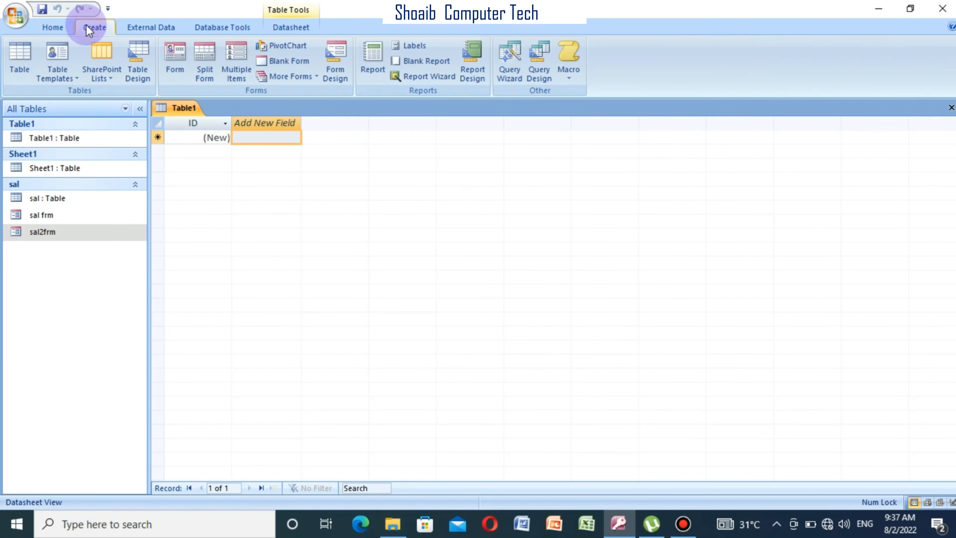
{"action": "left_click", "coordinate": [311, 76]}
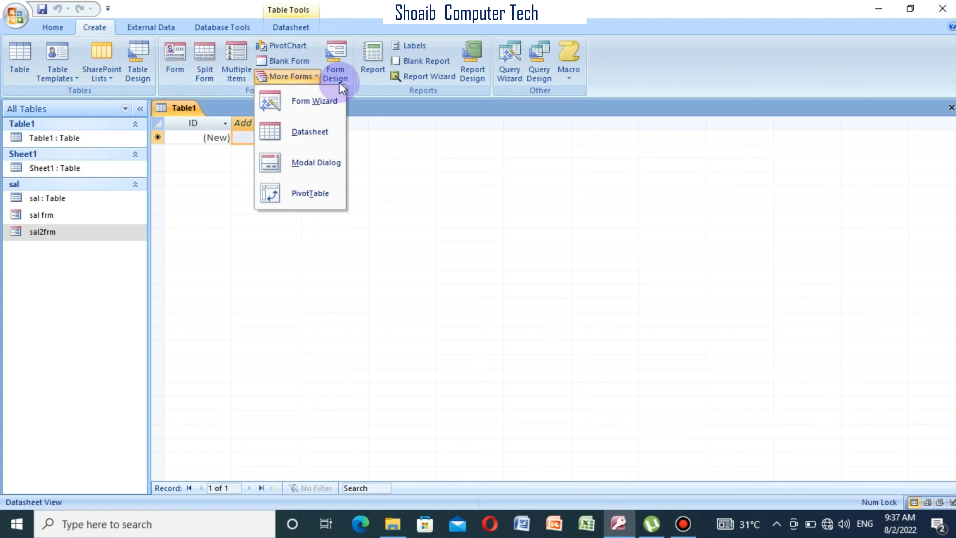
{"action": "left_click", "coordinate": [341, 50]}
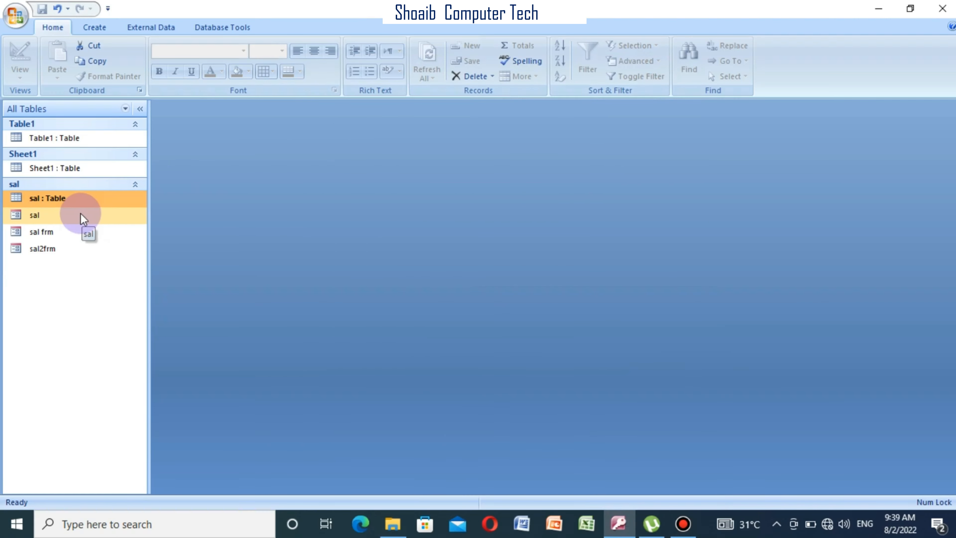
Create a simple form based on the sal table
{"action": "left_click", "coordinate": [40, 216]}
{"action": "left_click", "coordinate": [59, 197]}
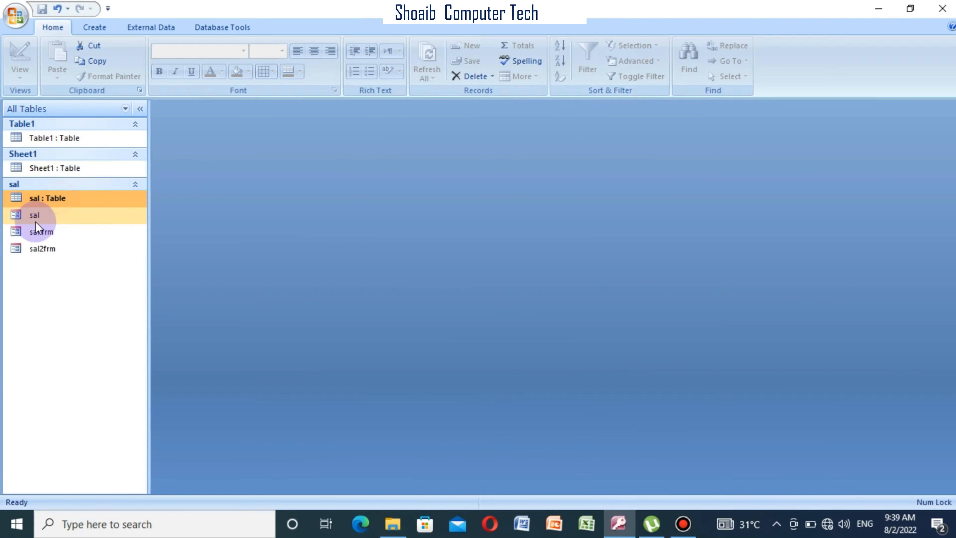
{"action": "left_click", "coordinate": [35, 218]}
{"action": "left_click", "coordinate": [54, 197]}
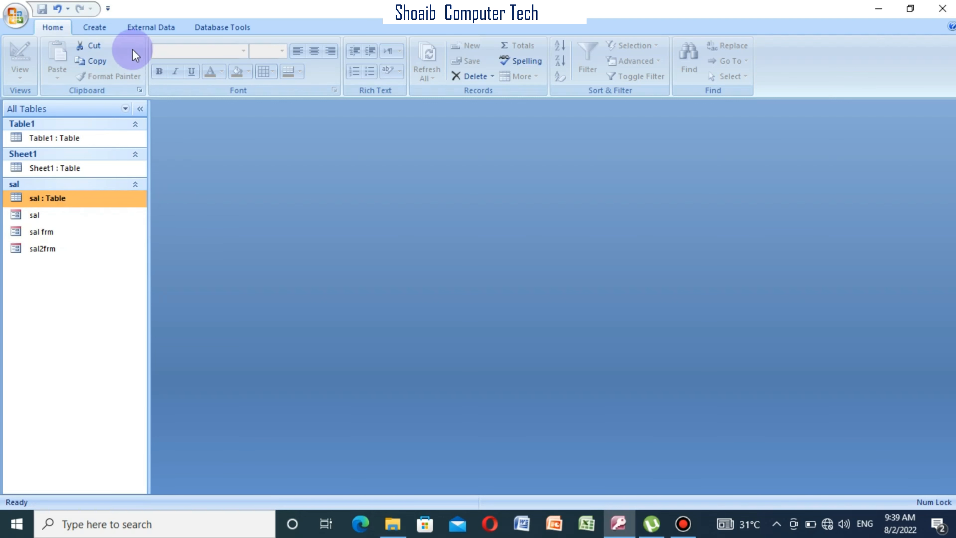
{"action": "left_click", "coordinate": [106, 28]}
{"action": "left_click", "coordinate": [172, 52]}
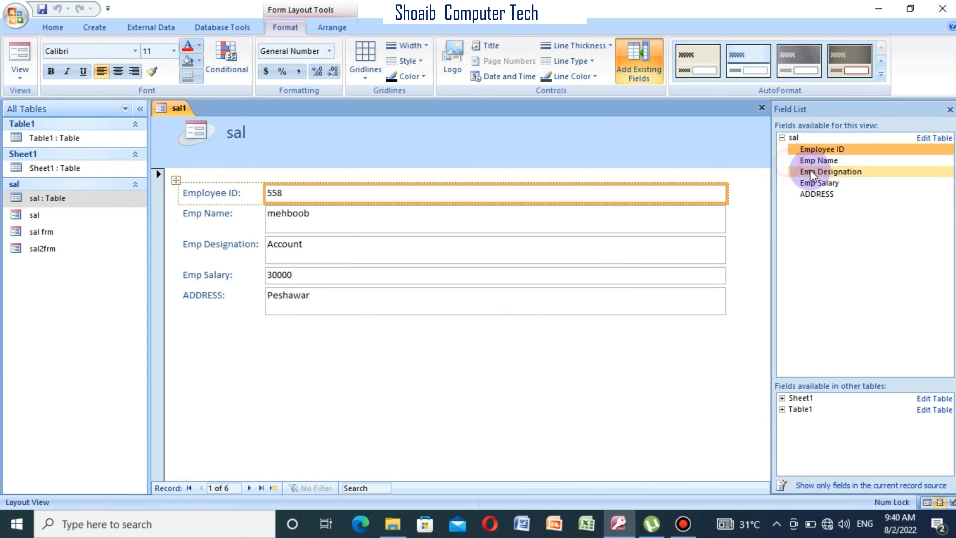
{"action": "left_click", "coordinate": [817, 193]}
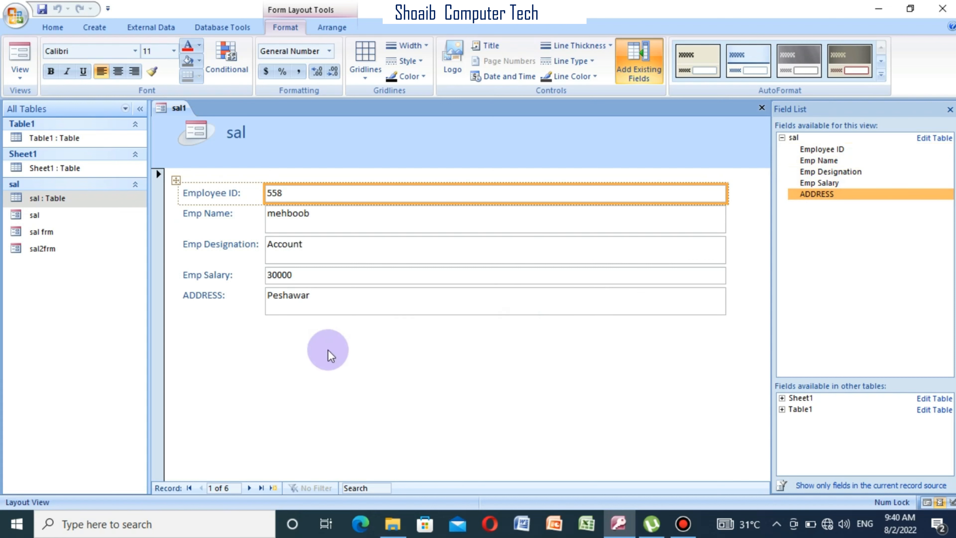
{"action": "left_click", "coordinate": [222, 369]}
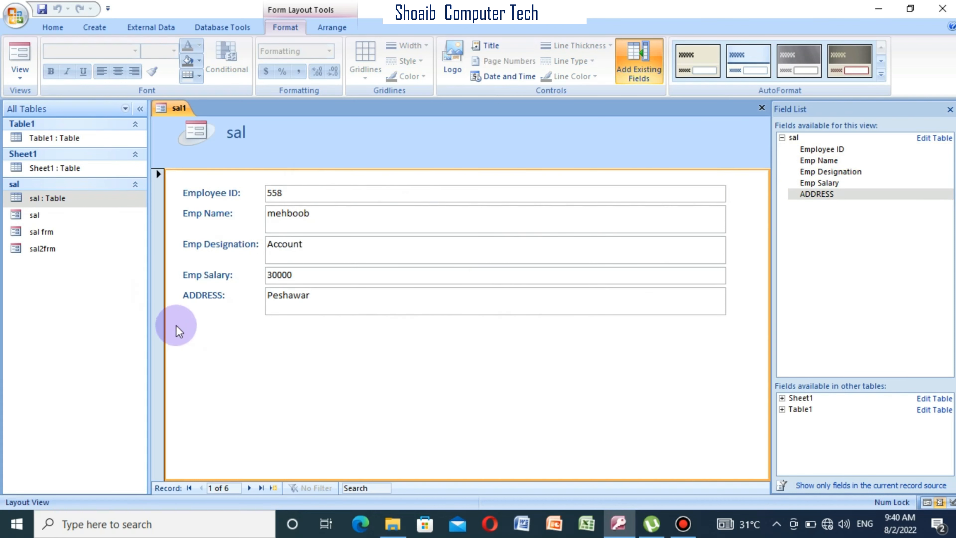
{"action": "left_click", "coordinate": [189, 317]}
{"action": "right_click", "coordinate": [189, 222]}
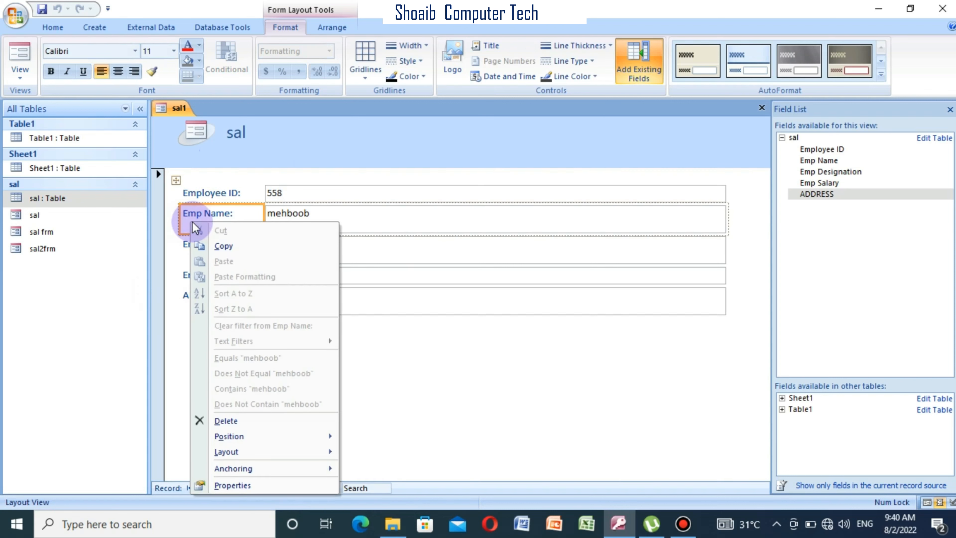
{"action": "left_click", "coordinate": [418, 417]}
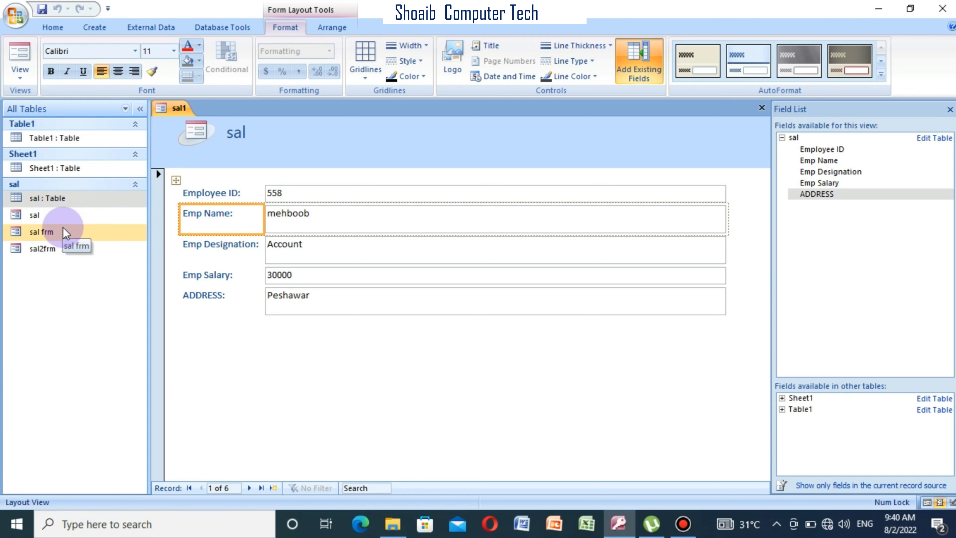
{"action": "left_click", "coordinate": [43, 219]}
{"action": "double_click", "coordinate": [43, 219]}
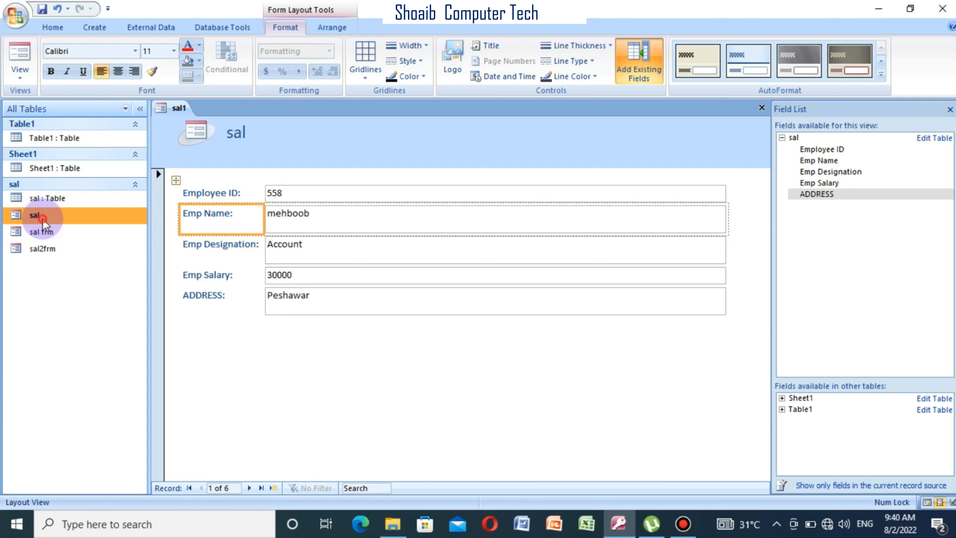
Close the field list and the new form, saving the form as salardes frm
{"action": "left_click", "coordinate": [952, 108]}
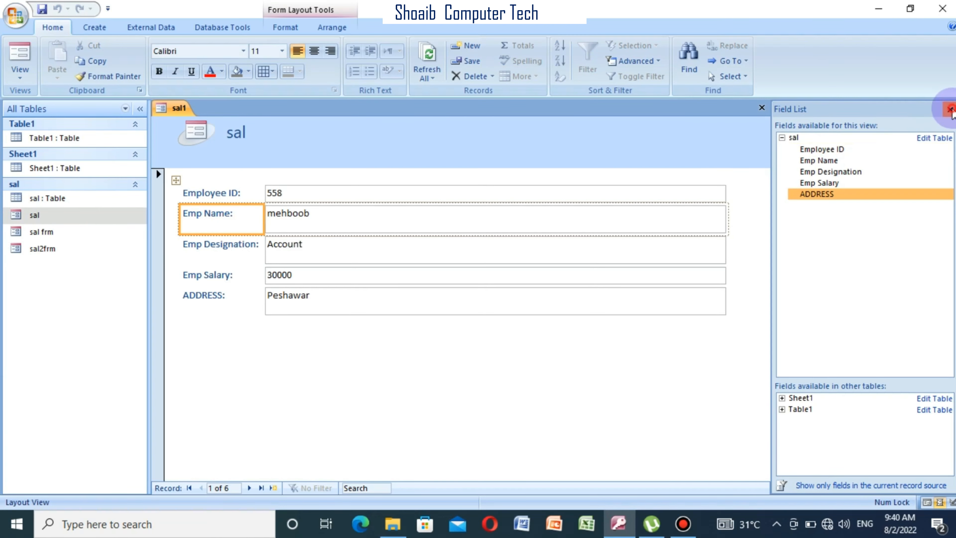
{"action": "left_click", "coordinate": [950, 109]}
{"action": "left_click", "coordinate": [952, 108]}
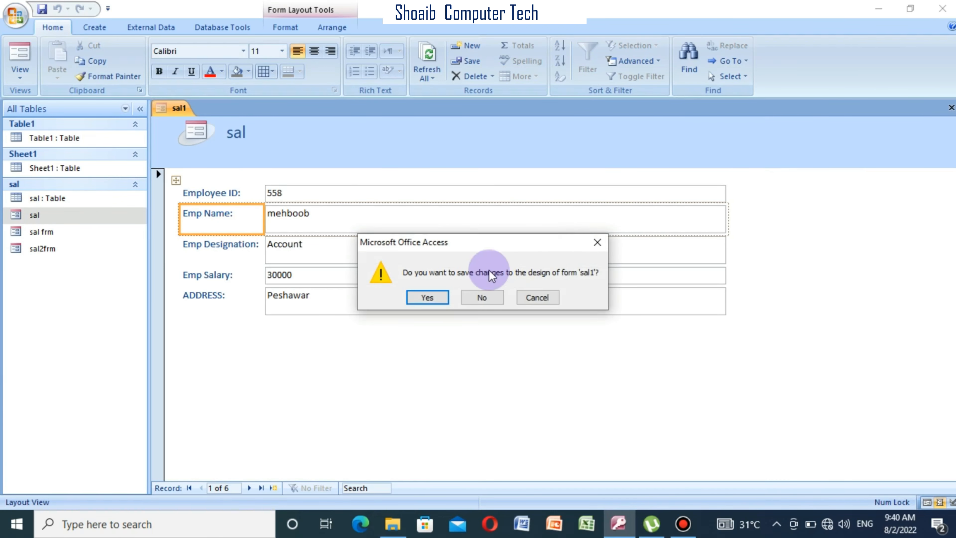
{"action": "left_click", "coordinate": [429, 297]}
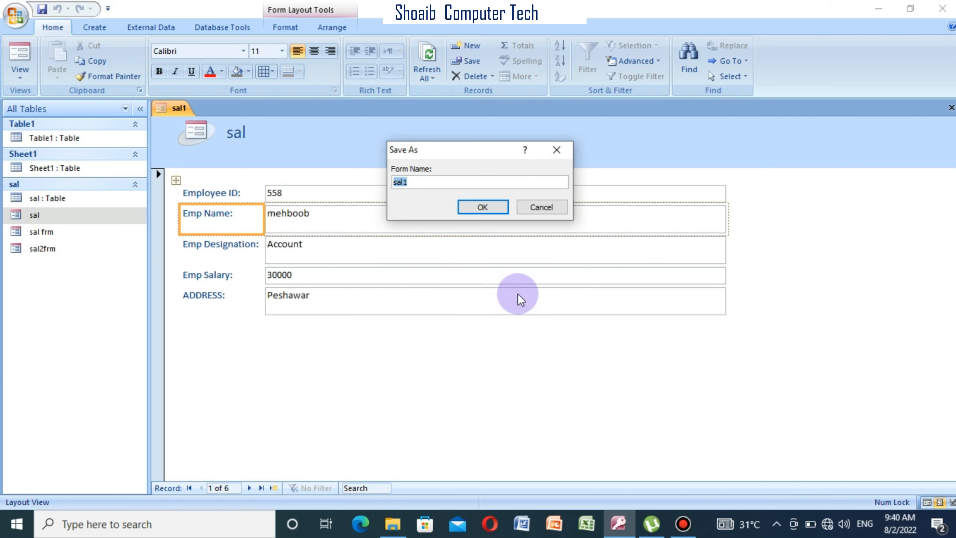
{"action": "type", "text": "sal"}
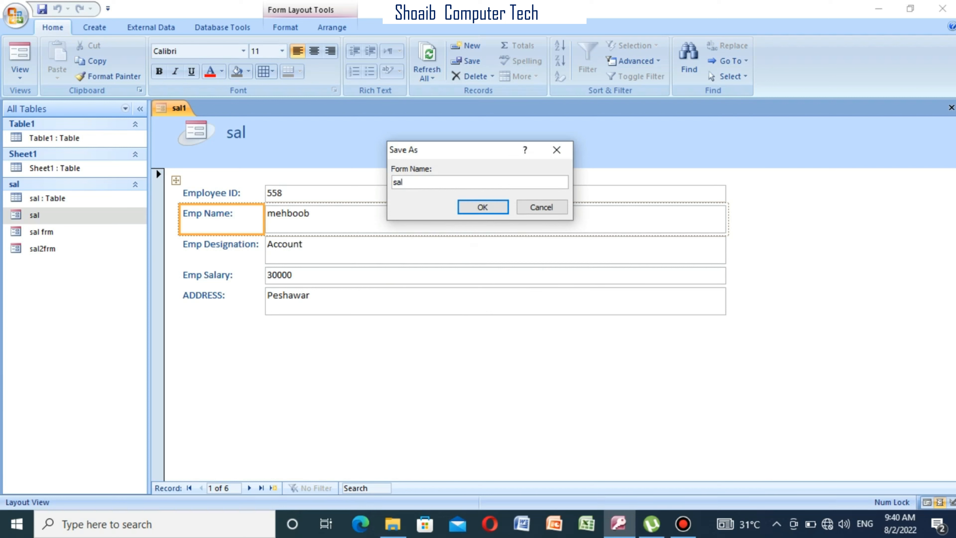
{"action": "type", "text": "2fr"}
{"action": "key", "text": "BackSpace"}
{"action": "key", "text": "BackSpace"}
{"action": "key", "text": "BackSpace"}
{"action": "key", "text": "BackSpace"}
{"action": "key", "text": "BackSpace"}
{"action": "key", "text": "BackSpace"}
{"action": "type", "text": "salardes frm"}
{"action": "key", "text": "Return"}
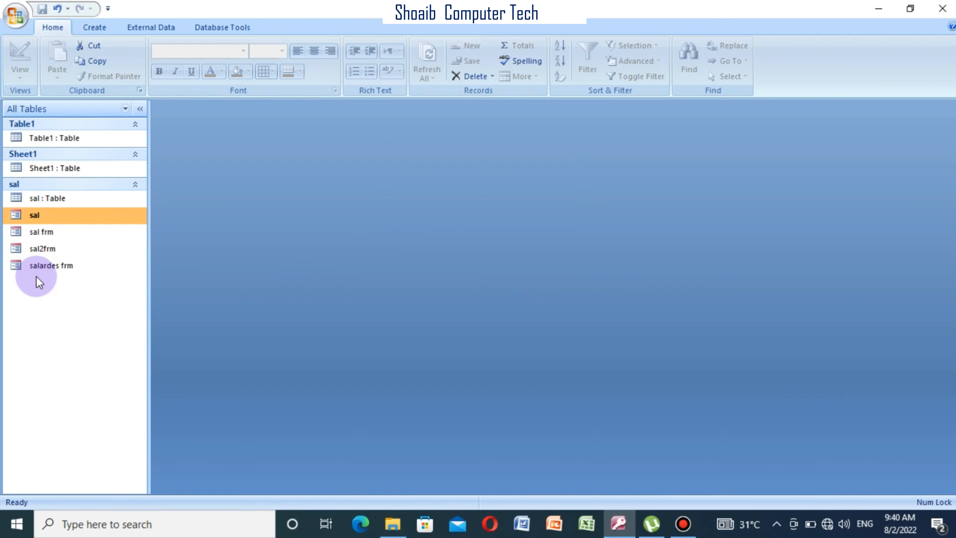
Open salardes frm in Design View and narrow all five field text boxes together to about 1.8 inches
{"action": "left_click", "coordinate": [44, 271]}
{"action": "right_click", "coordinate": [45, 270]}
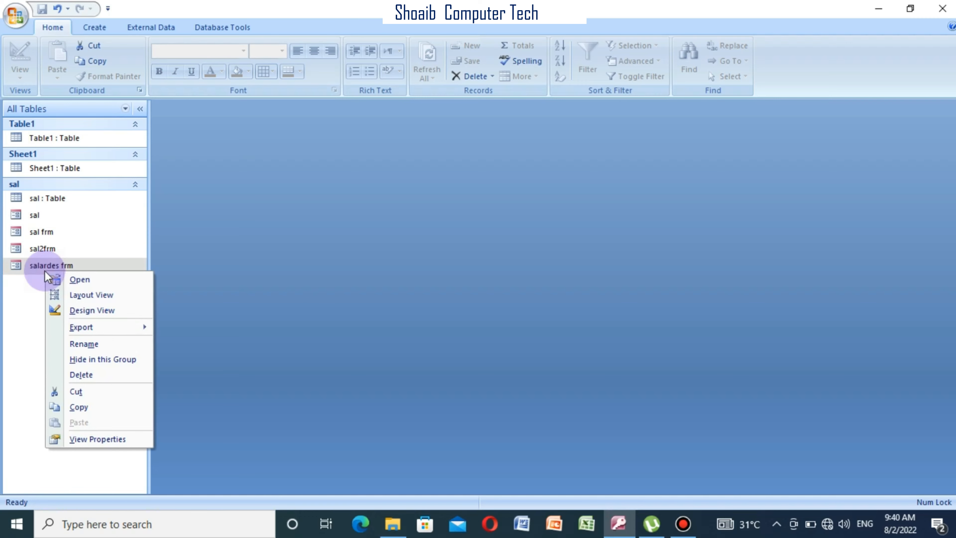
{"action": "left_click", "coordinate": [85, 310]}
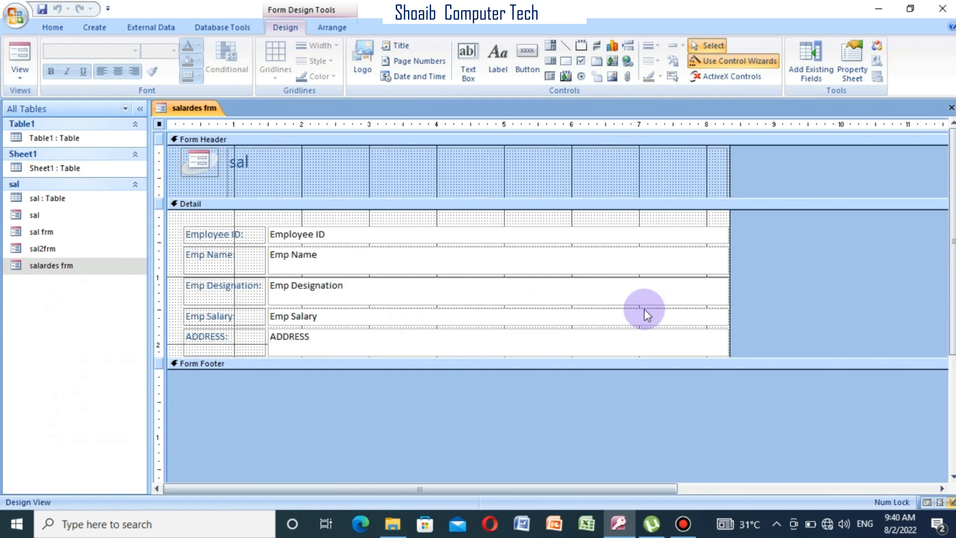
{"action": "left_click_drag", "start_coordinate": [743, 229], "coordinate": [539, 335]}
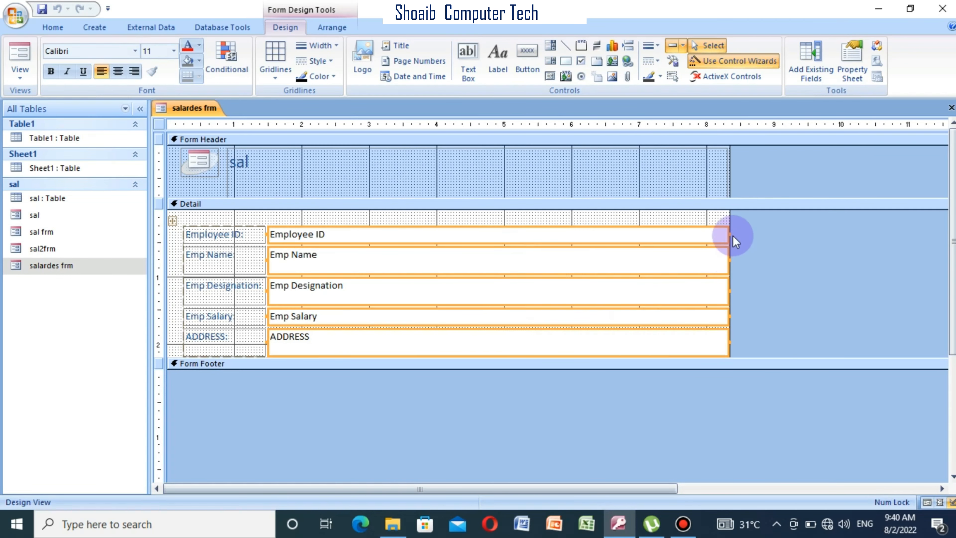
{"action": "left_click_drag", "start_coordinate": [728, 235], "coordinate": [389, 234]}
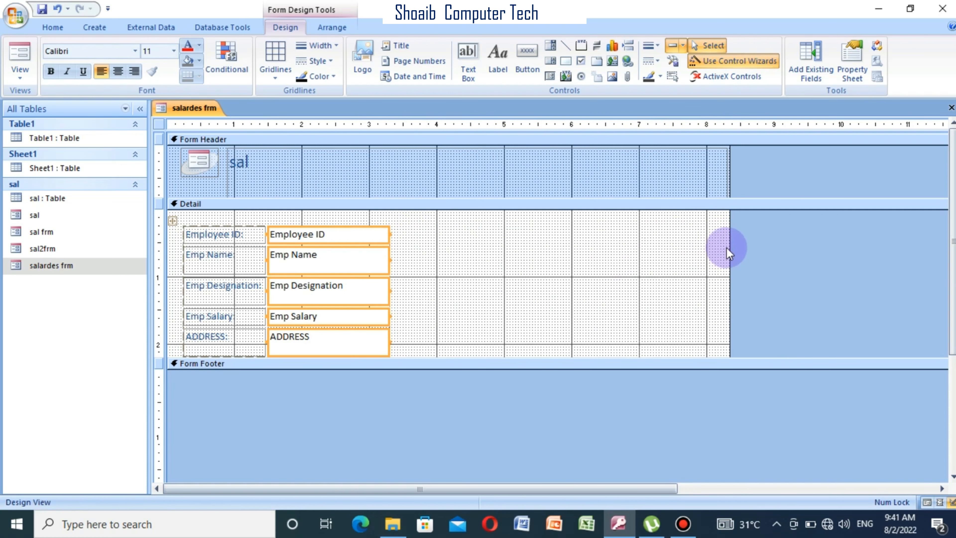
{"action": "left_click_drag", "start_coordinate": [729, 250], "coordinate": [470, 248]}
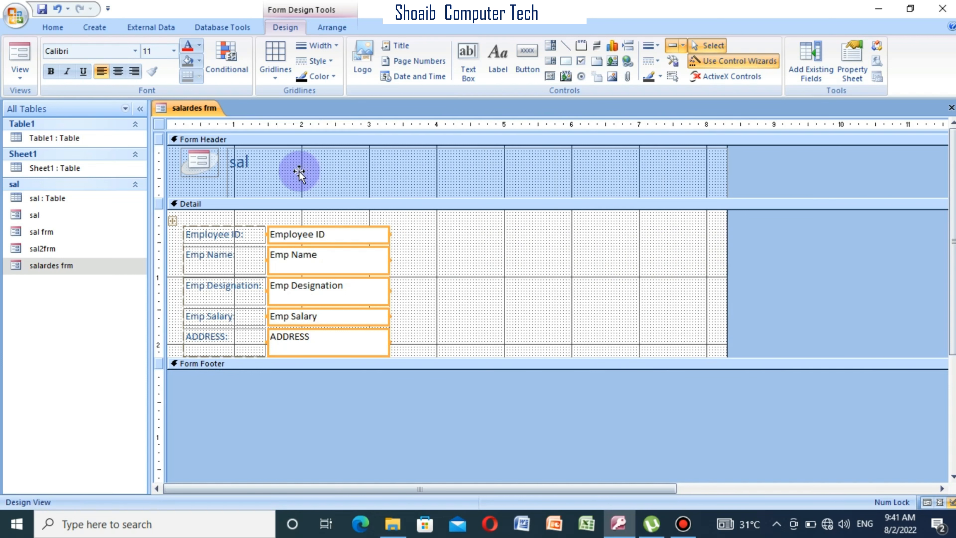
Make the form header's title label slightly taller and replace its text with SALARY RECORD
{"action": "left_click", "coordinate": [300, 161]}
{"action": "mouse_move", "coordinate": [299, 161]}
{"action": "left_mouse_down"}
{"action": "mouse_move", "coordinate": [290, 178]}
{"action": "mouse_move", "coordinate": [310, 148]}
{"action": "left_mouse_up"}
{"action": "left_click", "coordinate": [284, 168]}
{"action": "key", "text": "BackSpace"}
{"action": "key", "text": "BackSpace"}
{"action": "key", "text": "BackSpace"}
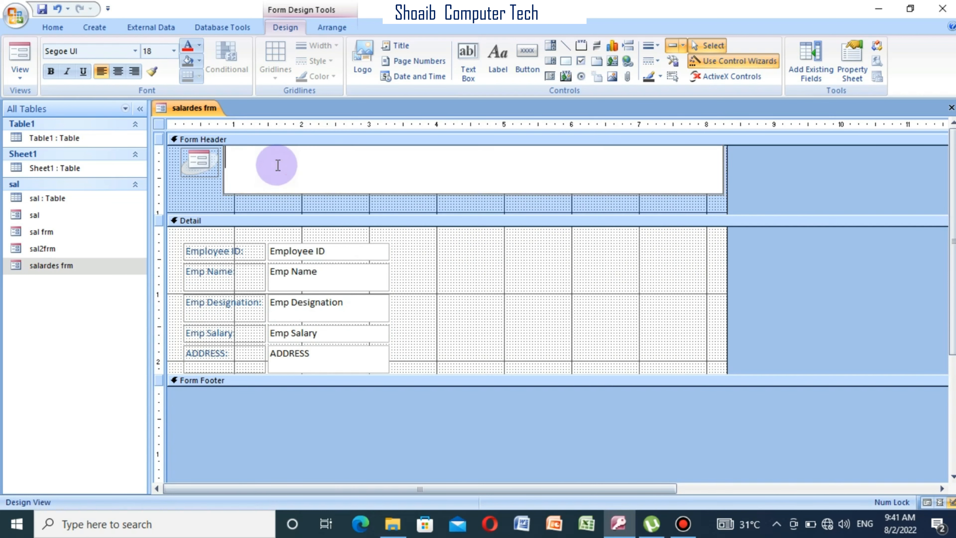
{"action": "key", "text": "Caps_Lock"}
{"action": "type", "text": "SSA"}
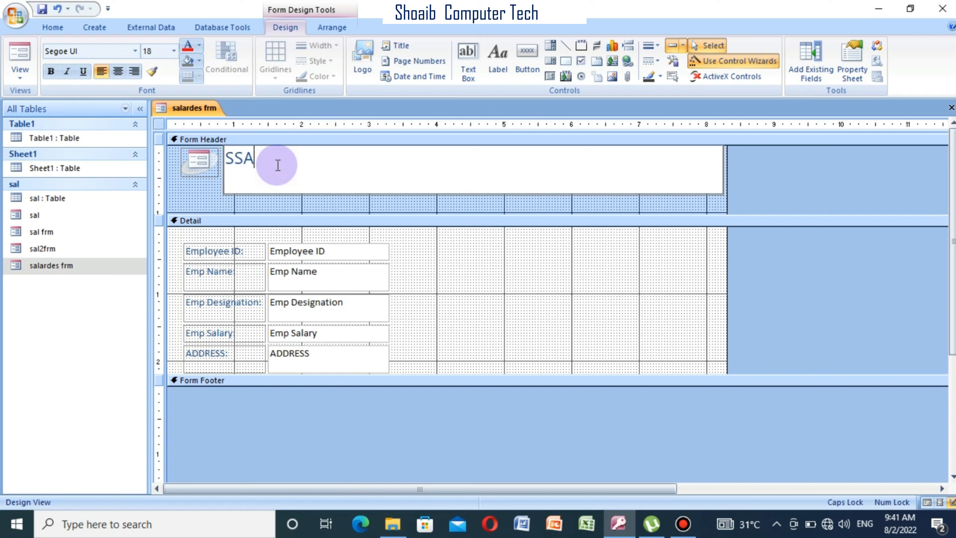
{"action": "key", "text": "BackSpace"}
{"action": "key", "text": "BackSpace"}
{"action": "type", "text": "ALARY rE"}
{"action": "key", "text": "BackSpace"}
{"action": "key", "text": "BackSpace"}
{"action": "type", "text": "RECORD"}
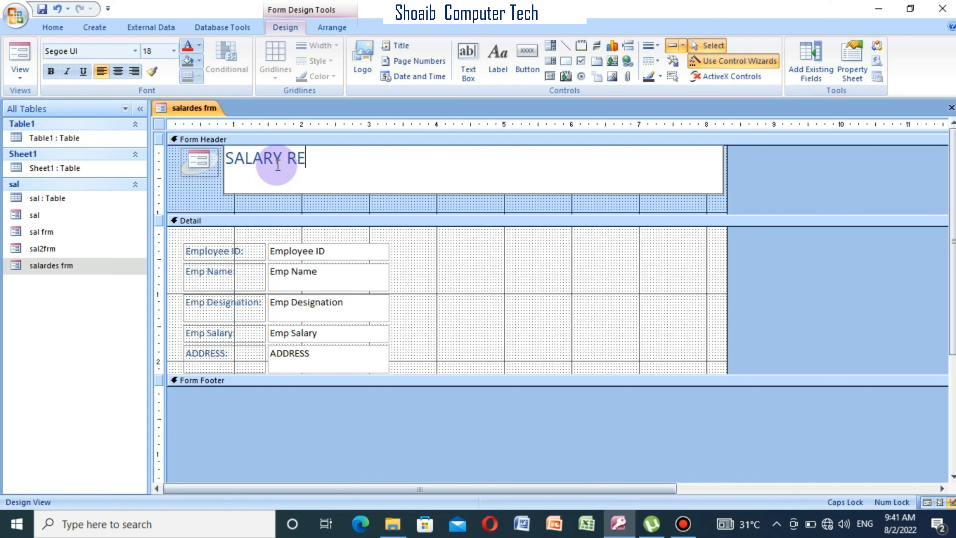
{"action": "left_click", "coordinate": [481, 286]}
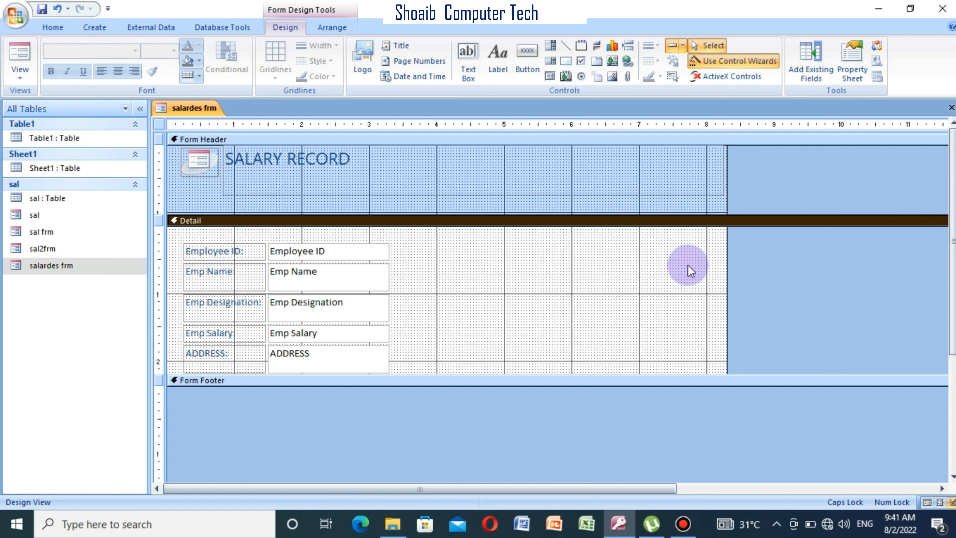
Try to narrow the form by pulling its outer edge in towards the field text boxes
{"action": "left_click_drag", "start_coordinate": [726, 255], "coordinate": [450, 272]}
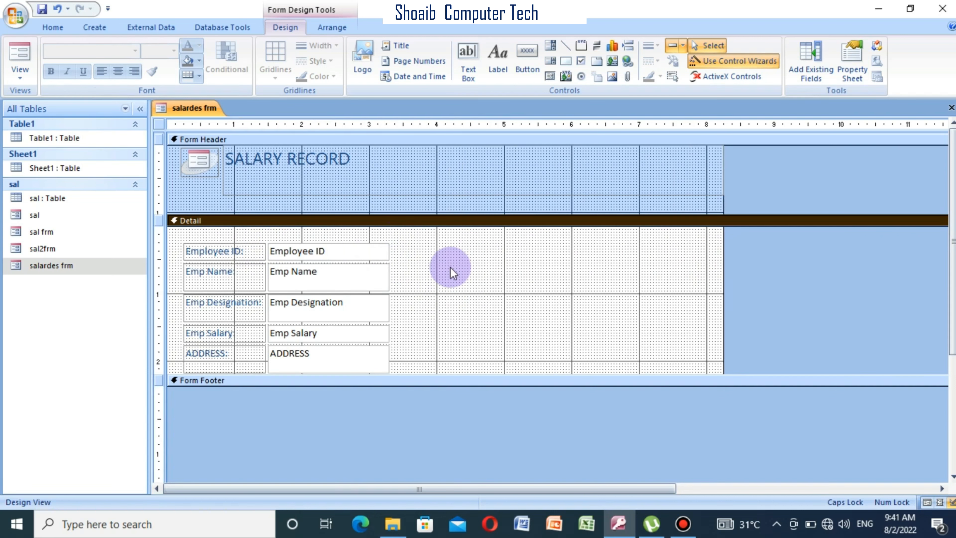
{"action": "left_click", "coordinate": [685, 264]}
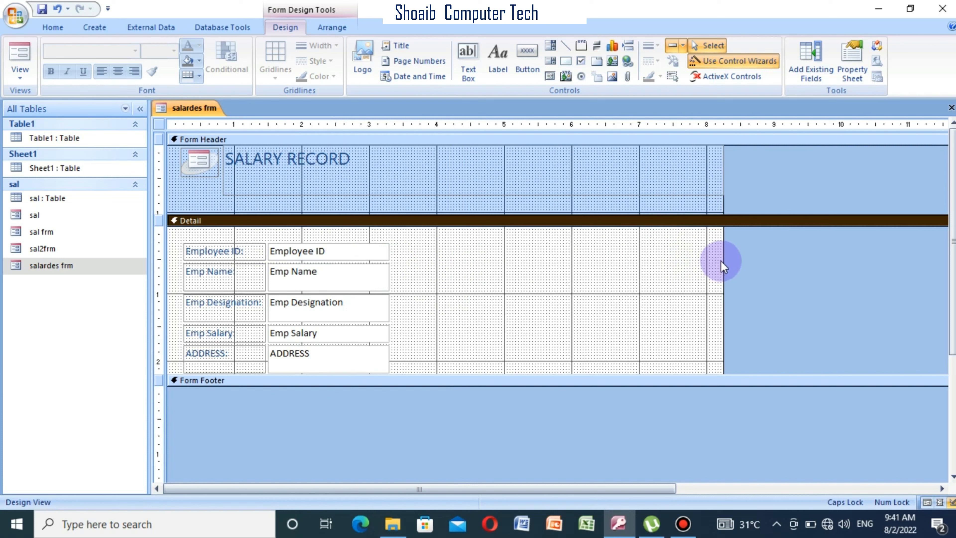
{"action": "left_click_drag", "start_coordinate": [721, 261], "coordinate": [636, 262]}
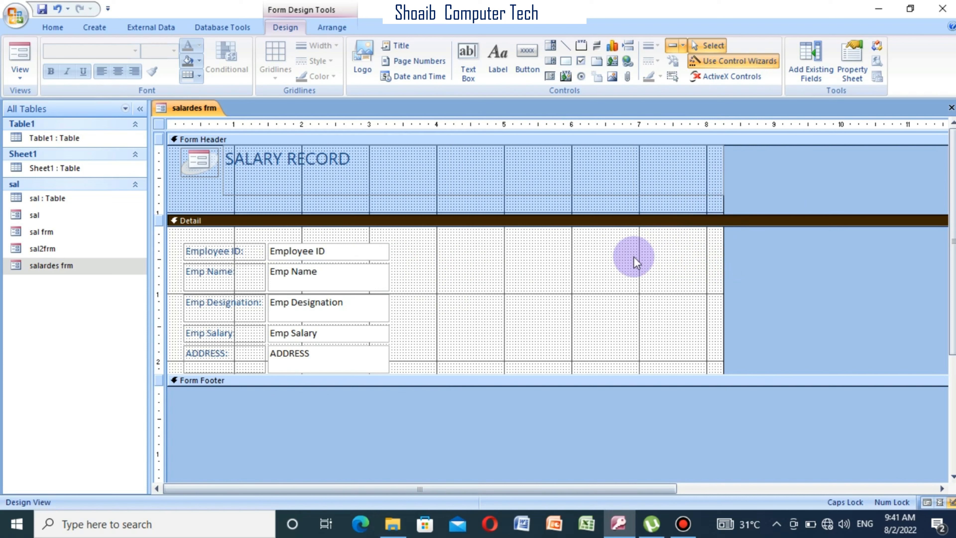
{"action": "left_click", "coordinate": [698, 203]}
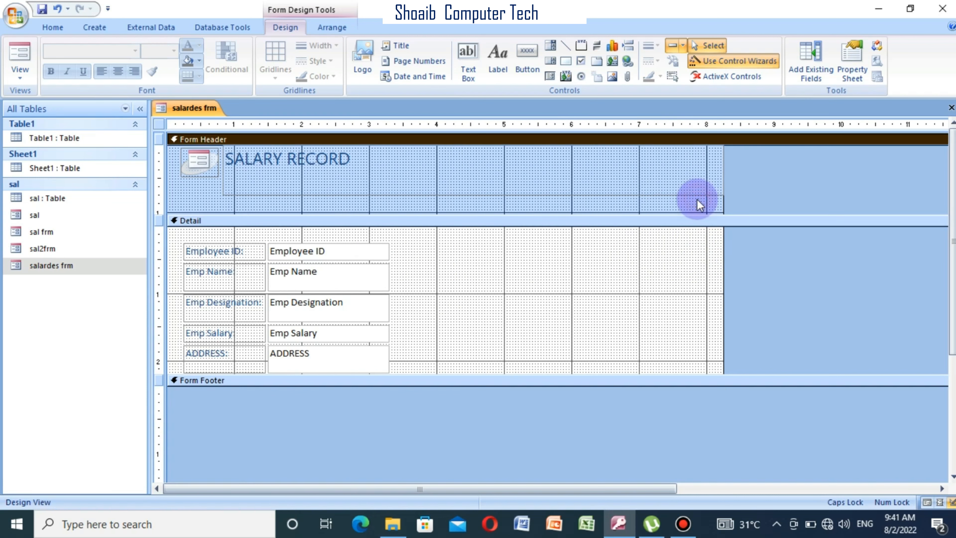
Narrow the SALARY RECORD title label to about 2.8 inches and the form's width to about 4.4 inches
{"action": "left_click", "coordinate": [722, 183]}
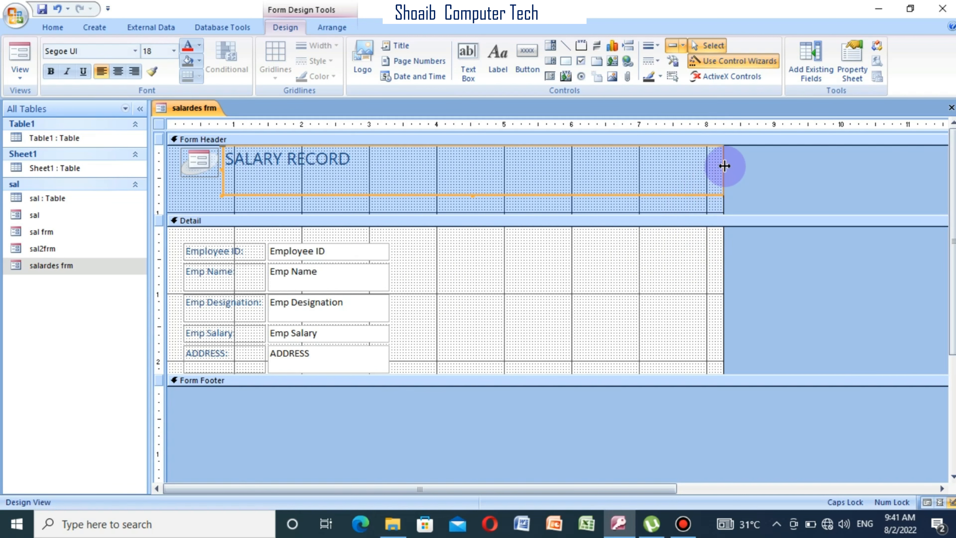
{"action": "left_click_drag", "start_coordinate": [726, 165], "coordinate": [369, 166]}
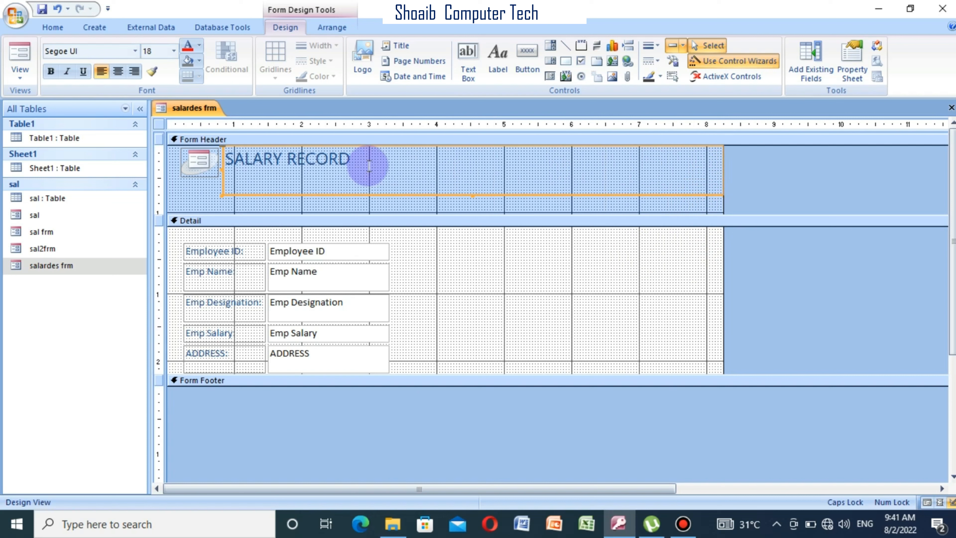
{"action": "left_click", "coordinate": [711, 197]}
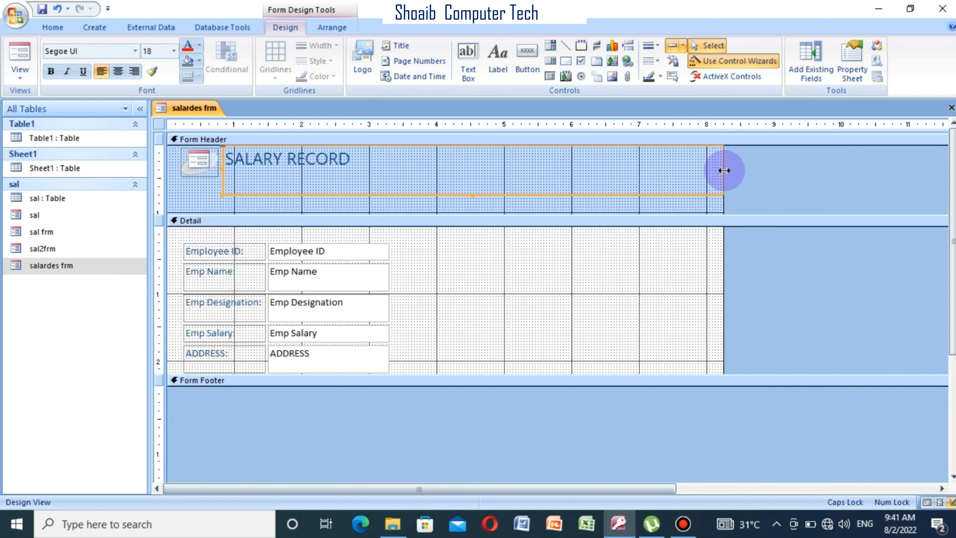
{"action": "left_click_drag", "start_coordinate": [723, 170], "coordinate": [415, 171]}
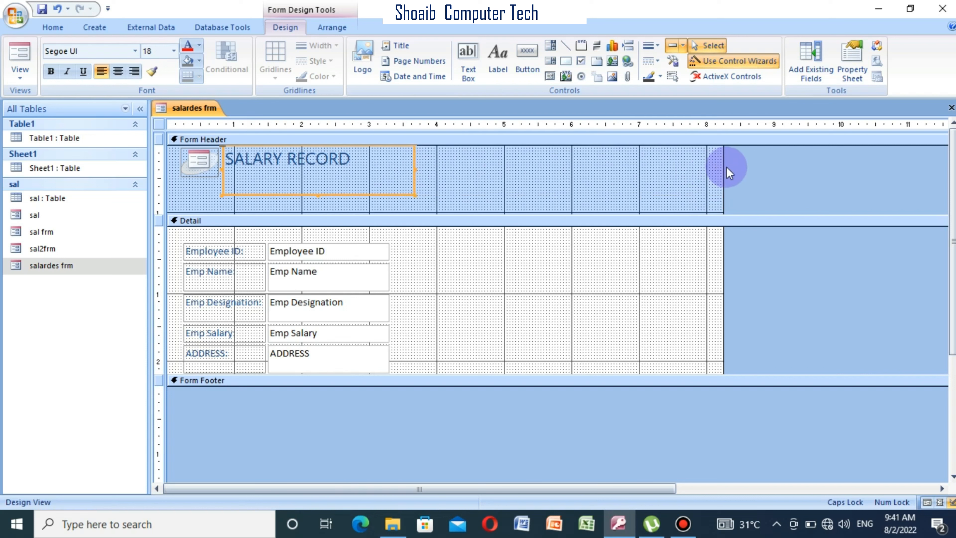
{"action": "left_click_drag", "start_coordinate": [722, 164], "coordinate": [465, 165]}
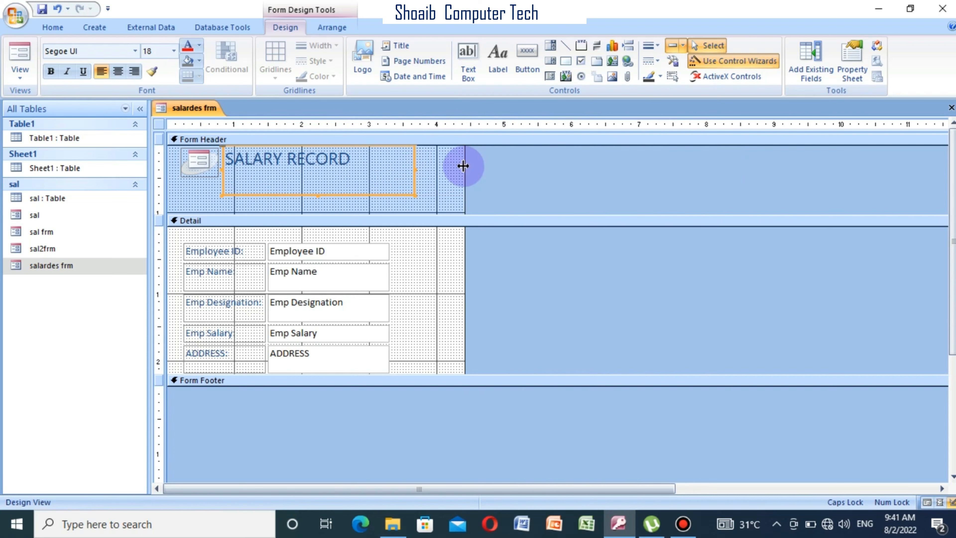
{"action": "left_click", "coordinate": [432, 251]}
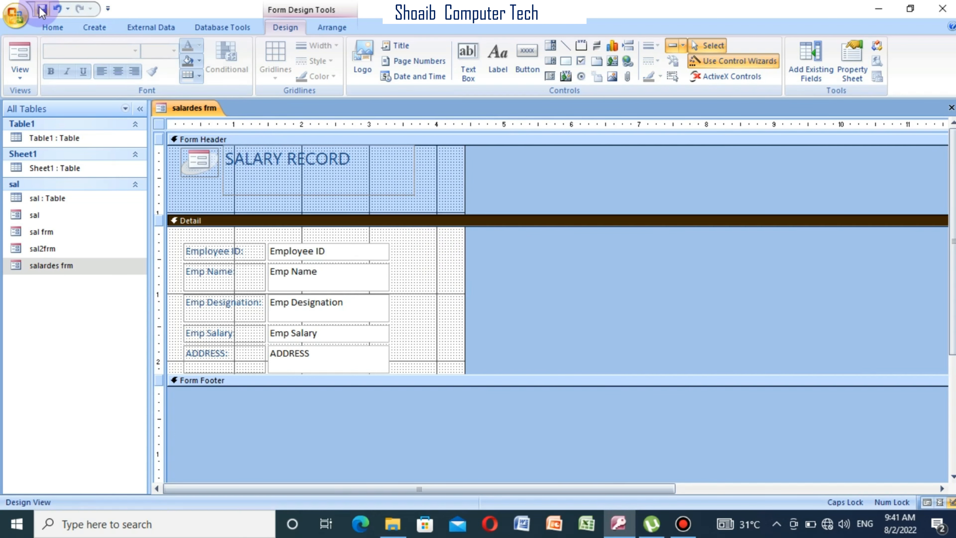
Open salardes frm in Form View and browse its employee records forward and backward to check the SALARY RECORD layout
{"action": "double_click", "coordinate": [80, 267]}
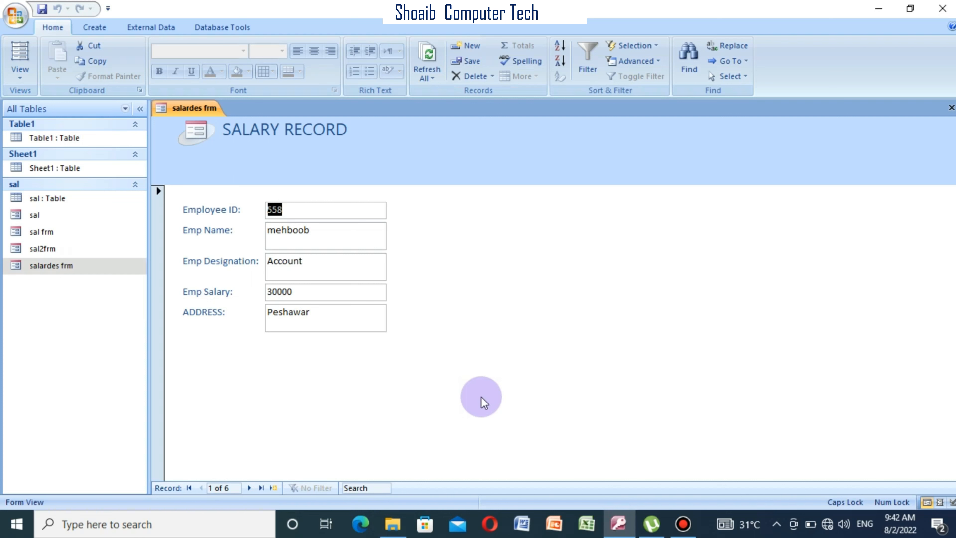
{"action": "left_click", "coordinate": [248, 488]}
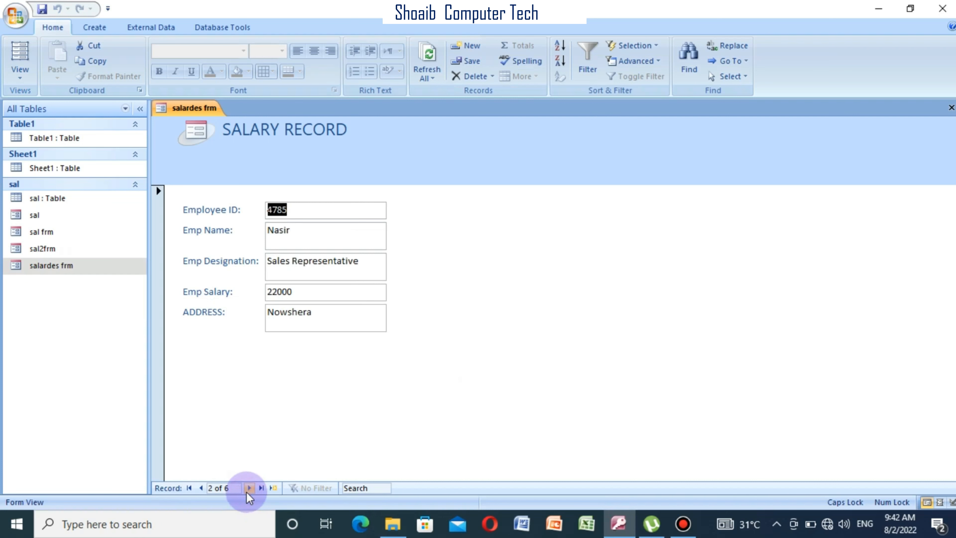
{"action": "left_click", "coordinate": [247, 489]}
{"action": "left_click", "coordinate": [248, 488]}
{"action": "left_click", "coordinate": [248, 488]}
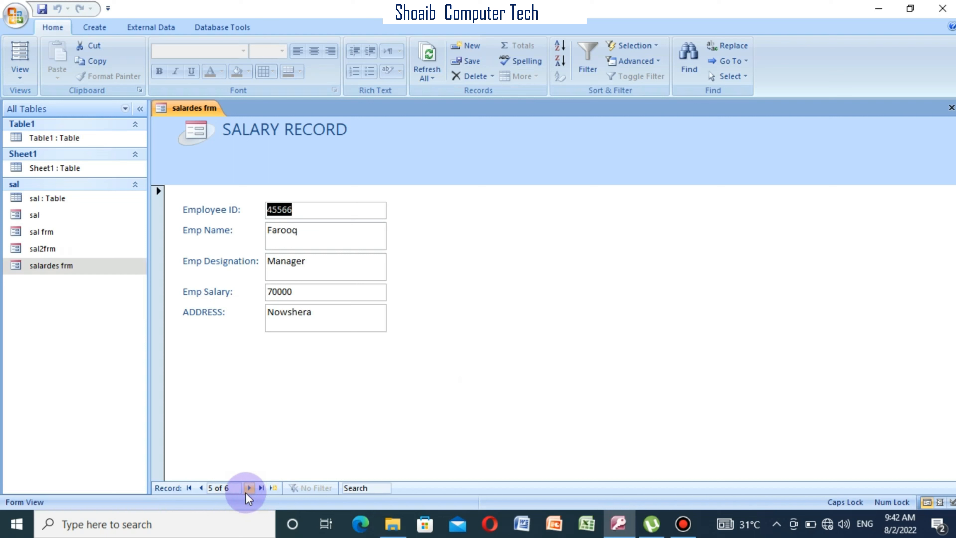
{"action": "left_click", "coordinate": [202, 489]}
{"action": "left_click", "coordinate": [203, 489]}
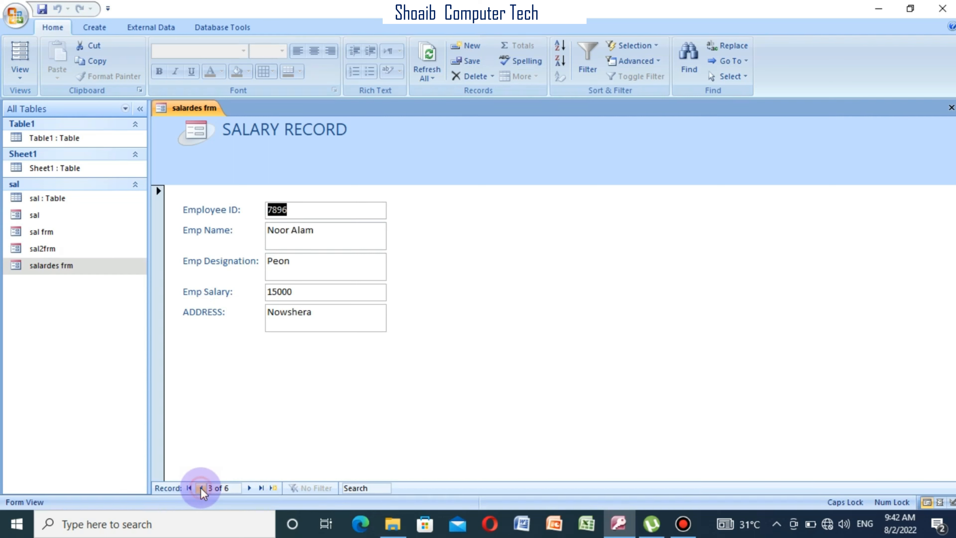
{"action": "left_click", "coordinate": [202, 489]}
{"action": "left_click", "coordinate": [202, 489]}
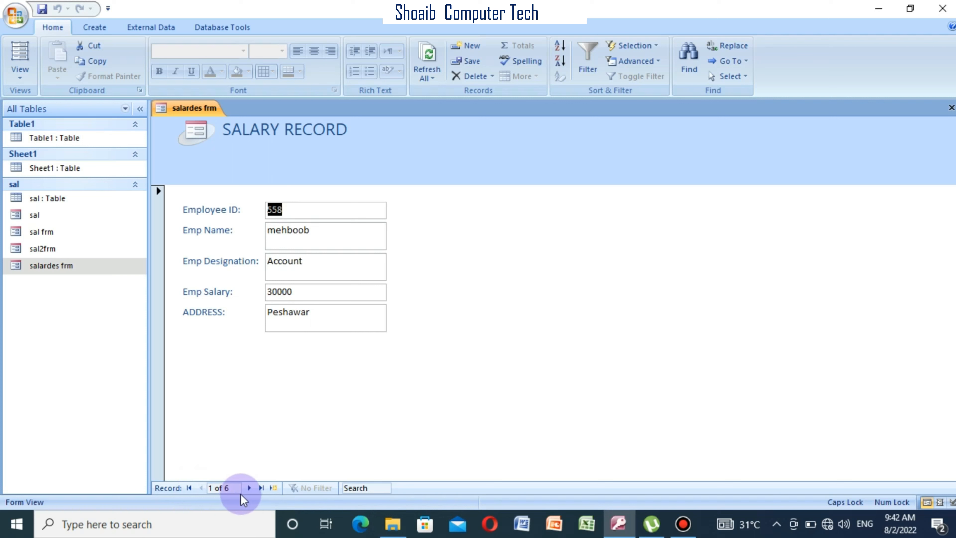
{"action": "left_click", "coordinate": [250, 489]}
{"action": "left_click", "coordinate": [250, 489]}
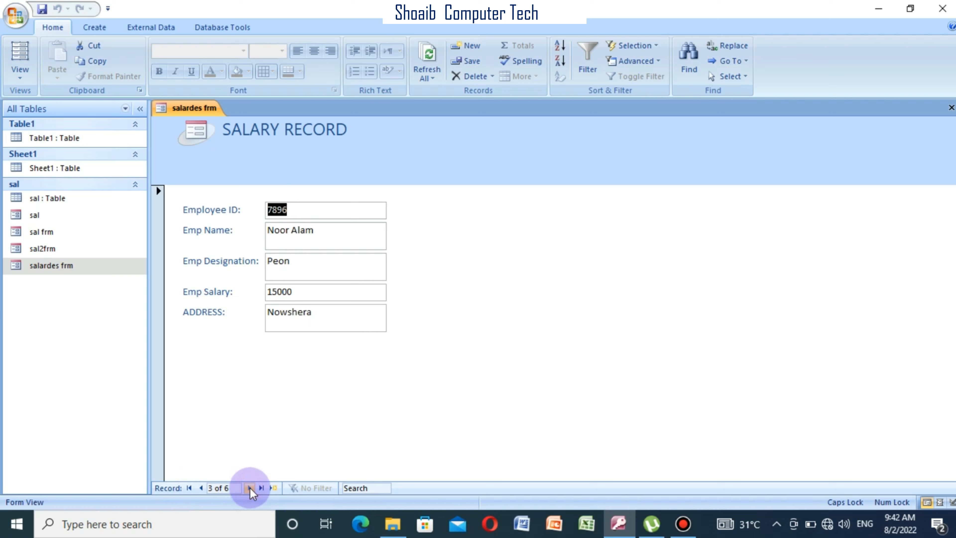
{"action": "left_click", "coordinate": [200, 488]}
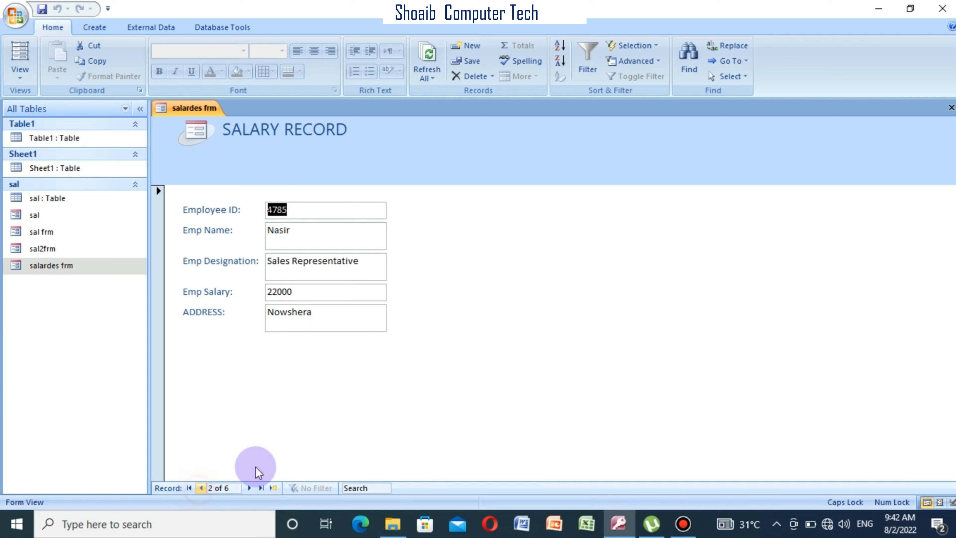